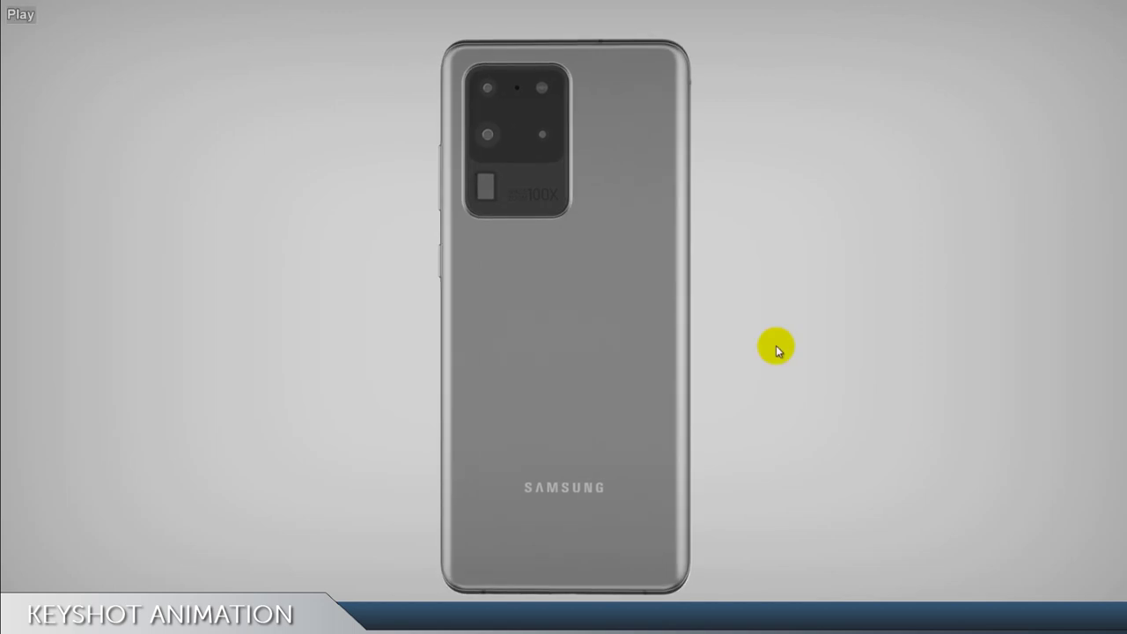
Step: Shrink the full-screen BS.Player phone animation preview to a window and close it
{"action": "double_click", "coordinate": [498, 274]}
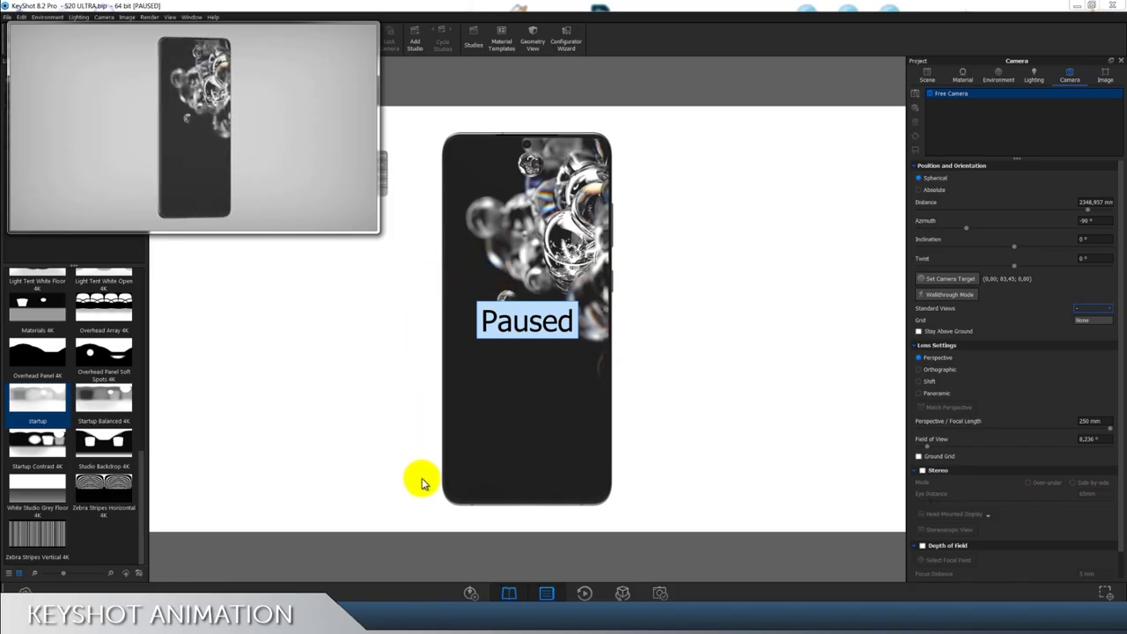
{"action": "right_click", "coordinate": [372, 621]}
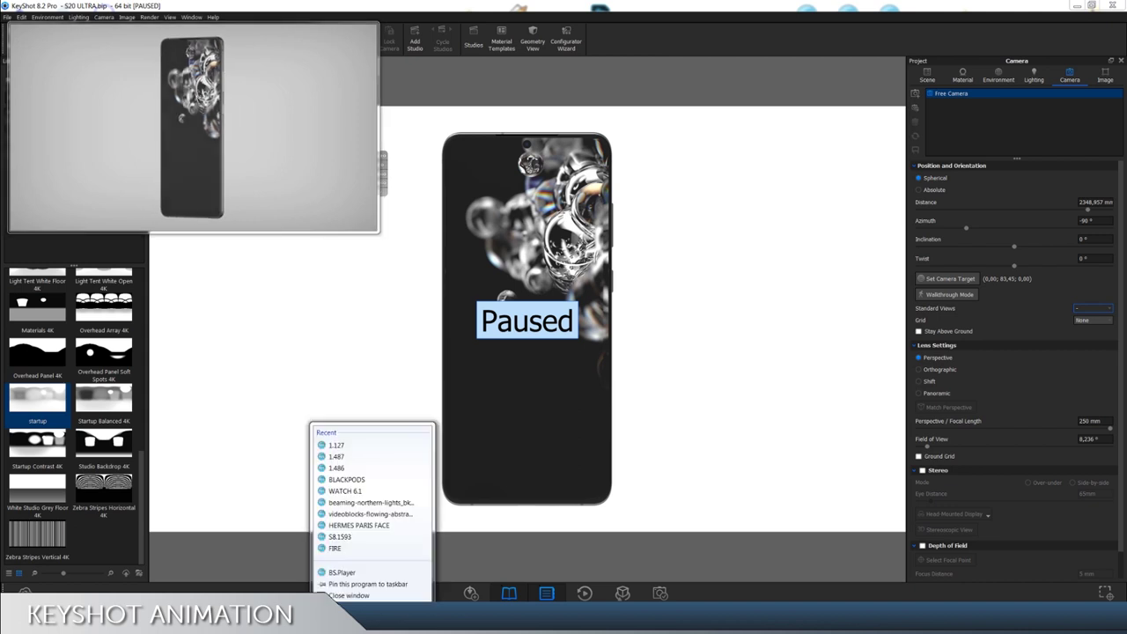
{"action": "left_click", "coordinate": [361, 596]}
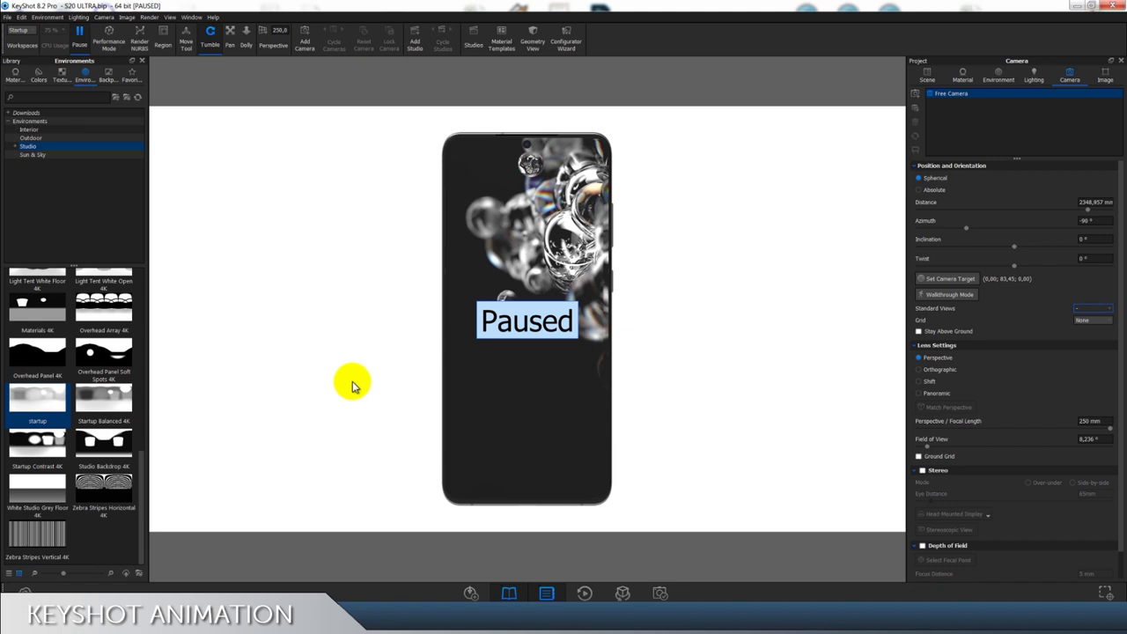
Step: Resume the realtime render, orbit the phone, and try the Front and Back preset views
{"action": "left_click", "coordinate": [81, 33]}
{"action": "left_click_drag", "start_coordinate": [771, 215], "coordinate": [644, 171]}
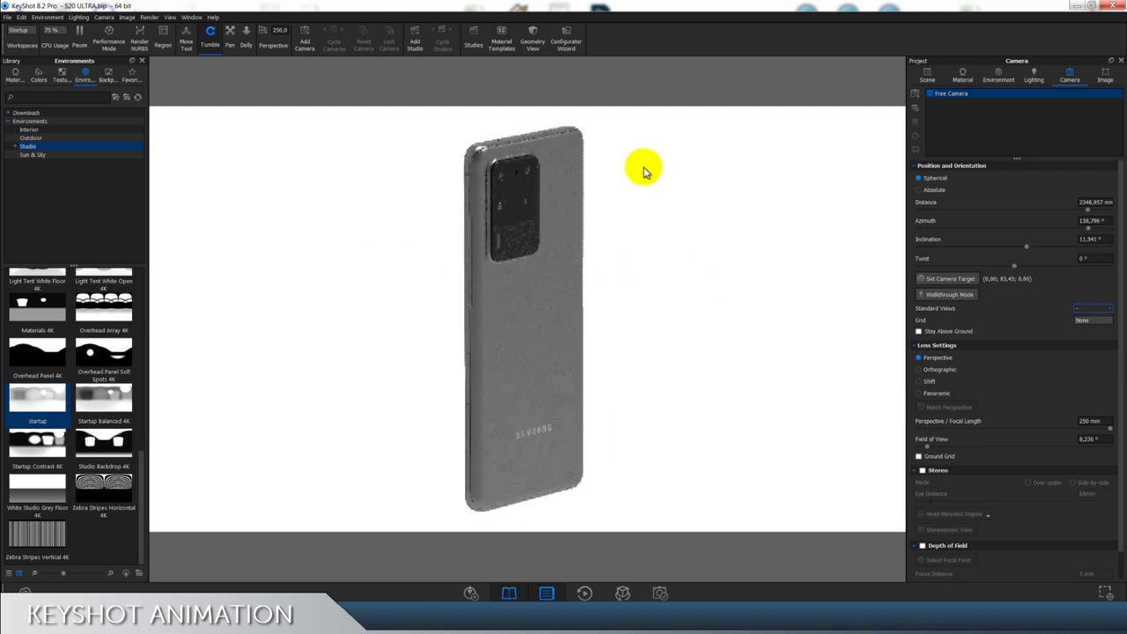
{"action": "left_click", "coordinate": [1089, 323]}
{"action": "left_click", "coordinate": [1092, 310]}
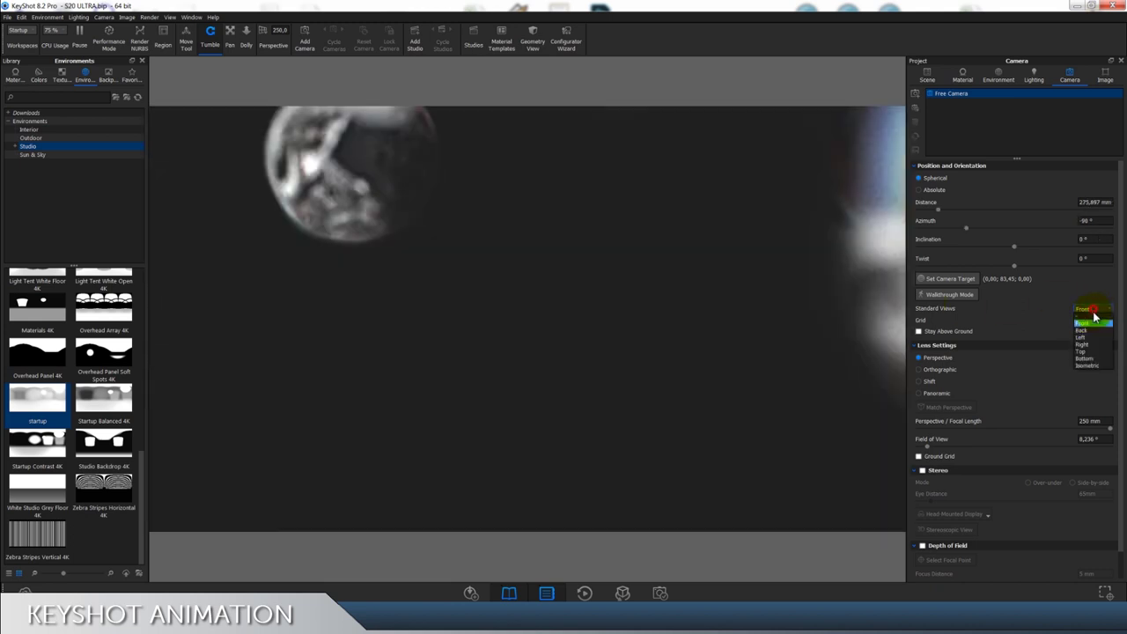
{"action": "left_click", "coordinate": [1083, 331]}
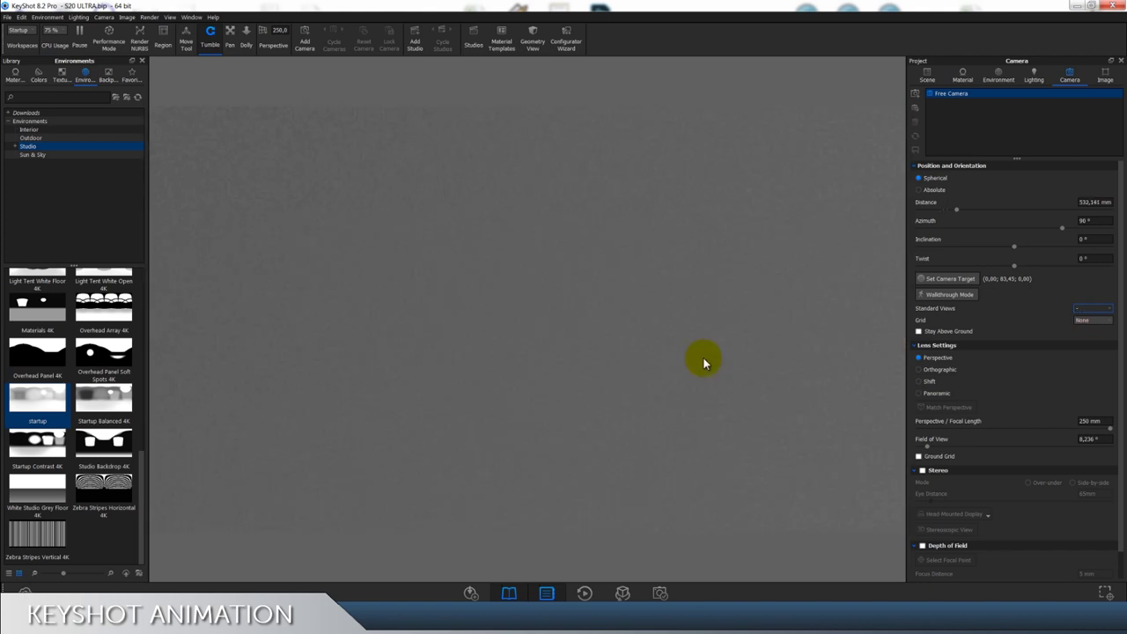
Step: Orbit around the phone again, then snap the camera to the straight-on Back view
{"action": "scroll", "coordinate": [703, 360], "scroll_direction": "down", "scroll_amount": 10}
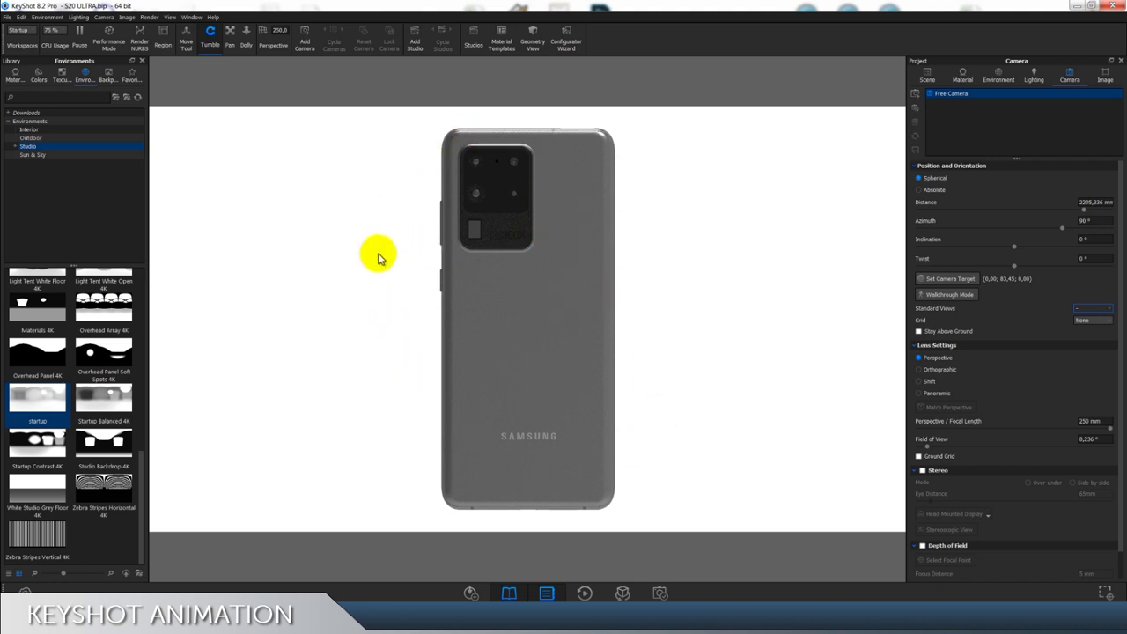
{"action": "left_click_drag", "start_coordinate": [243, 308], "coordinate": [537, 166]}
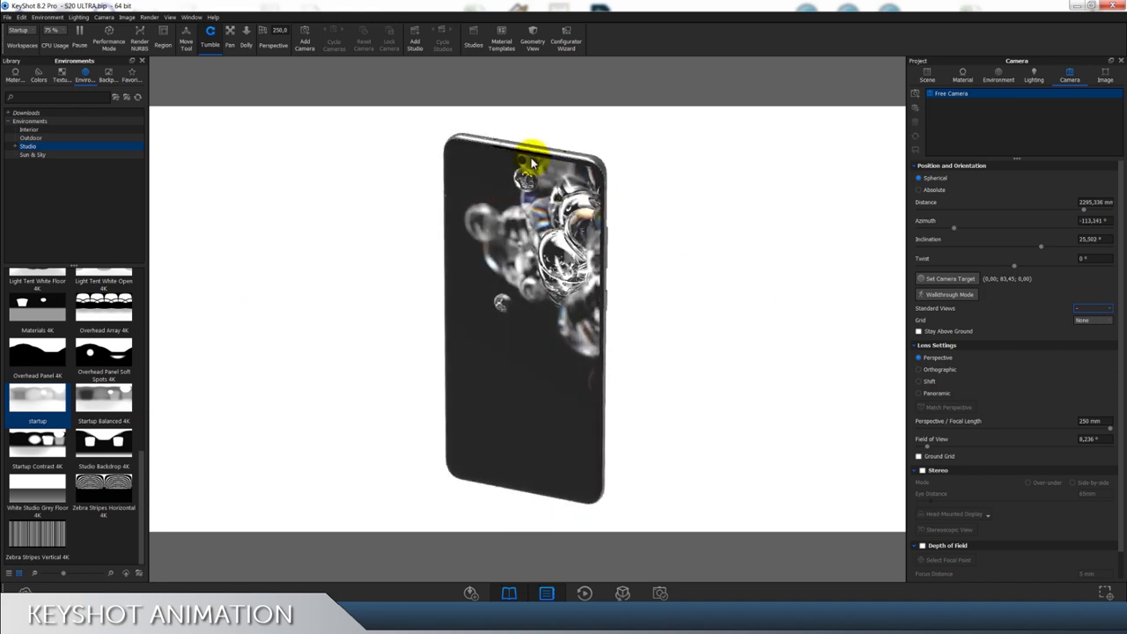
{"action": "left_click_drag", "start_coordinate": [567, 350], "coordinate": [601, 226]}
{"action": "left_click", "coordinate": [1075, 310]}
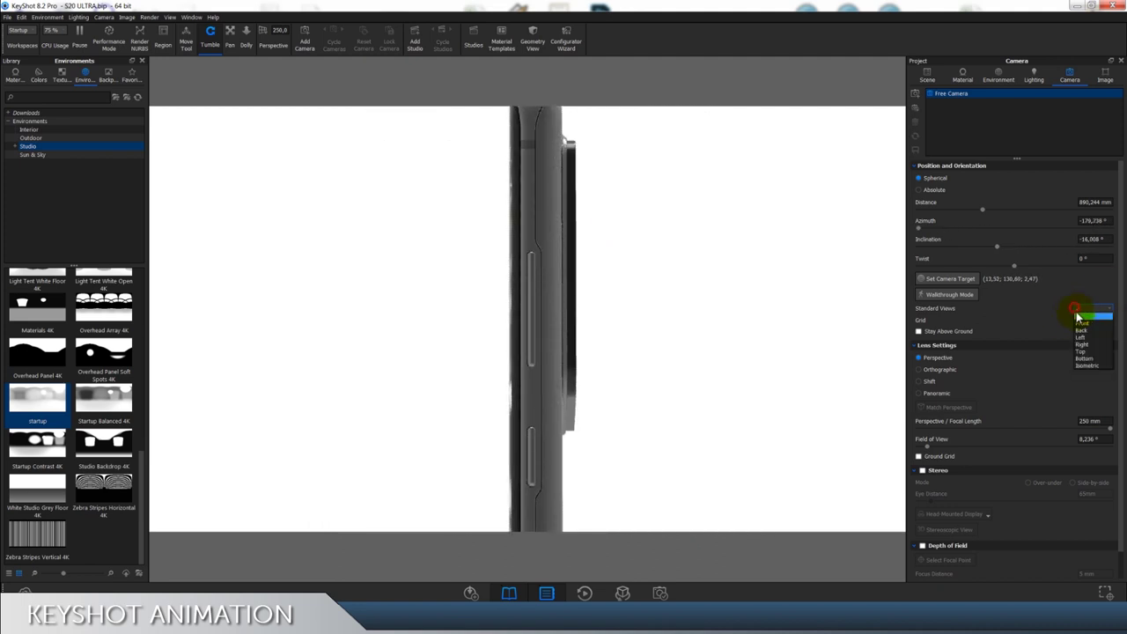
{"action": "left_click", "coordinate": [1089, 332]}
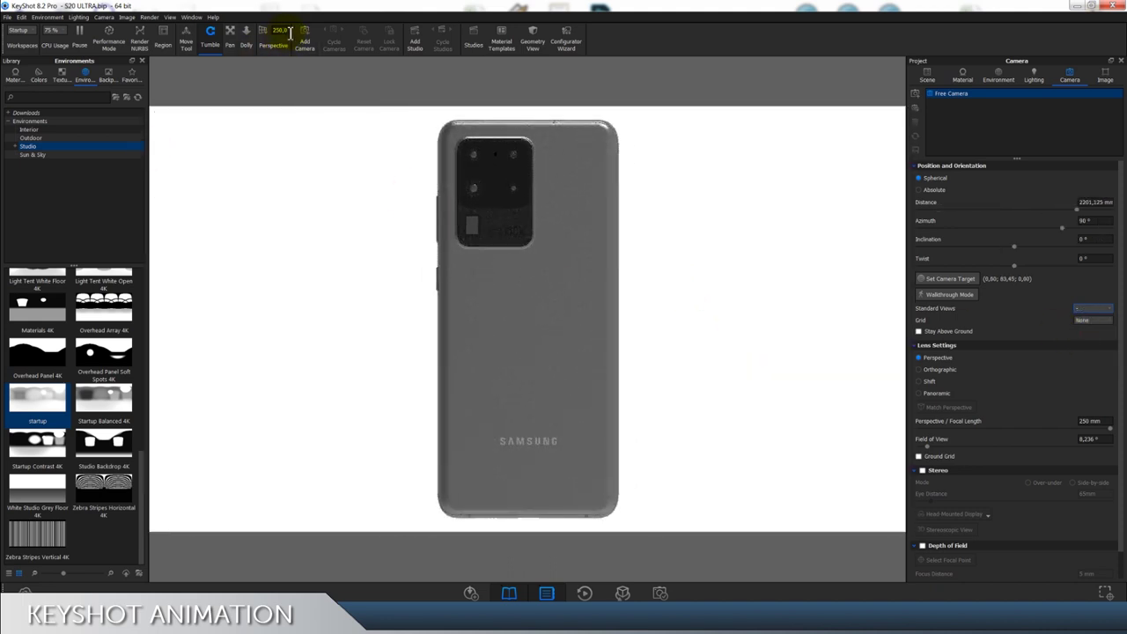
Step: Set a 200 mm focal length and a camera distance of 1750 mm, confirming the position
{"action": "type", "text": "200"}
{"action": "key", "text": "Return"}
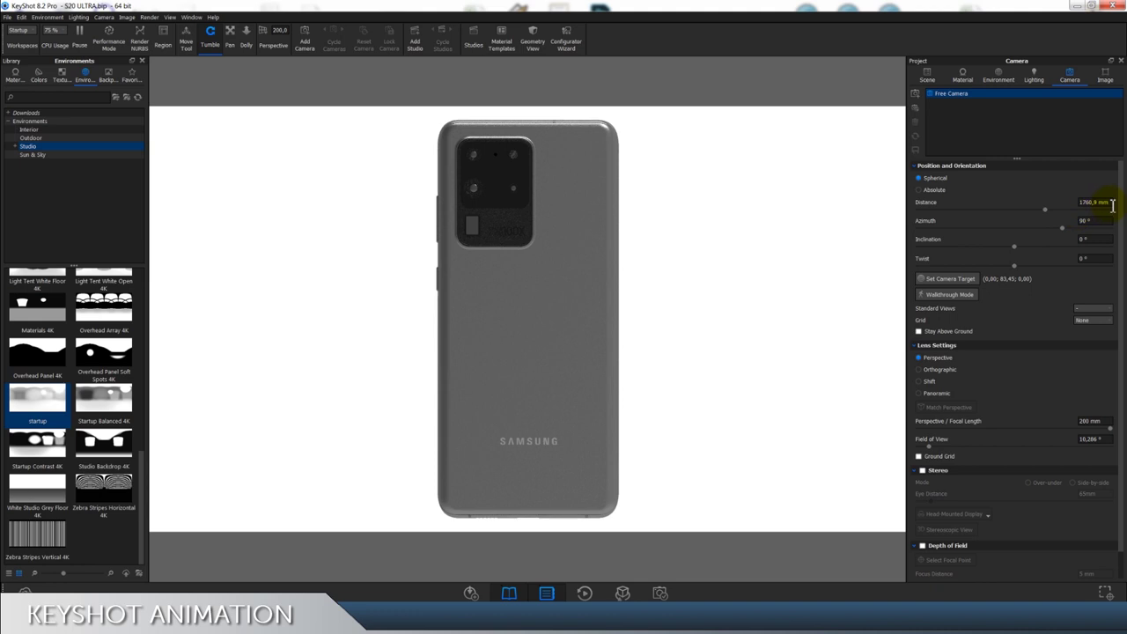
{"action": "type", "text": "1750"}
{"action": "key", "text": "Return"}
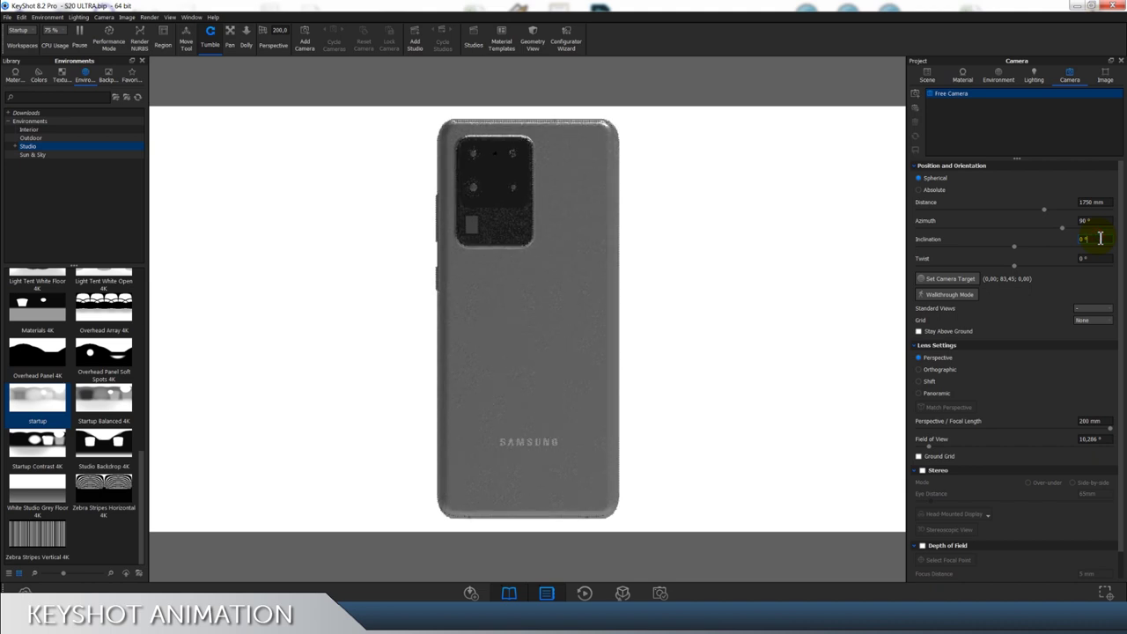
{"action": "scroll", "coordinate": [740, 274], "scroll_direction": "down", "scroll_amount": 2}
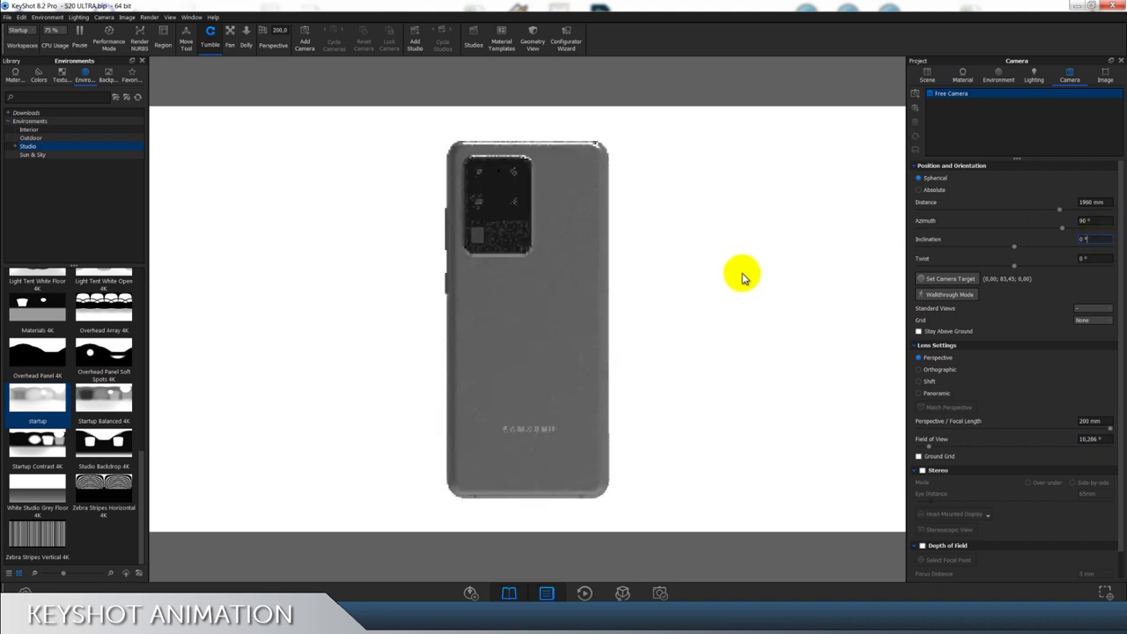
{"action": "scroll", "coordinate": [742, 275], "scroll_direction": "up", "scroll_amount": 2}
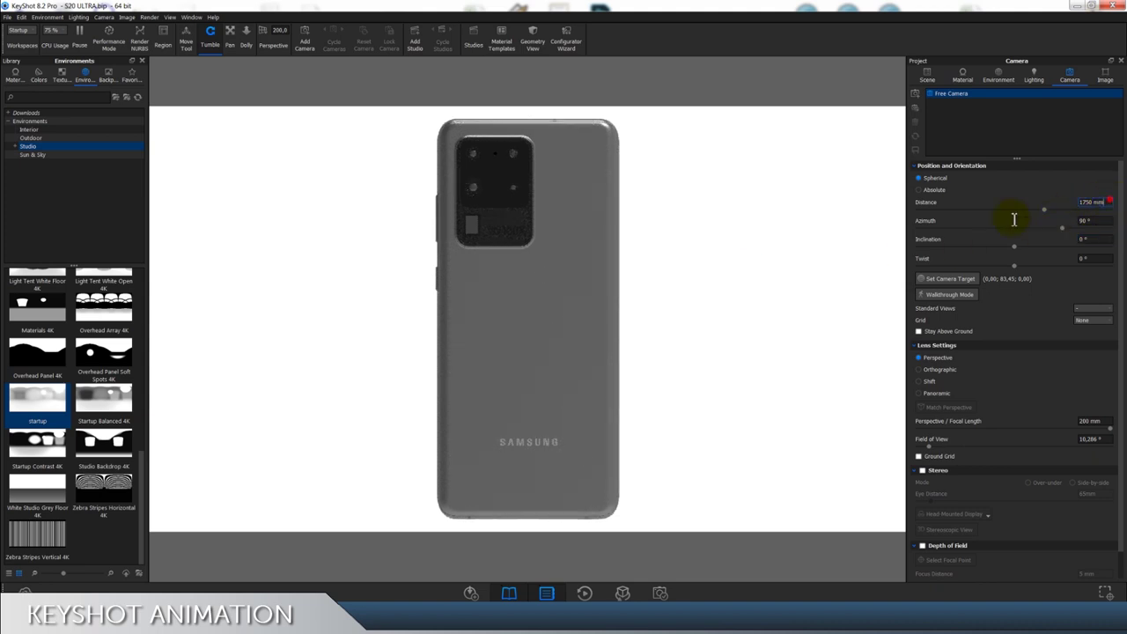
{"action": "key", "text": "Return"}
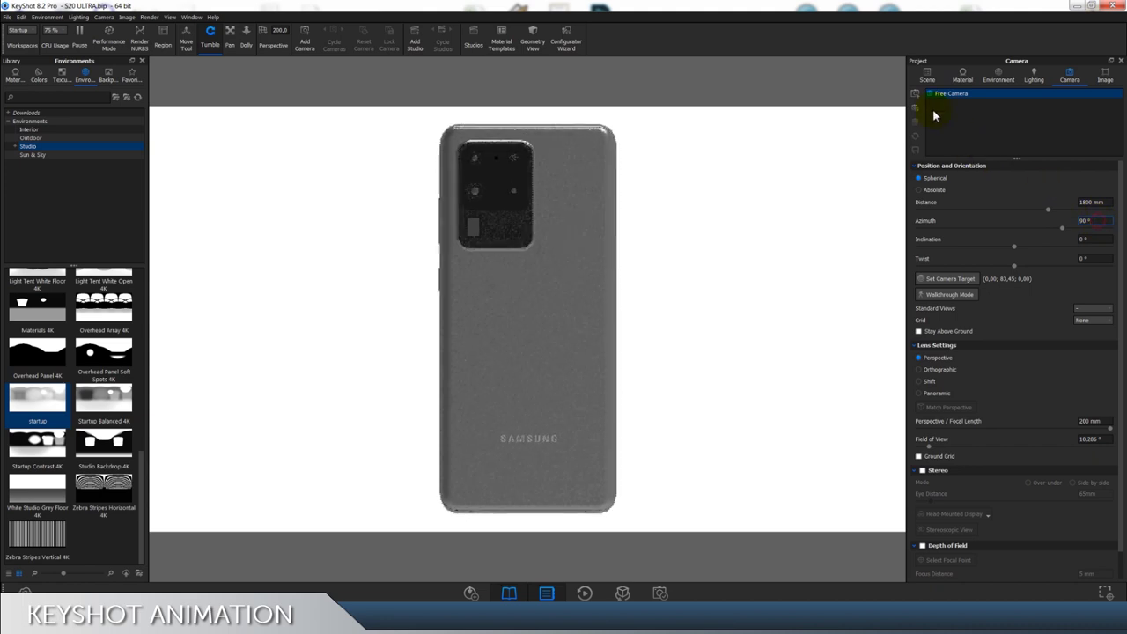
Step: Save the current back view as Camera 1 and lock it
{"action": "left_click", "coordinate": [915, 94]}
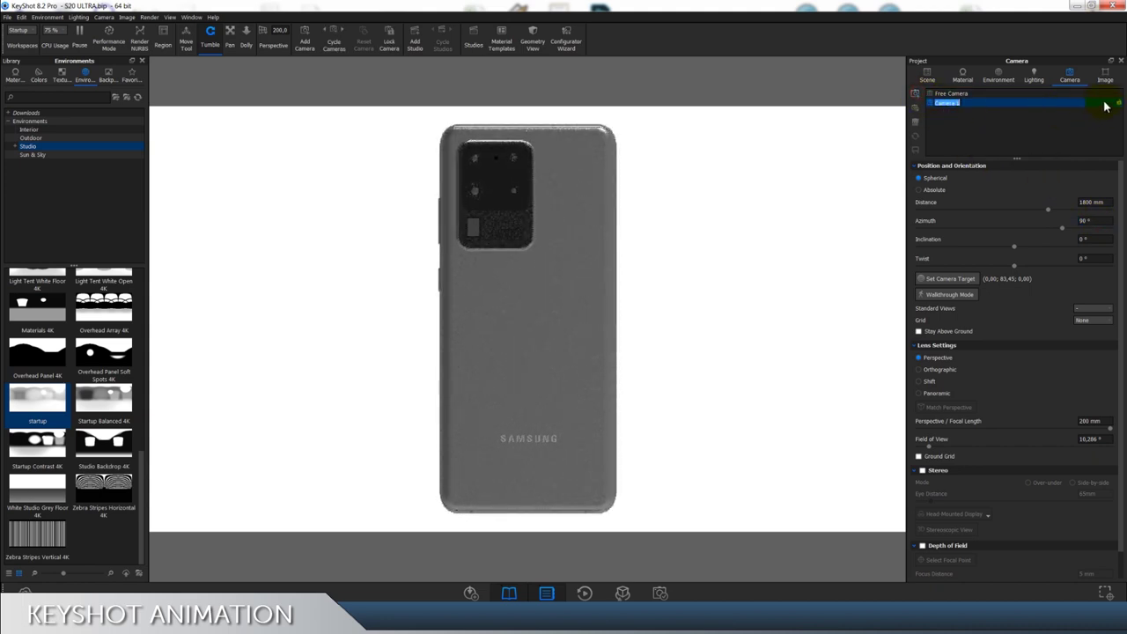
{"action": "key", "text": "Return"}
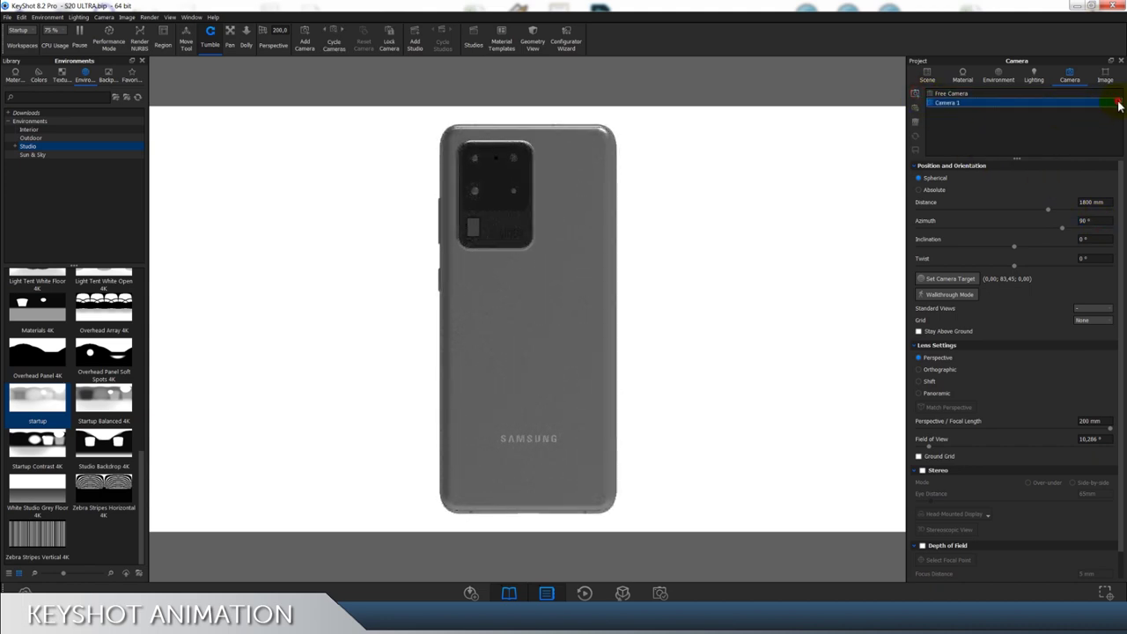
{"action": "left_click", "coordinate": [1117, 103]}
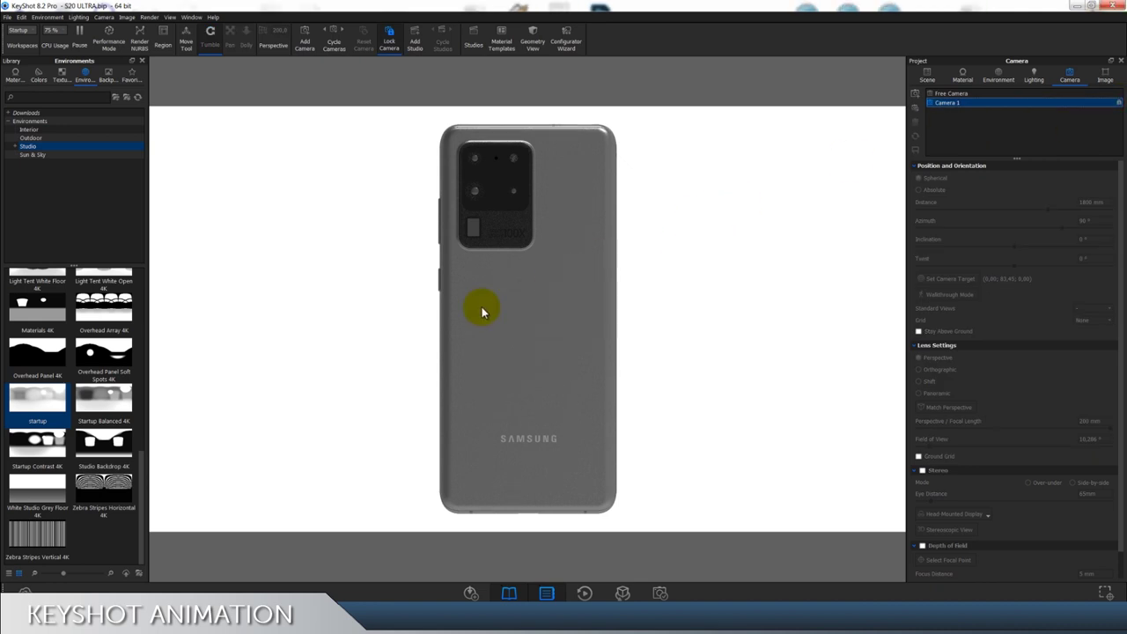
Step: Drag the Light Tent Screen Top 4K environment from the Library onto the phone
{"action": "scroll", "coordinate": [95, 457], "scroll_direction": "up", "scroll_amount": 5}
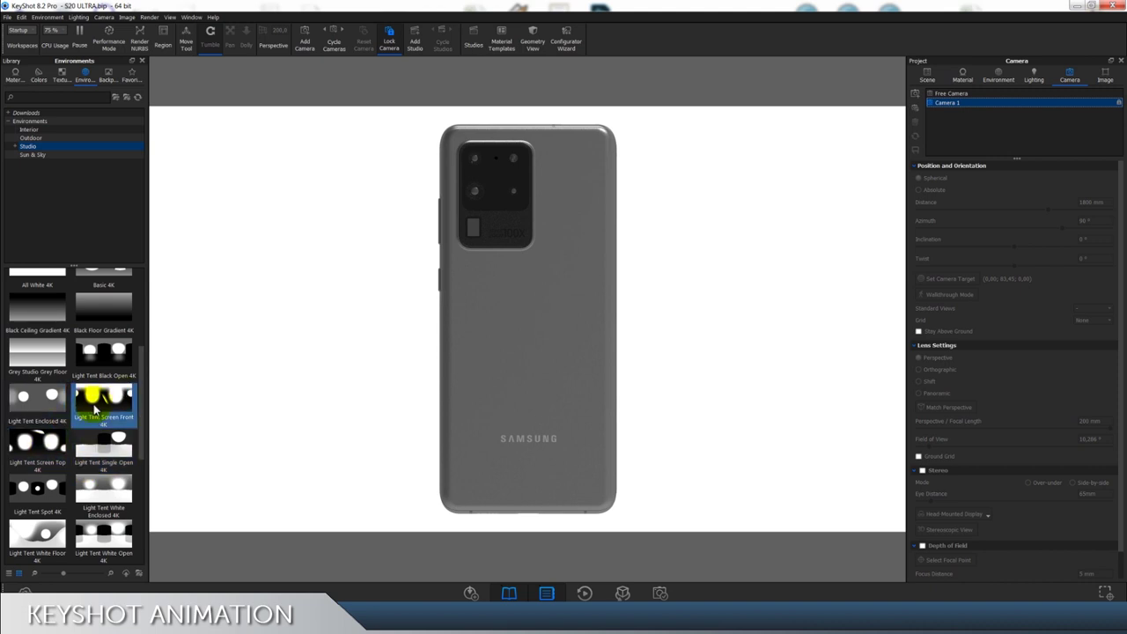
{"action": "mouse_move", "coordinate": [37, 436]}
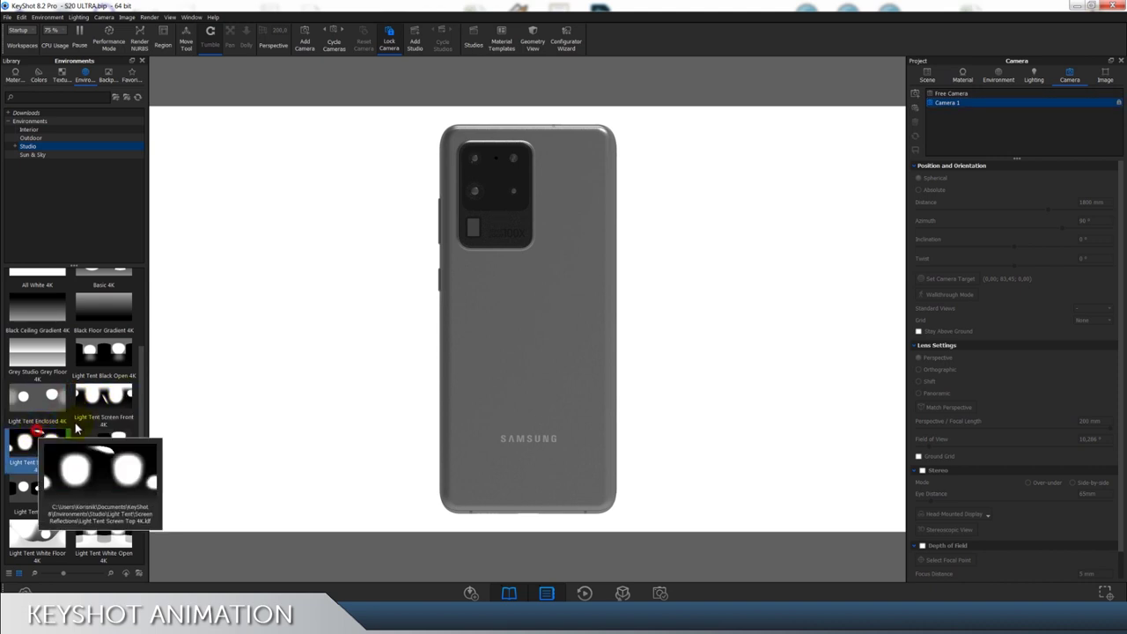
{"action": "left_click_drag", "start_coordinate": [76, 427], "coordinate": [495, 329]}
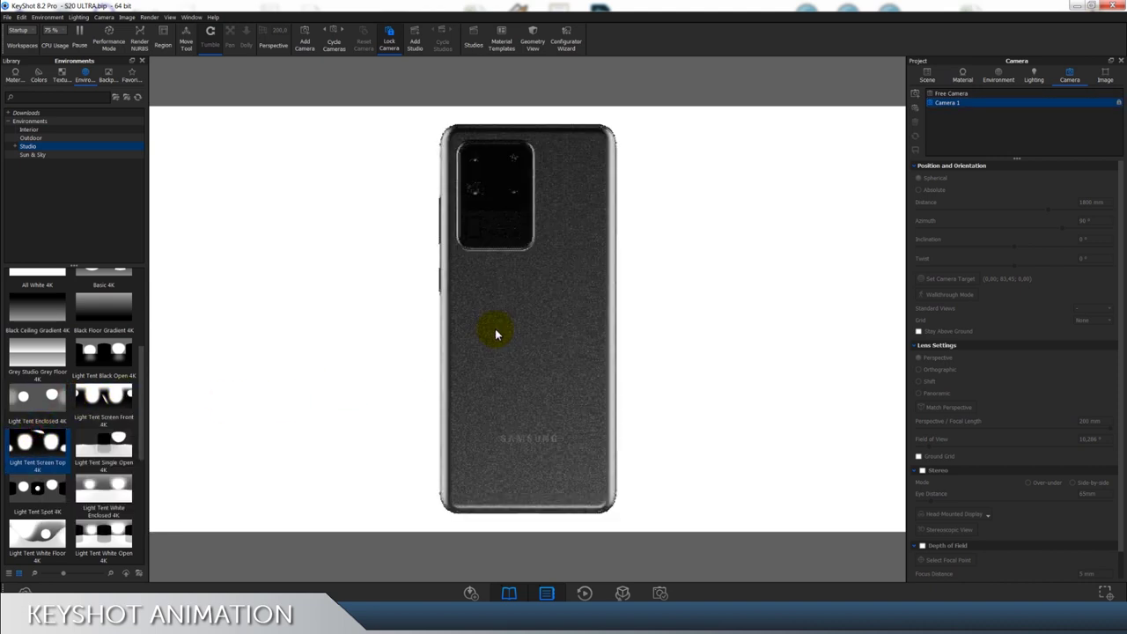
Step: Show the environment's settings and open its HDRI editor
{"action": "left_click", "coordinate": [998, 83]}
{"action": "scroll", "coordinate": [1063, 533], "scroll_direction": "down", "scroll_amount": 1}
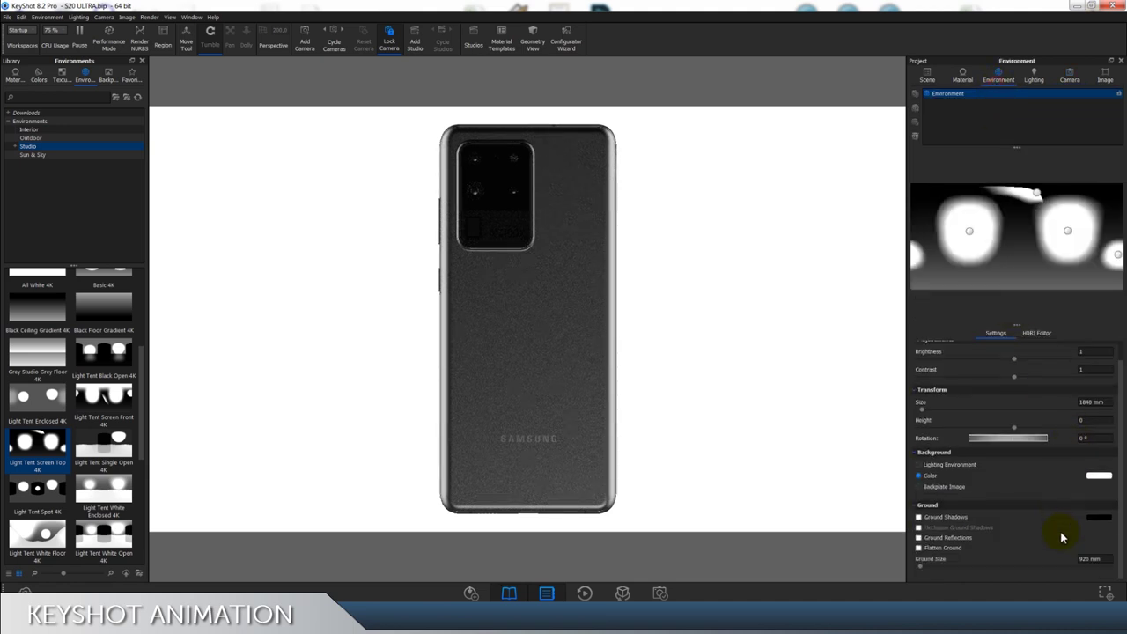
{"action": "scroll", "coordinate": [1062, 538], "scroll_direction": "up", "scroll_amount": 1}
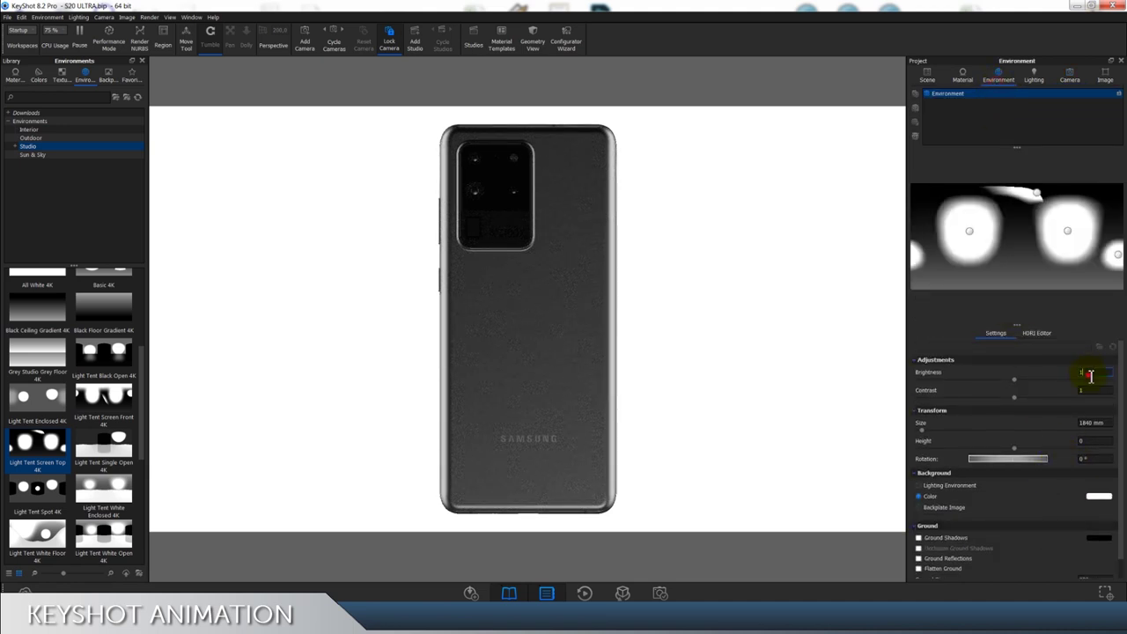
{"action": "left_click", "coordinate": [1039, 332]}
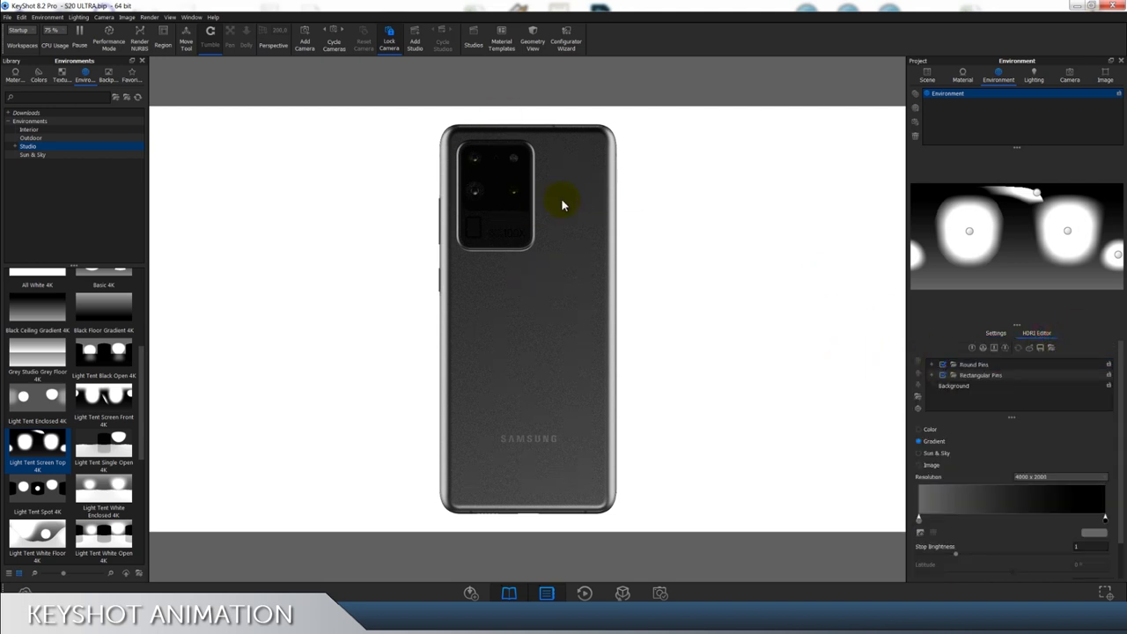
Step: Set the HDRI resolution to 16000 x 8000 and restart the realtime render
{"action": "scroll", "coordinate": [1012, 447], "scroll_direction": "down", "scroll_amount": 1}
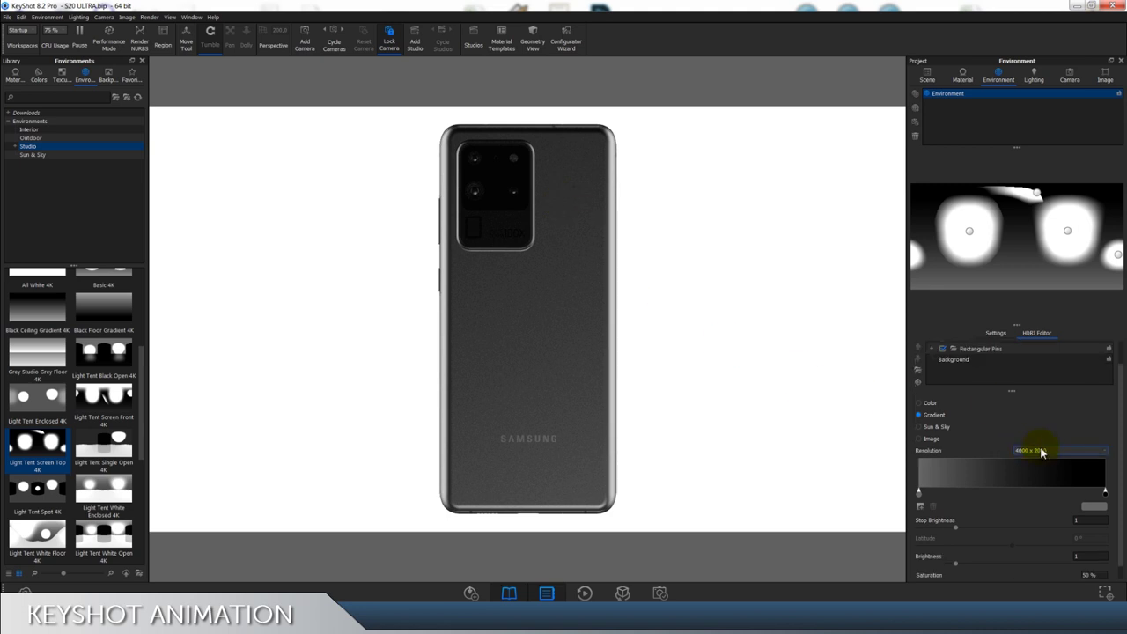
{"action": "left_click", "coordinate": [1042, 452]}
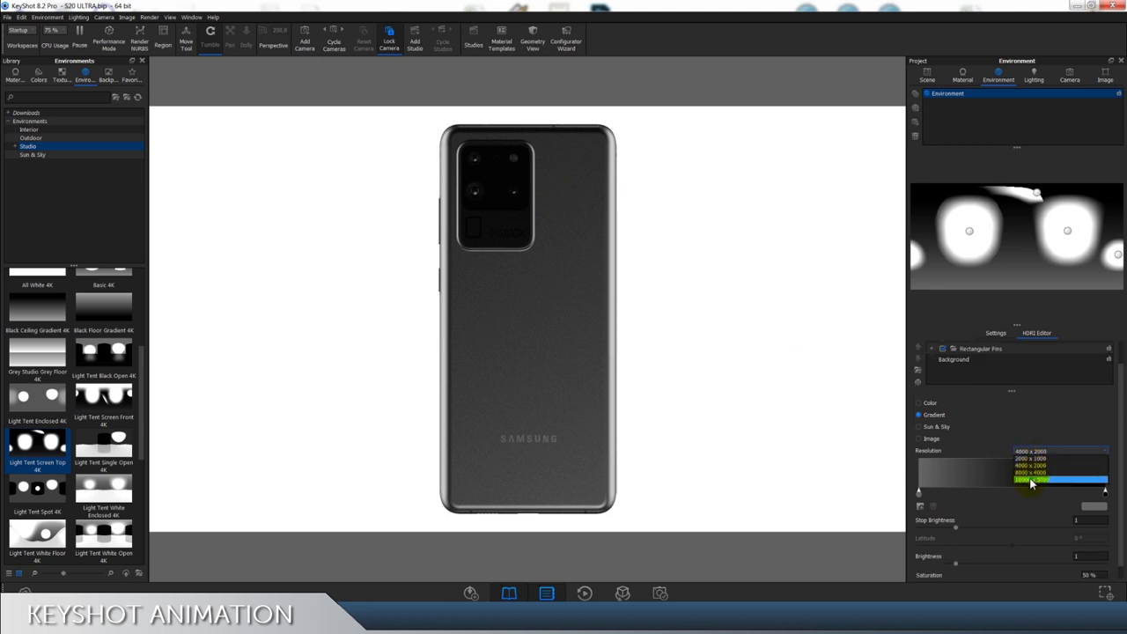
{"action": "left_click", "coordinate": [1033, 479]}
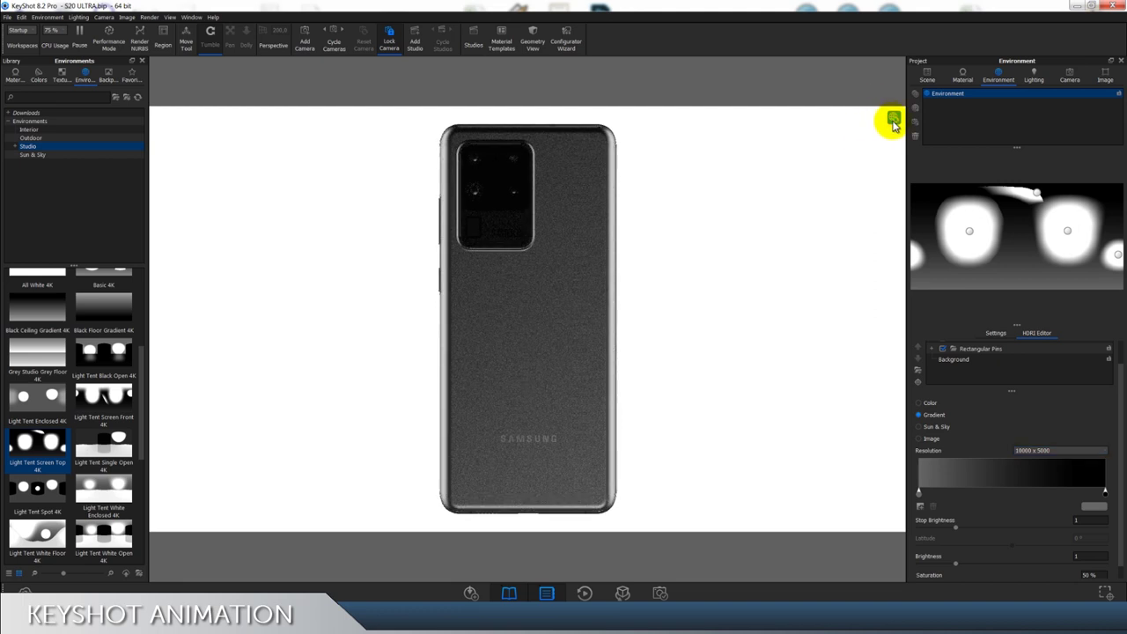
{"action": "left_click", "coordinate": [894, 120]}
Step: Turn off the Screen Reflection light pin, resume the live render, and view general settings
{"action": "scroll", "coordinate": [1014, 416], "scroll_direction": "up", "scroll_amount": 1}
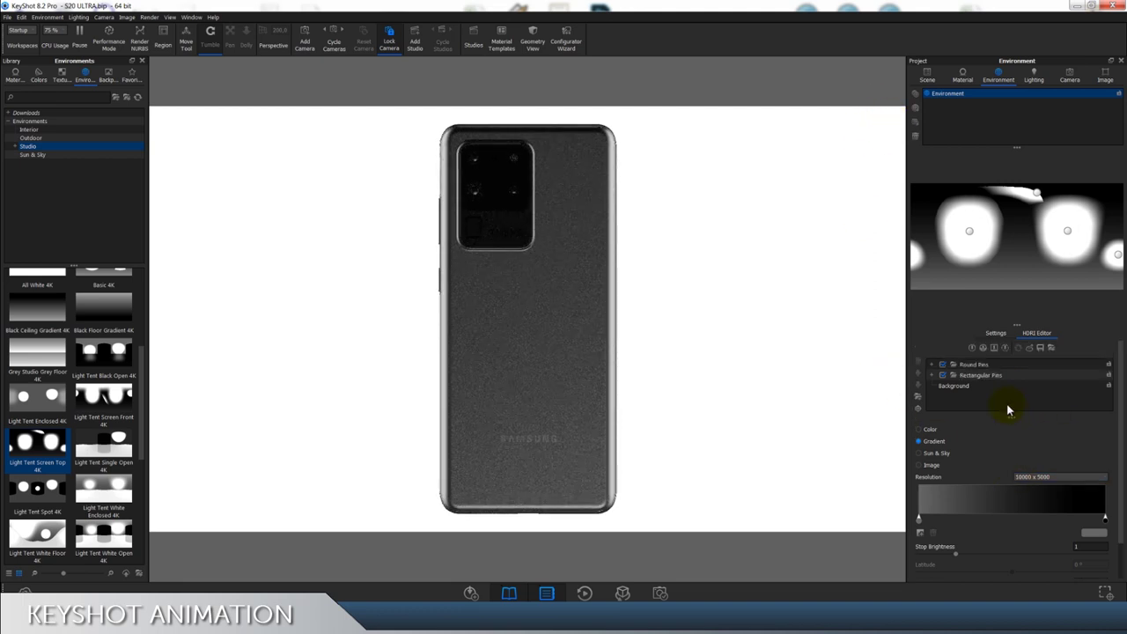
{"action": "left_click", "coordinate": [1010, 205]}
{"action": "left_click", "coordinate": [1037, 195]}
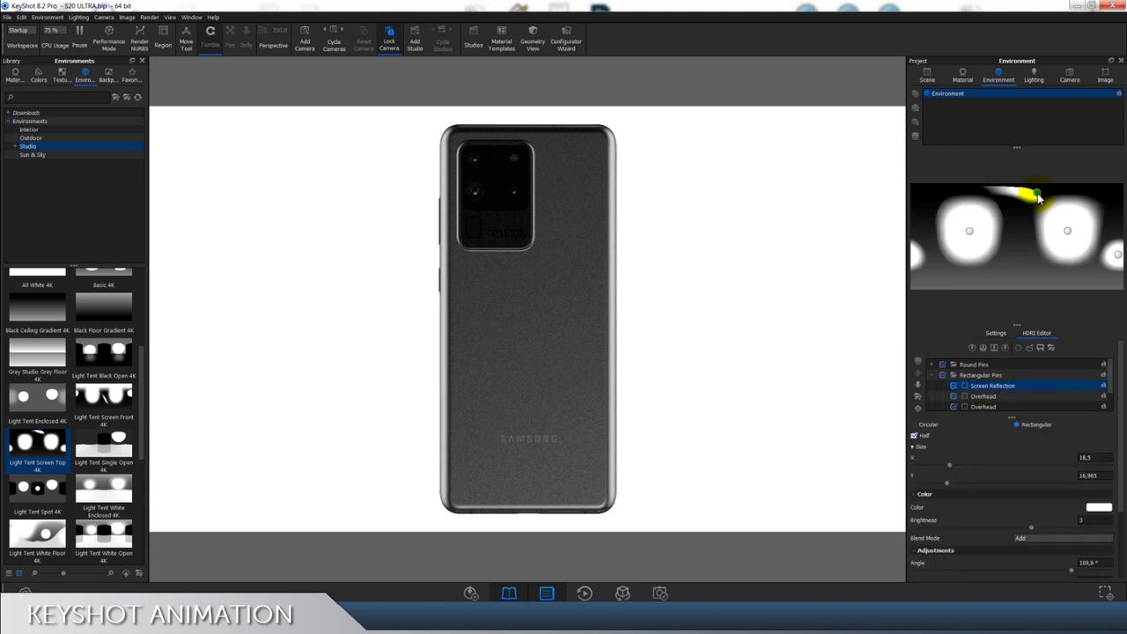
{"action": "left_click", "coordinate": [955, 387]}
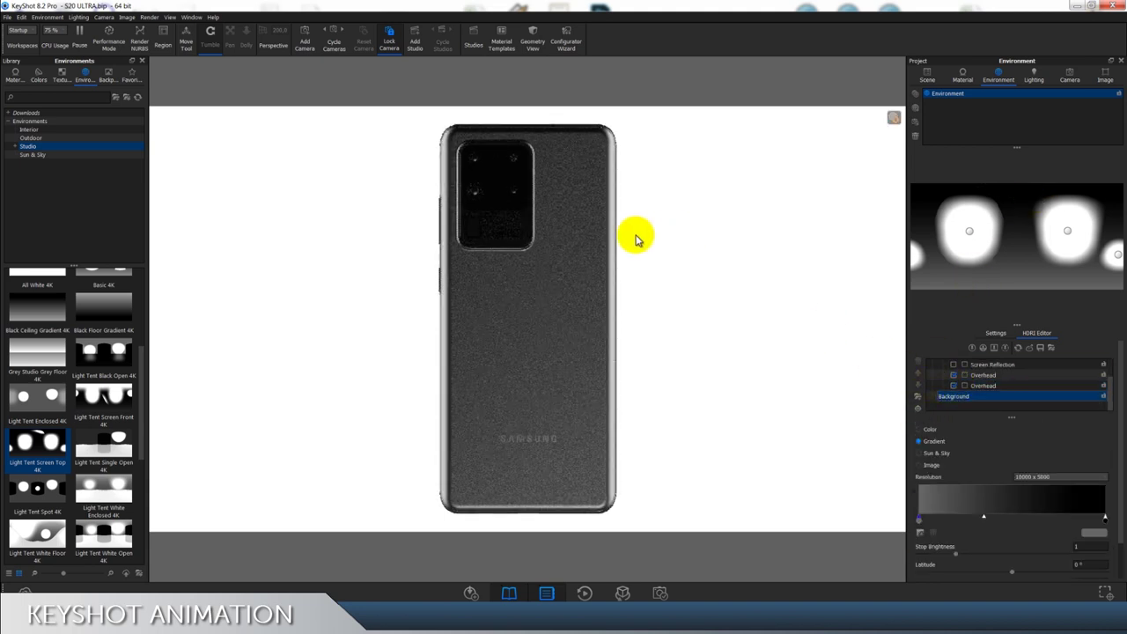
{"action": "left_click", "coordinate": [893, 121]}
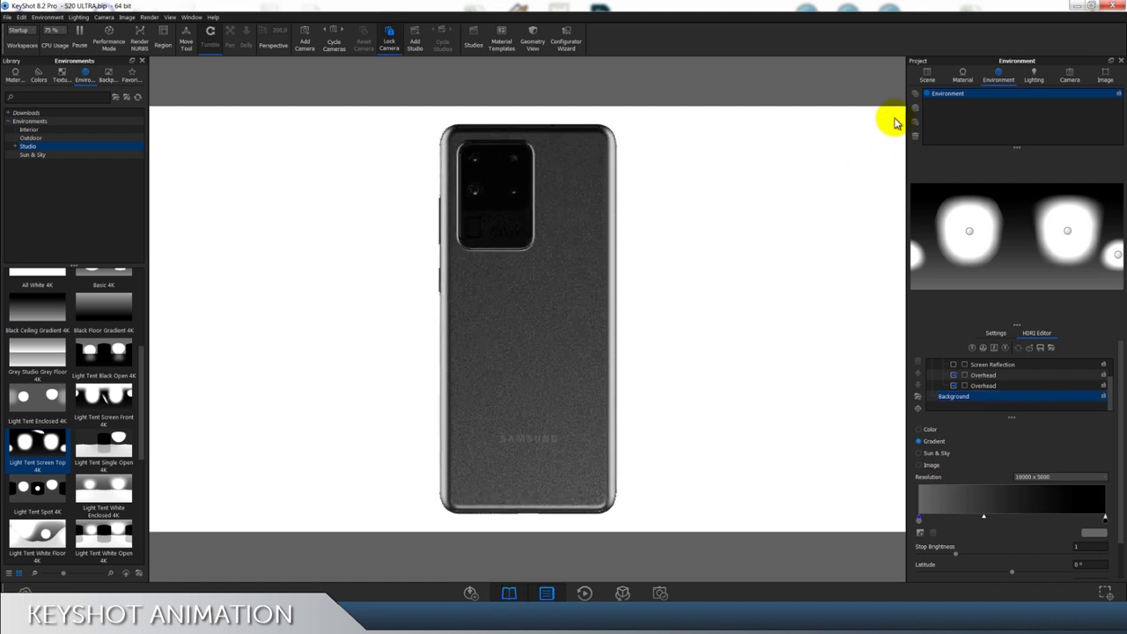
{"action": "scroll", "coordinate": [1004, 451], "scroll_direction": "down", "scroll_amount": 1}
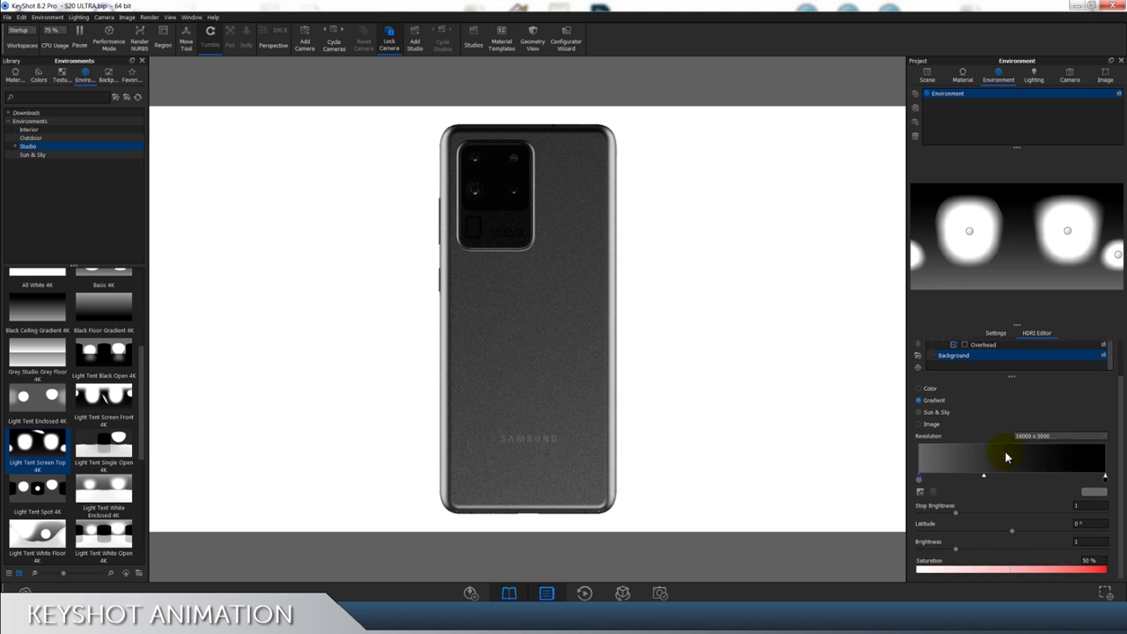
{"action": "left_click", "coordinate": [995, 333]}
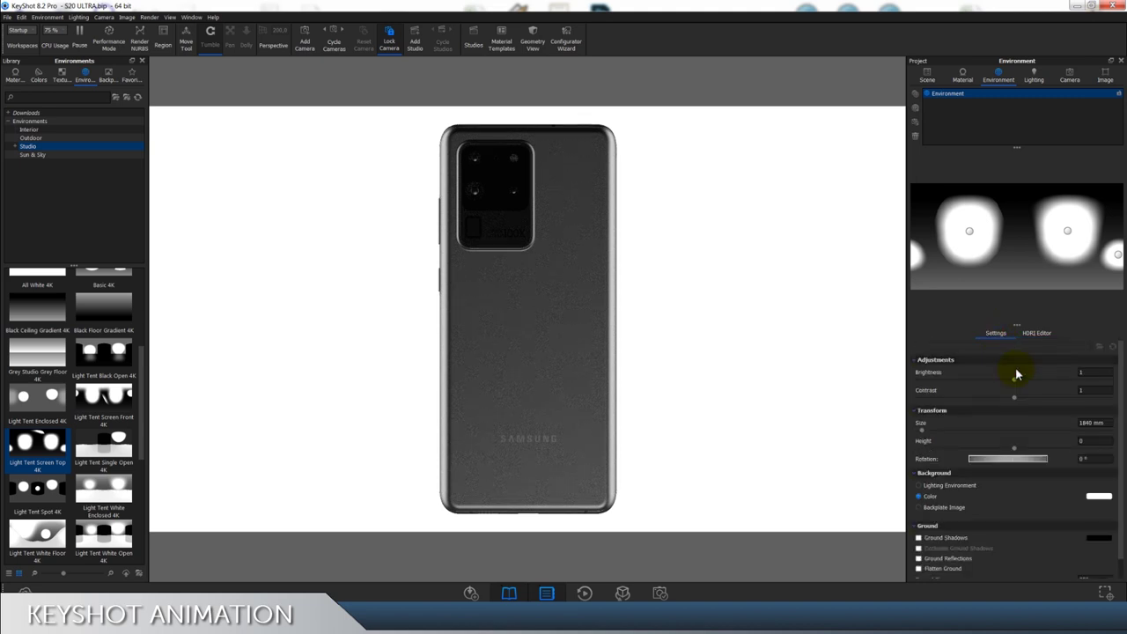
Step: Test environment heights, including 0,5, then set the height back to 0 and reopen the HDRI editor
{"action": "left_click", "coordinate": [1039, 333]}
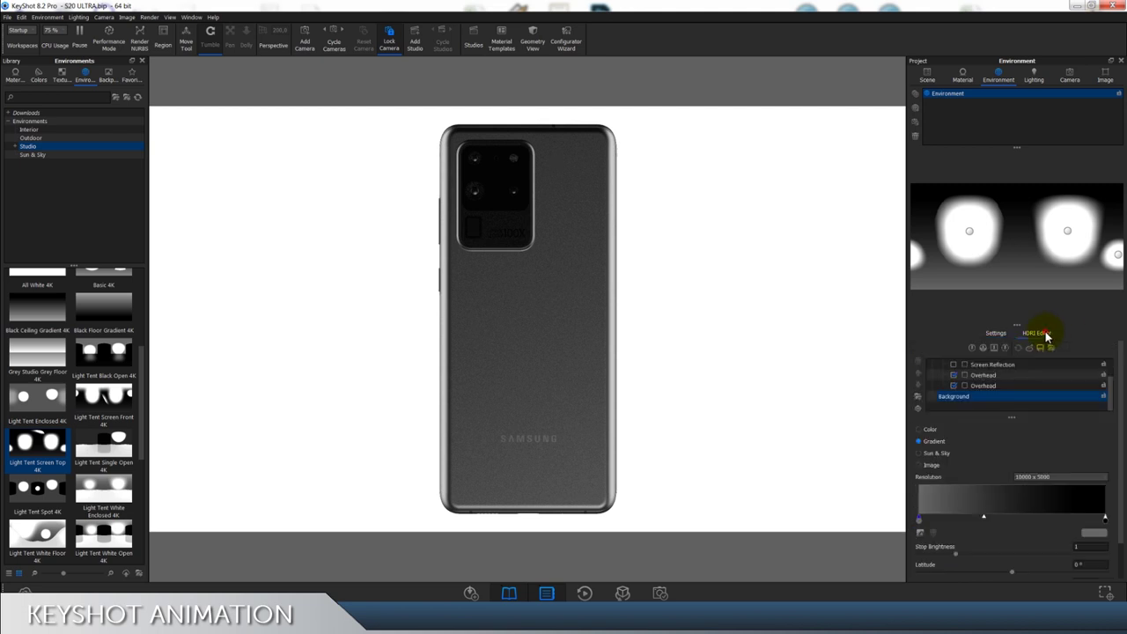
{"action": "left_click", "coordinate": [1002, 334]}
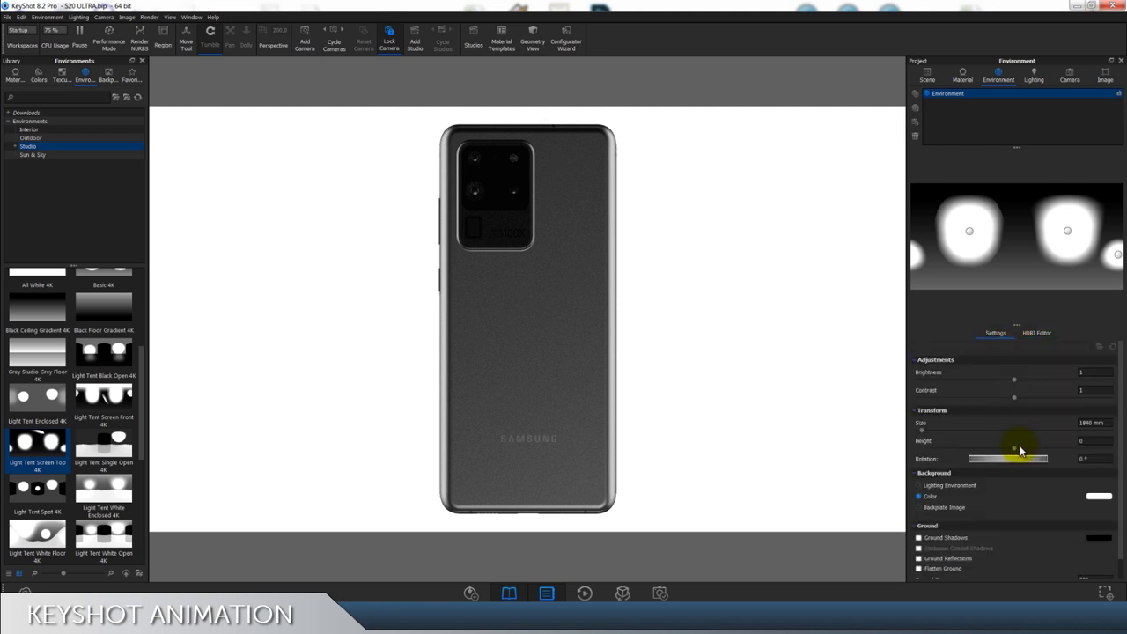
{"action": "left_click_drag", "start_coordinate": [995, 453], "coordinate": [963, 450]}
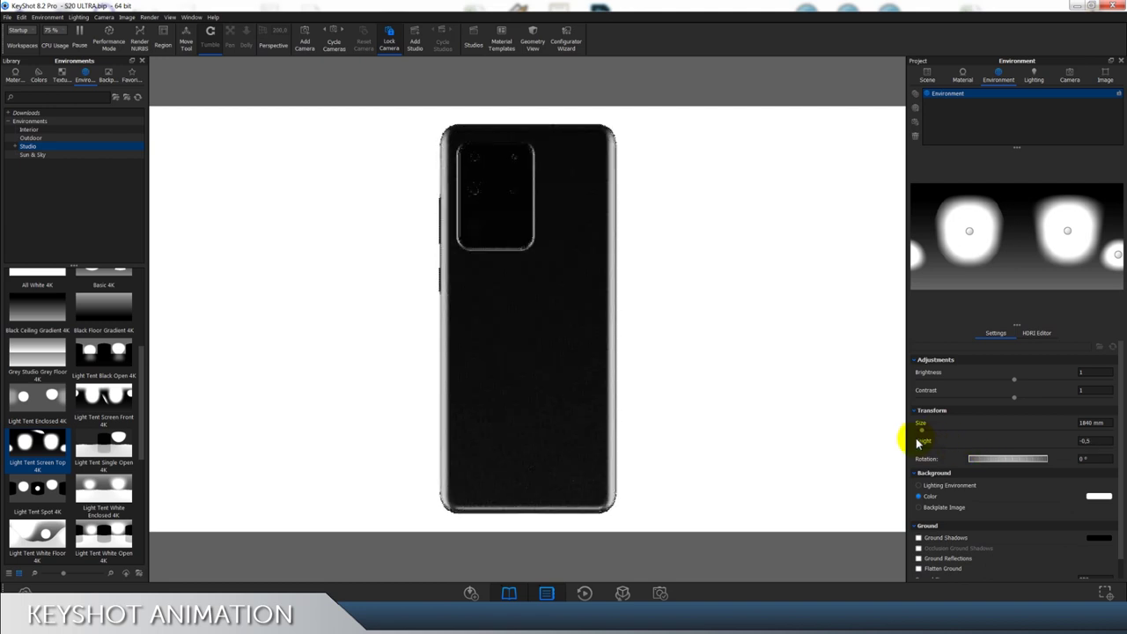
{"action": "type", "text": "0,5"}
{"action": "key", "text": "Return"}
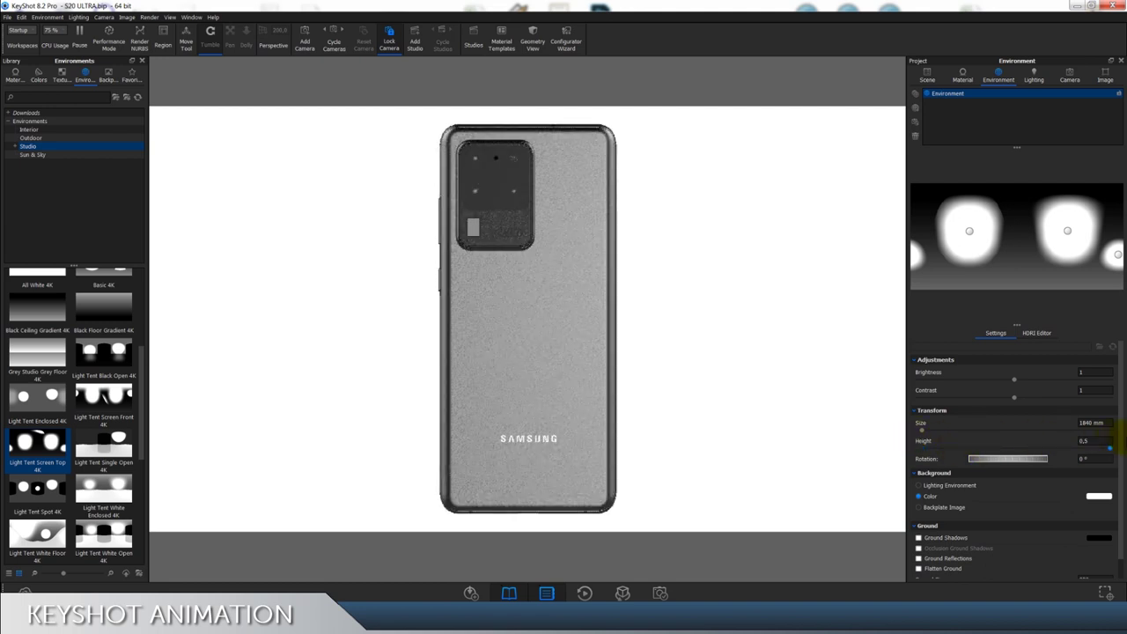
{"action": "left_click_drag", "start_coordinate": [1109, 447], "coordinate": [1050, 440]}
{"action": "mouse_move", "coordinate": [1118, 449]}
{"action": "left_mouse_down"}
{"action": "mouse_move", "coordinate": [1022, 444]}
{"action": "mouse_move", "coordinate": [1098, 454]}
{"action": "left_mouse_up"}
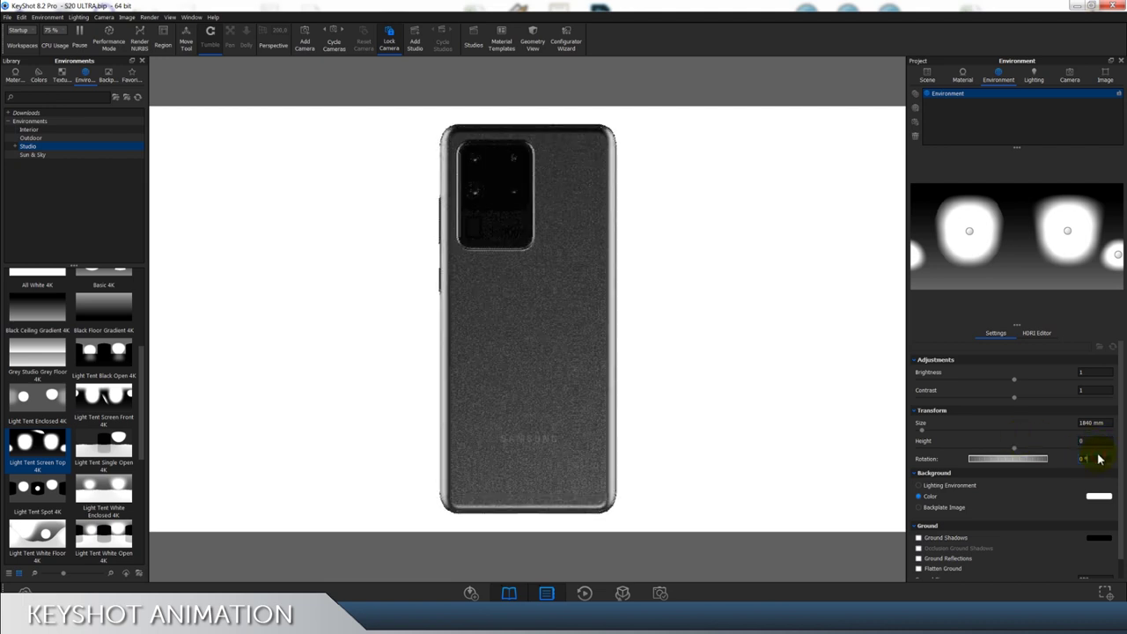
{"action": "left_click", "coordinate": [1041, 340]}
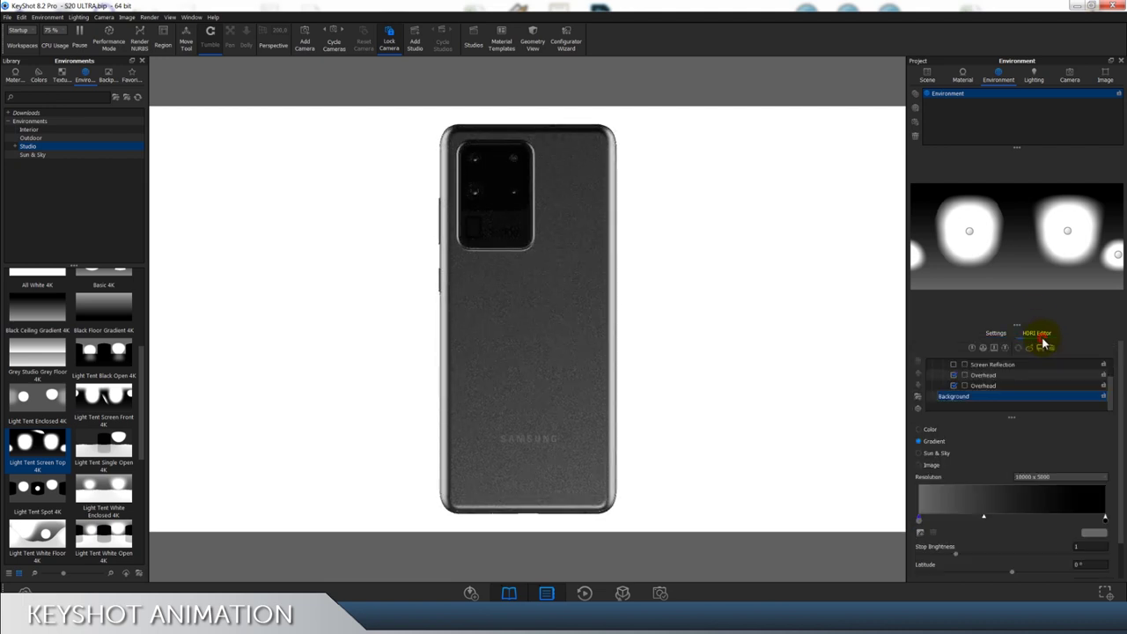
Step: Delete the accidentally added pin and uncheck the Screen Reflection light
{"action": "left_click", "coordinate": [1118, 257]}
{"action": "left_click", "coordinate": [951, 368]}
{"action": "key", "text": "Delete"}
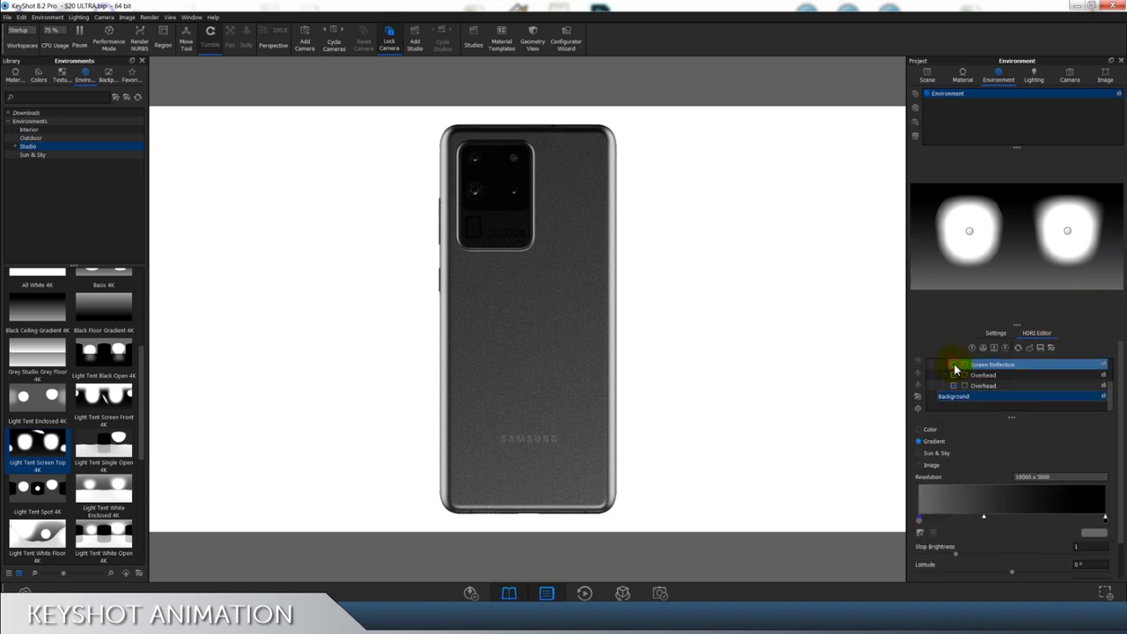
{"action": "left_click", "coordinate": [954, 364]}
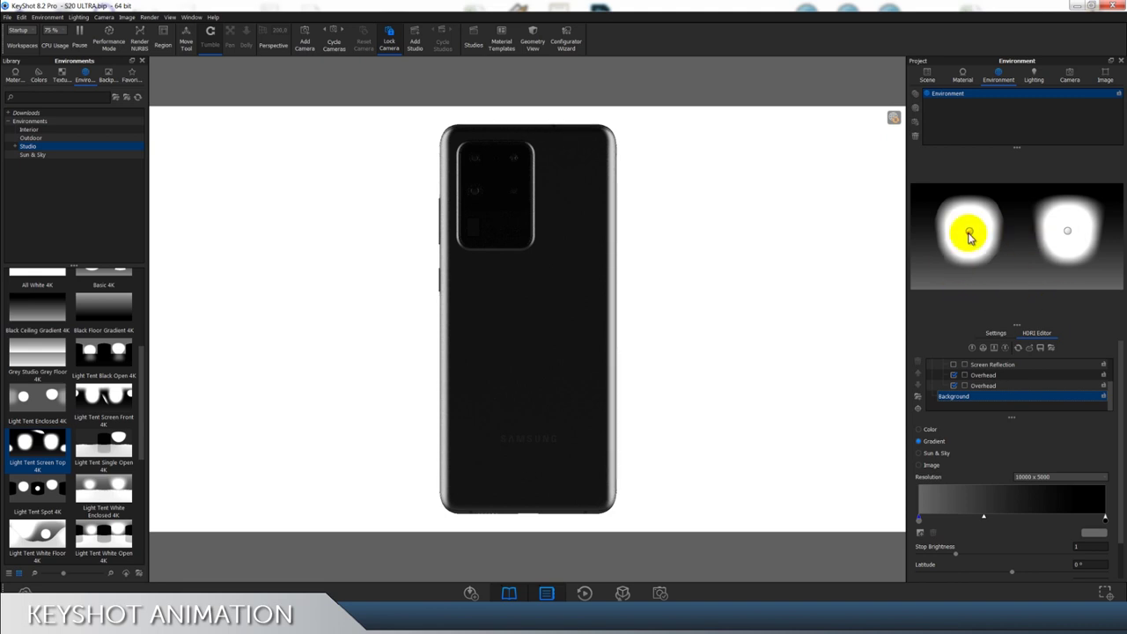
Step: Inspect both Overhead lights and the Background gradient, then select the Screen Reflection layer
{"action": "left_click", "coordinate": [969, 230]}
{"action": "left_click", "coordinate": [1069, 234]}
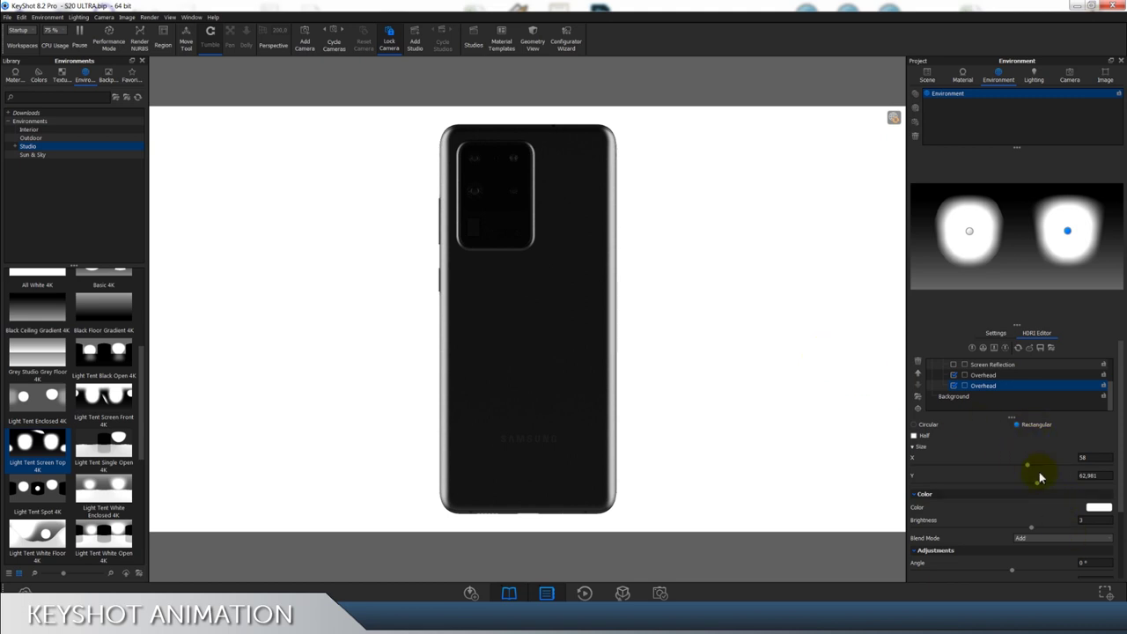
{"action": "left_click", "coordinate": [974, 398]}
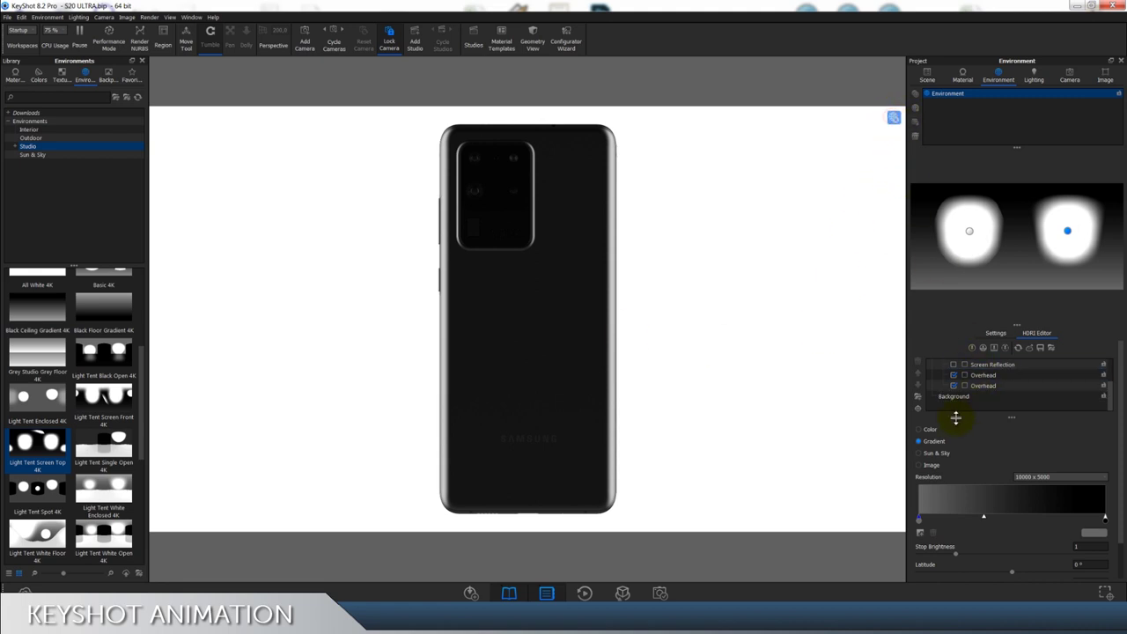
{"action": "scroll", "coordinate": [951, 409], "scroll_direction": "up", "scroll_amount": 2}
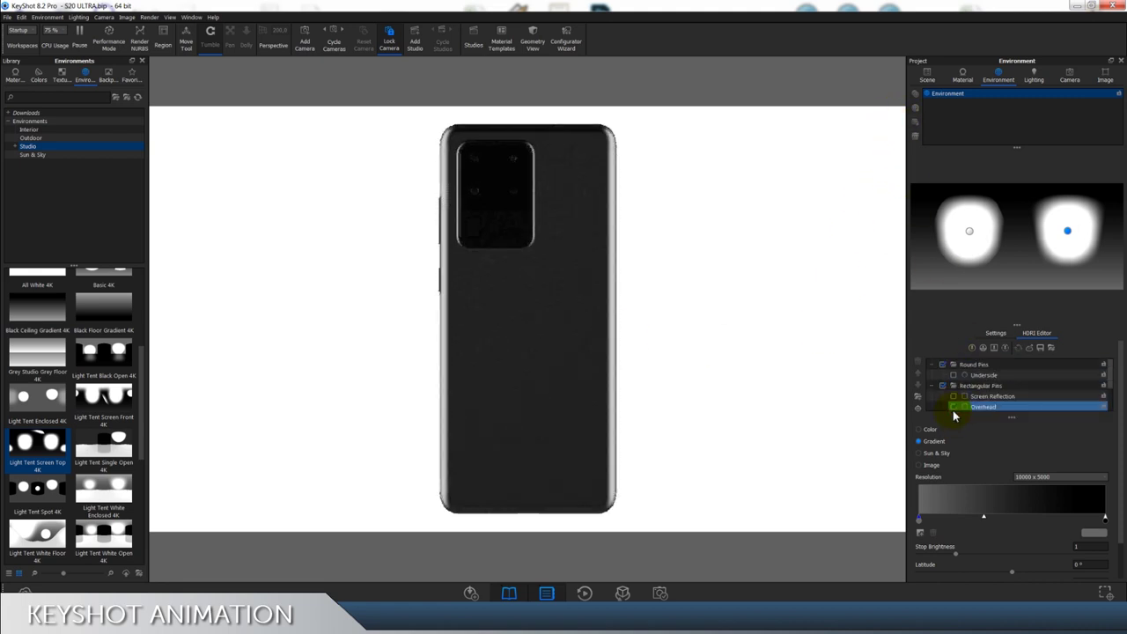
{"action": "left_click", "coordinate": [938, 396]}
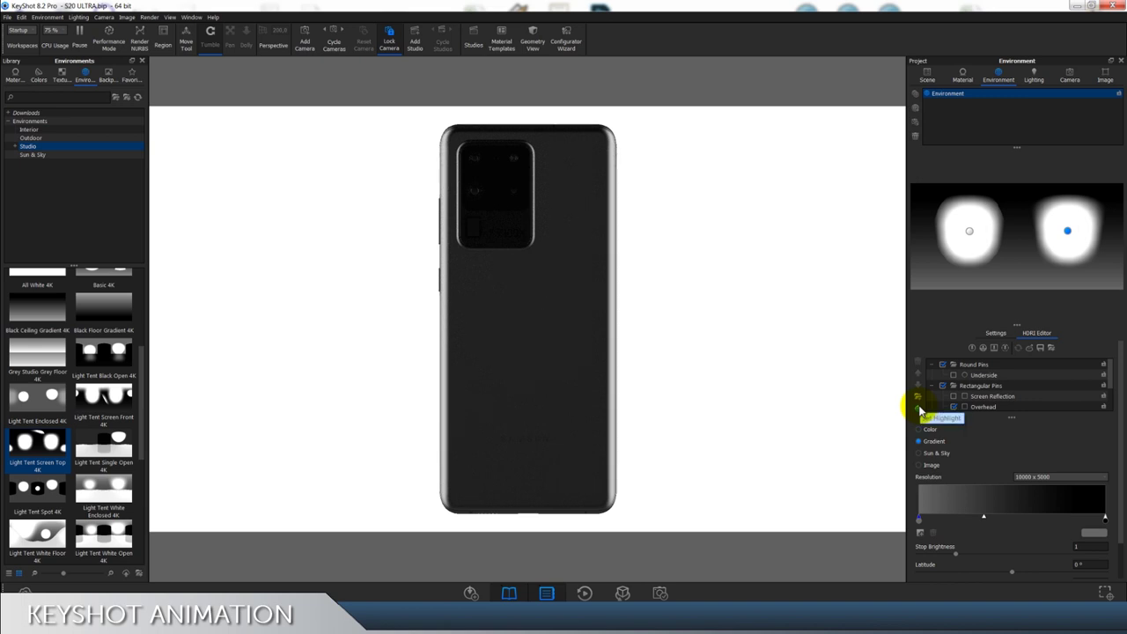
Step: Place a round highlight pin, Pin #5, directly on the back of the phone
{"action": "left_click", "coordinate": [920, 408]}
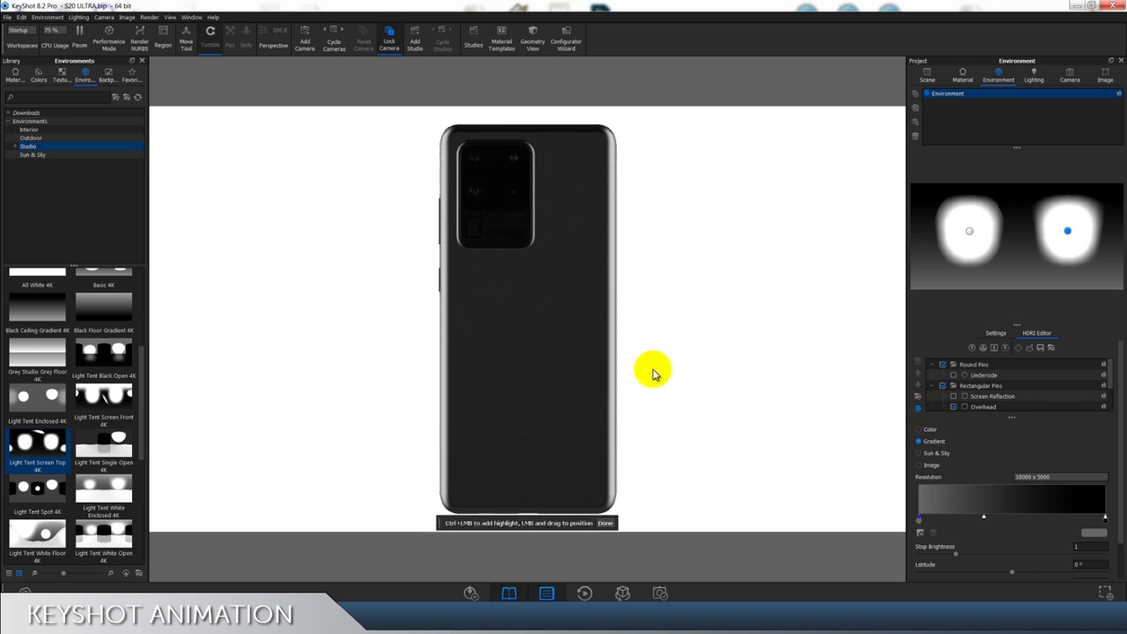
{"action": "left_click", "coordinate": [531, 332], "text": "ctrl"}
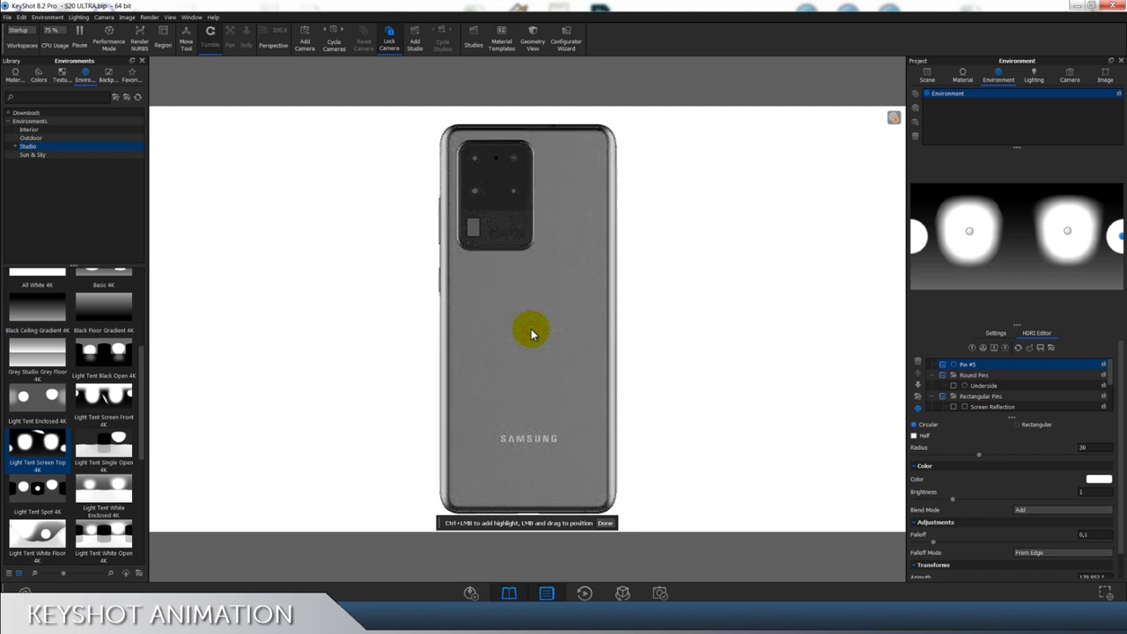
{"action": "left_click", "coordinate": [611, 523]}
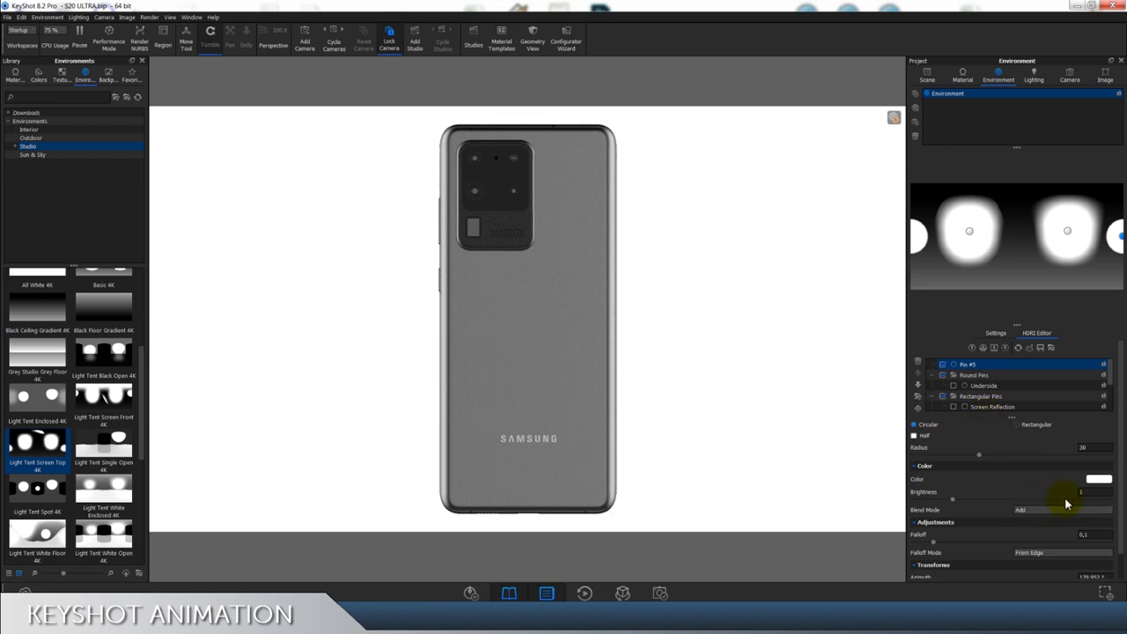
{"action": "scroll", "coordinate": [1064, 501], "scroll_direction": "down", "scroll_amount": 1}
Step: Try Pin #5 brightness at 2 and 1,5, and set its falloff to 0,3 then 0,5
{"action": "double_click", "coordinate": [1092, 464]}
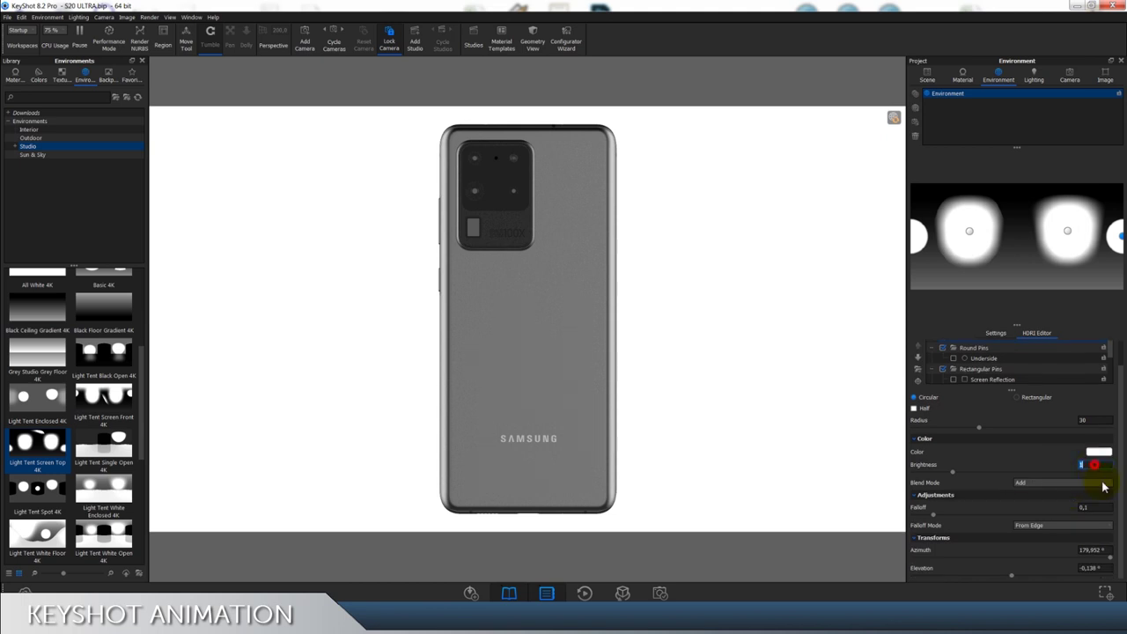
{"action": "type", "text": "2"}
{"action": "left_click", "coordinate": [1098, 506]}
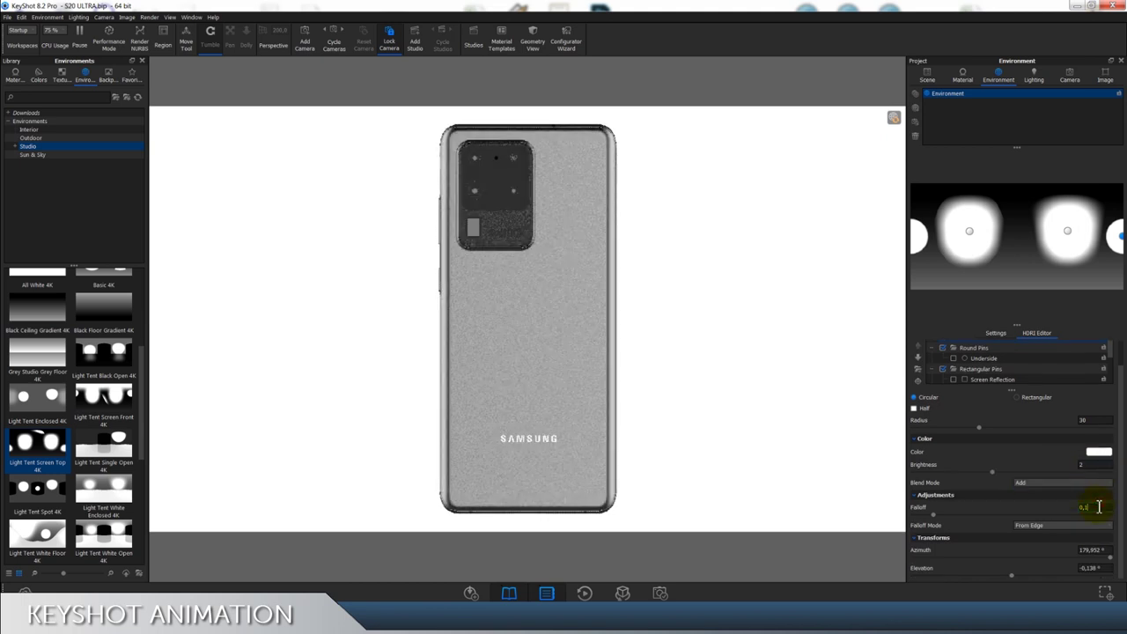
{"action": "double_click", "coordinate": [1090, 467]}
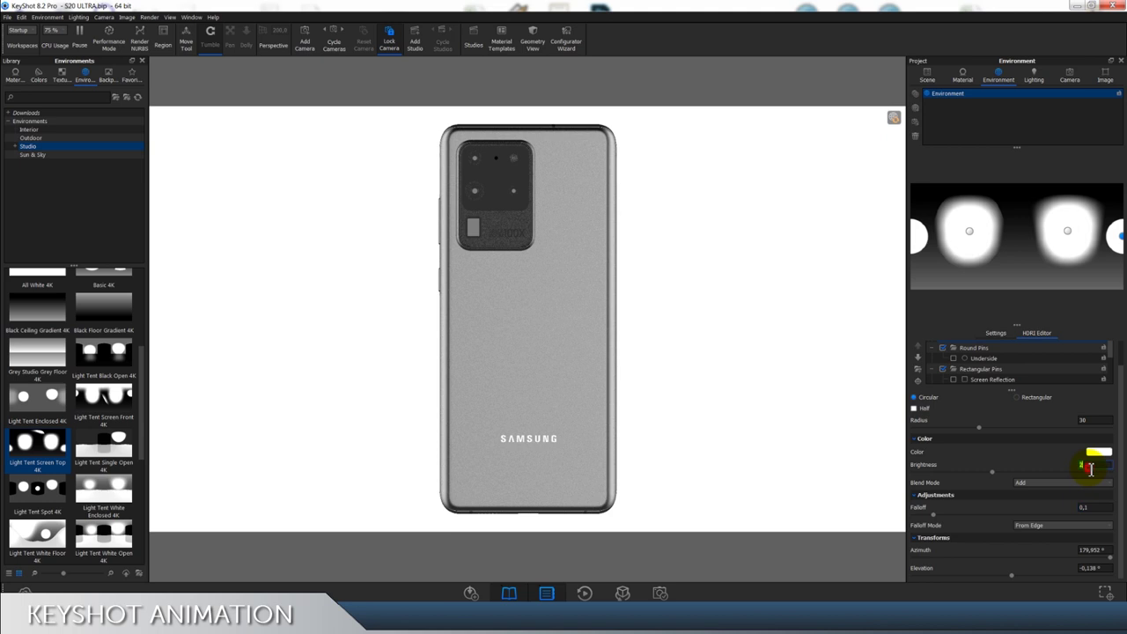
{"action": "type", "text": "1,5"}
{"action": "left_click", "coordinate": [1100, 509]}
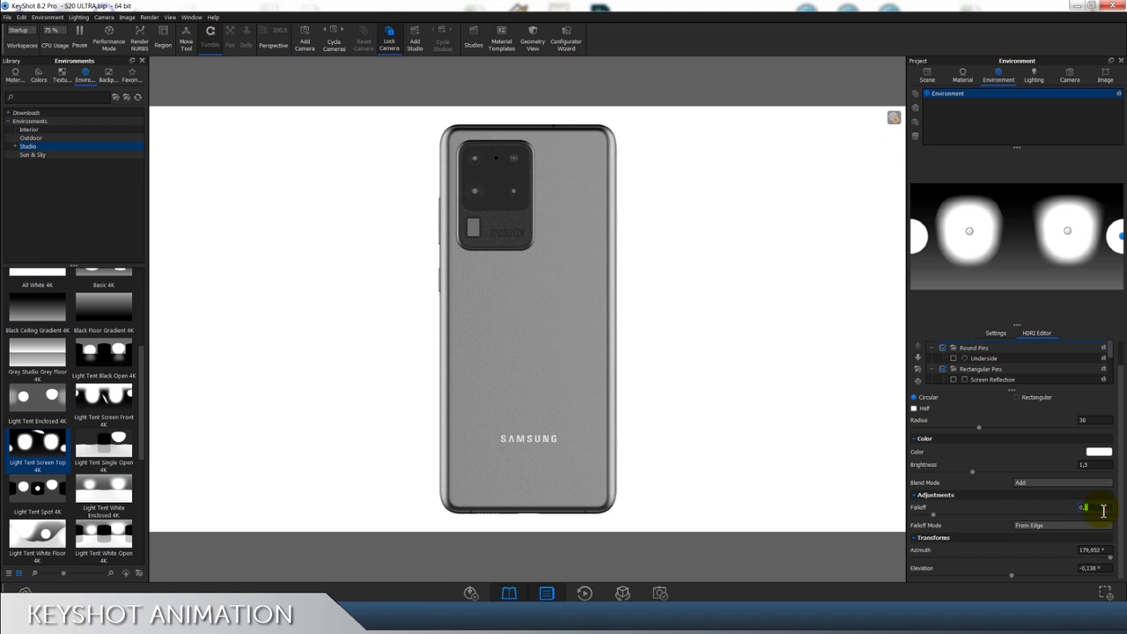
{"action": "key", "text": "Return"}
{"action": "left_click", "coordinate": [1100, 467]}
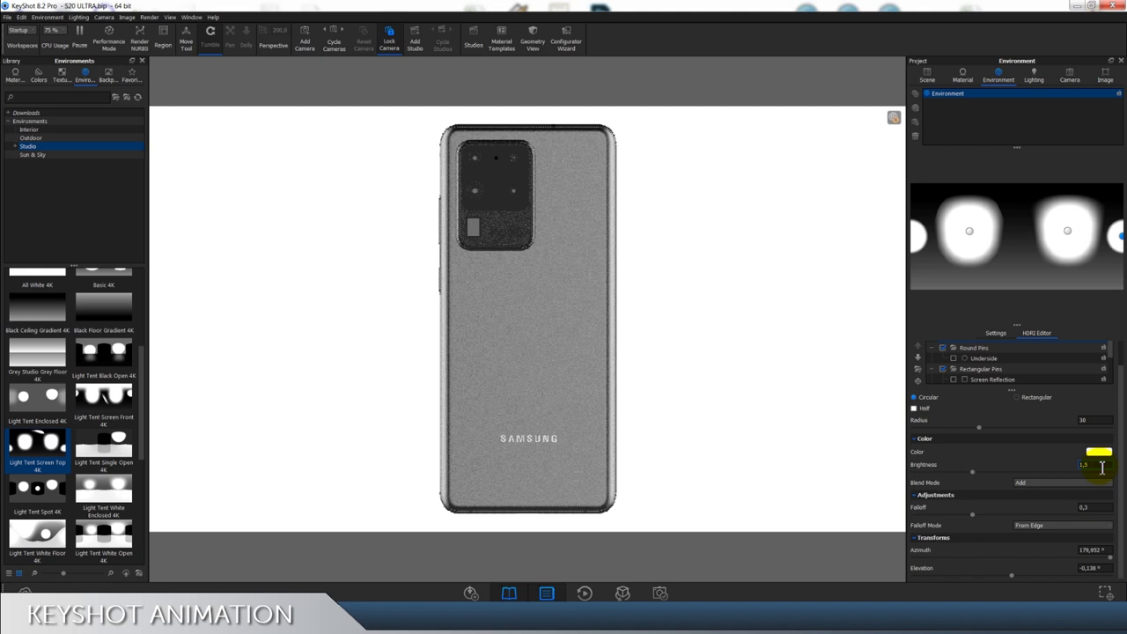
{"action": "left_click", "coordinate": [1095, 508]}
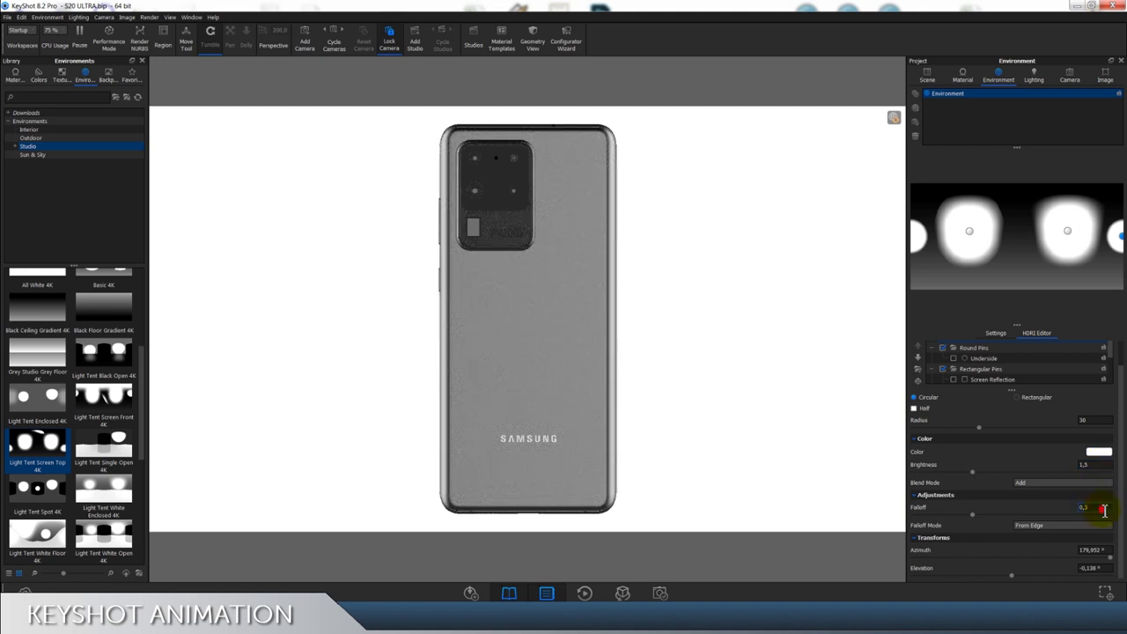
{"action": "left_click", "coordinate": [1092, 465]}
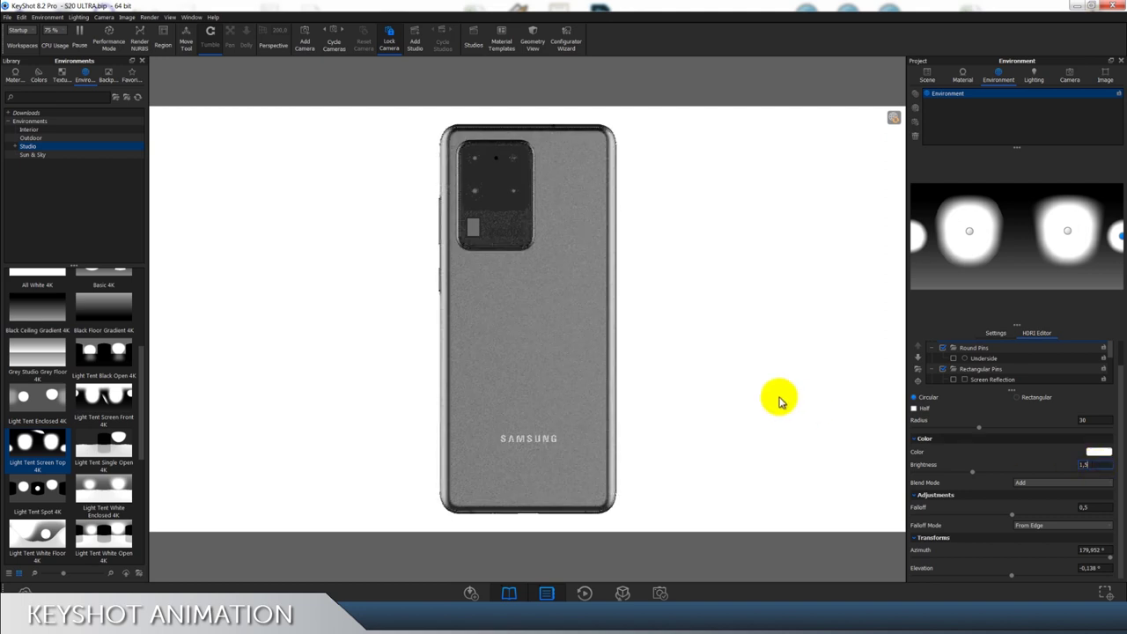
Step: Enlarge Pin #5 to radius 40 then 60, and return its brightness to 1
{"action": "double_click", "coordinate": [1083, 419]}
{"action": "type", "text": "40"}
{"action": "key", "text": "Return"}
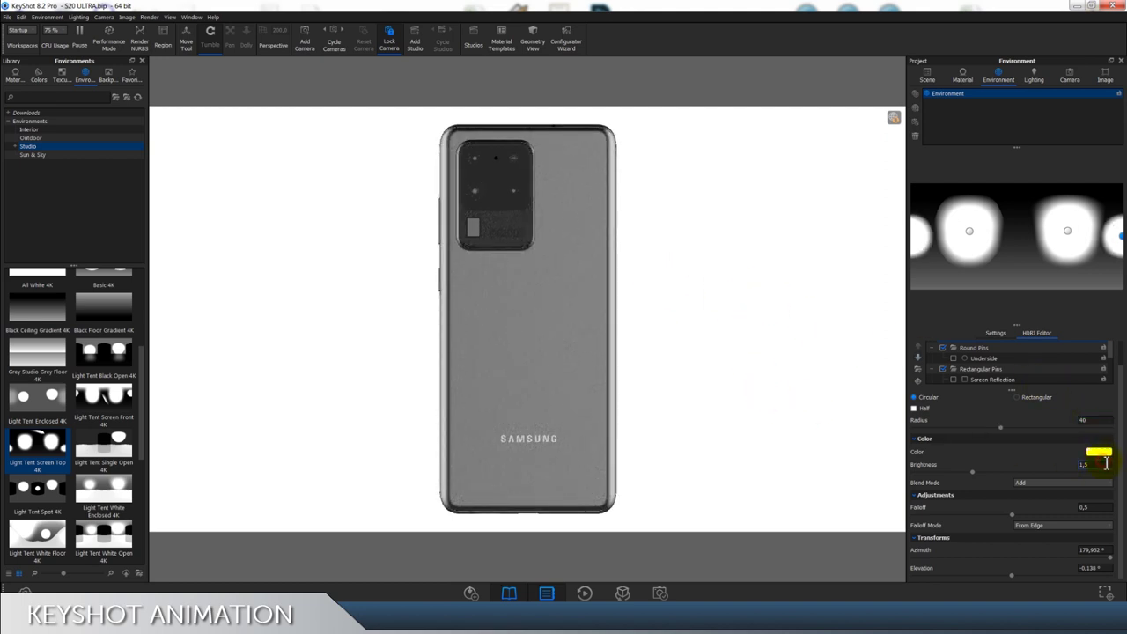
{"action": "double_click", "coordinate": [1095, 422]}
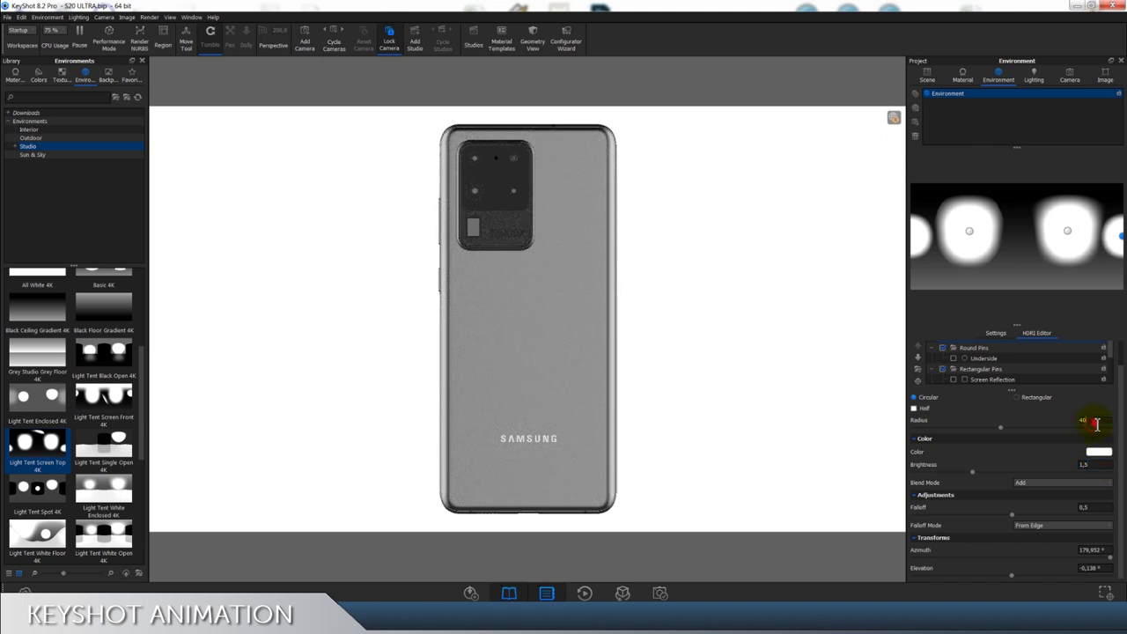
{"action": "type", "text": "60"}
{"action": "double_click", "coordinate": [1105, 468]}
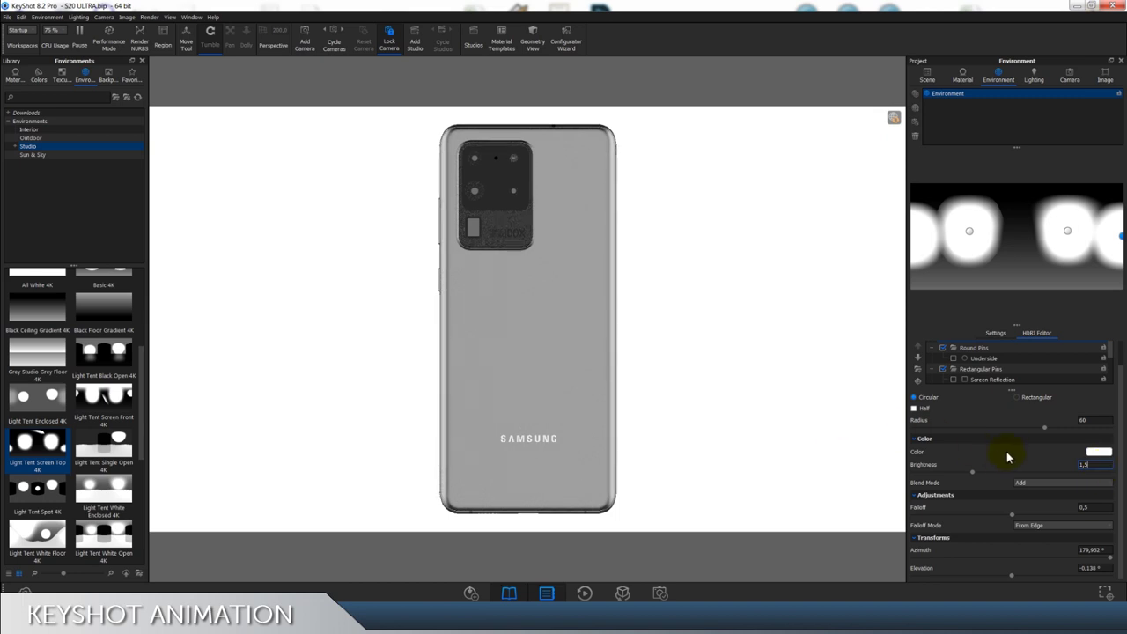
{"action": "double_click", "coordinate": [1102, 465]}
{"action": "type", "text": "1"}
{"action": "key", "text": "Return"}
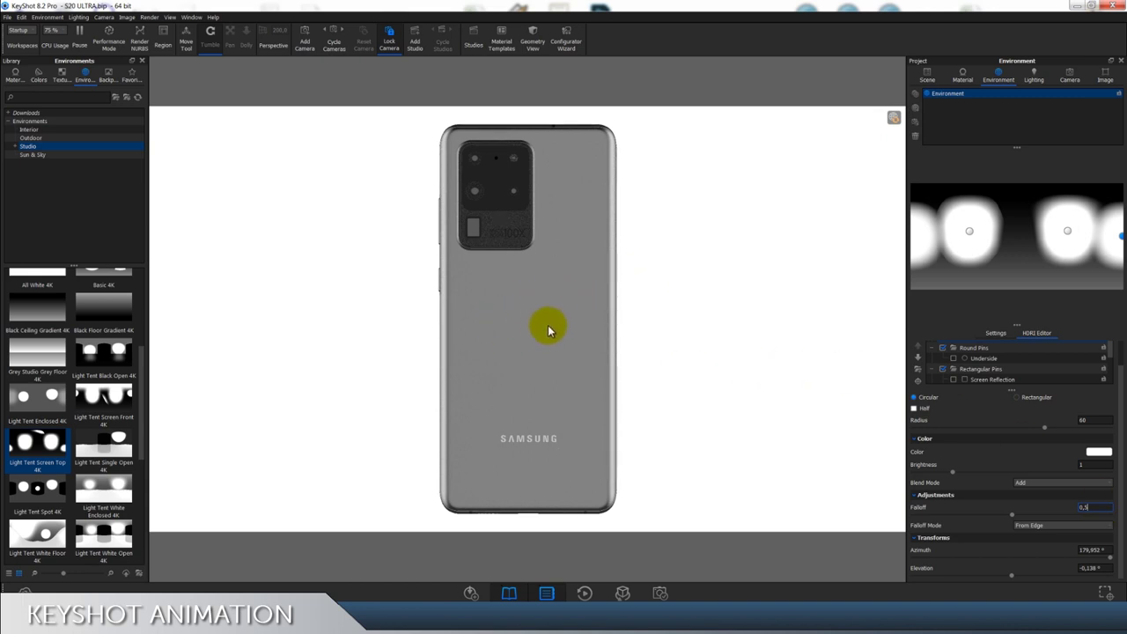
Step: Set the brightness of both Overhead lights to 4
{"action": "left_click", "coordinate": [1068, 234]}
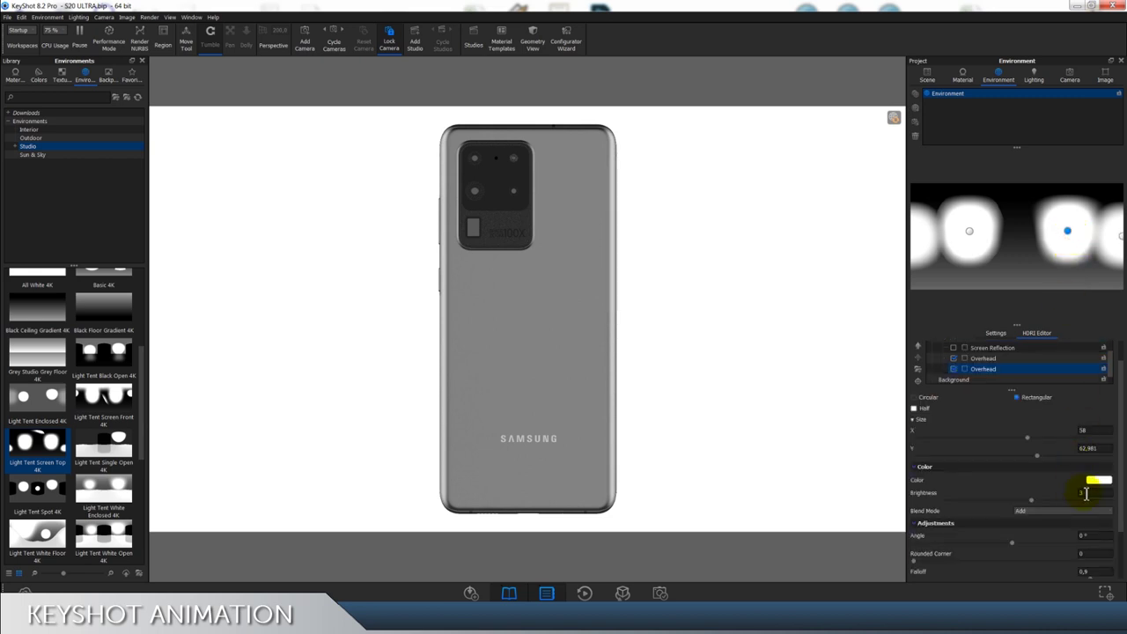
{"action": "left_click", "coordinate": [1085, 492]}
{"action": "type", "text": "4"}
{"action": "left_click", "coordinate": [1103, 430]}
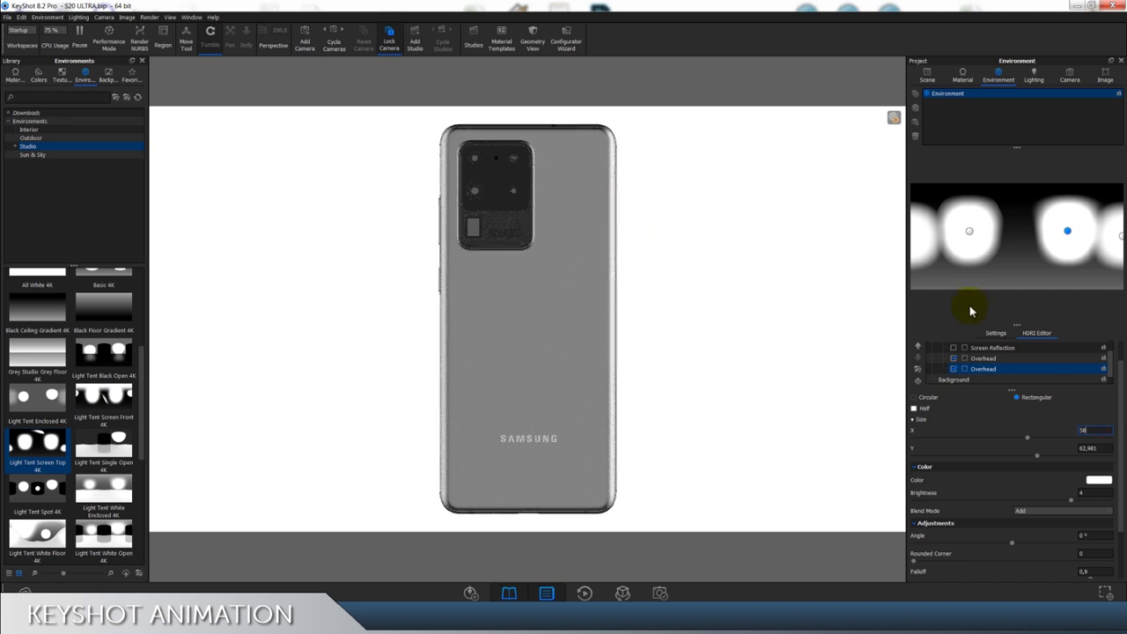
{"action": "left_click", "coordinate": [965, 233]}
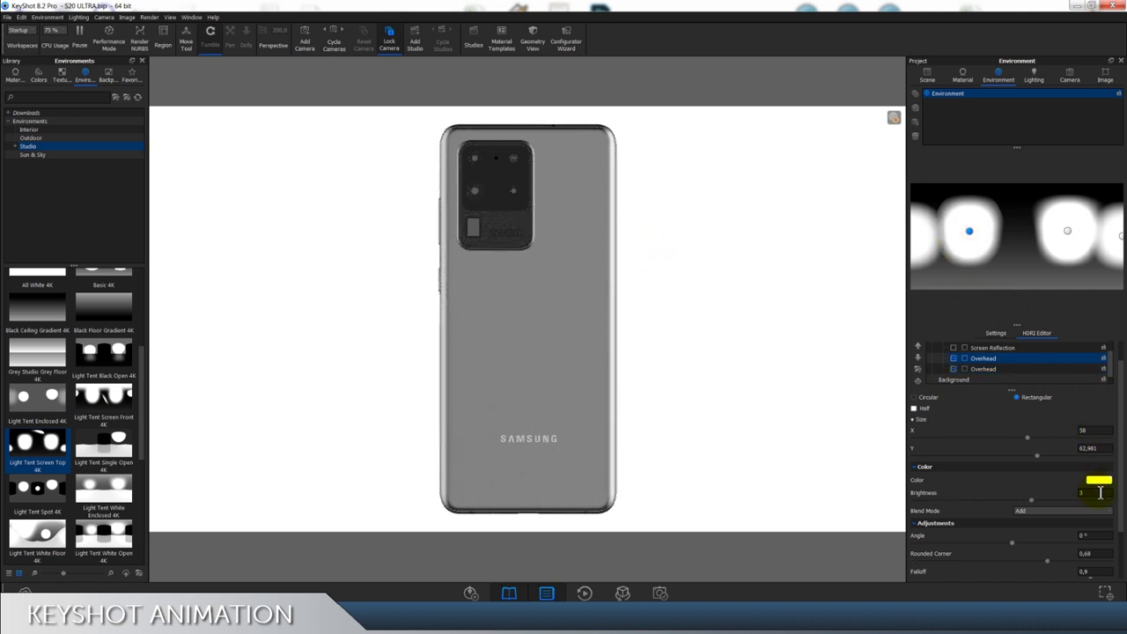
{"action": "type", "text": "4"}
{"action": "left_click", "coordinate": [1100, 431]}
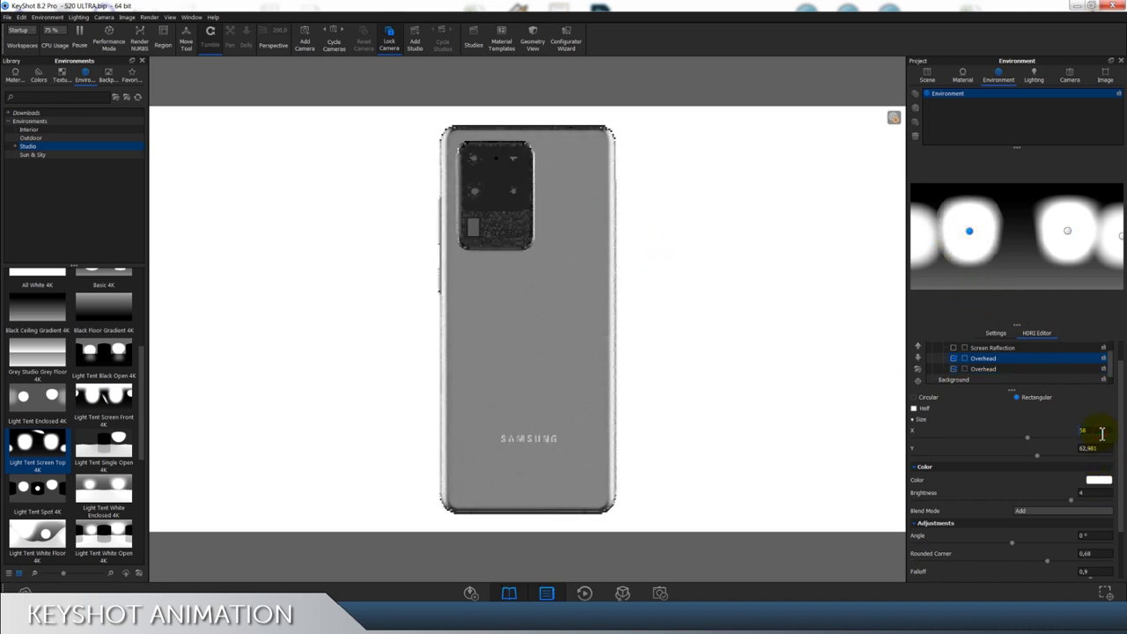
Step: Widen the left Overhead light to Size X 65, then 75, and the right one to 75
{"action": "left_click_drag", "start_coordinate": [1096, 429], "coordinate": [1085, 430]}
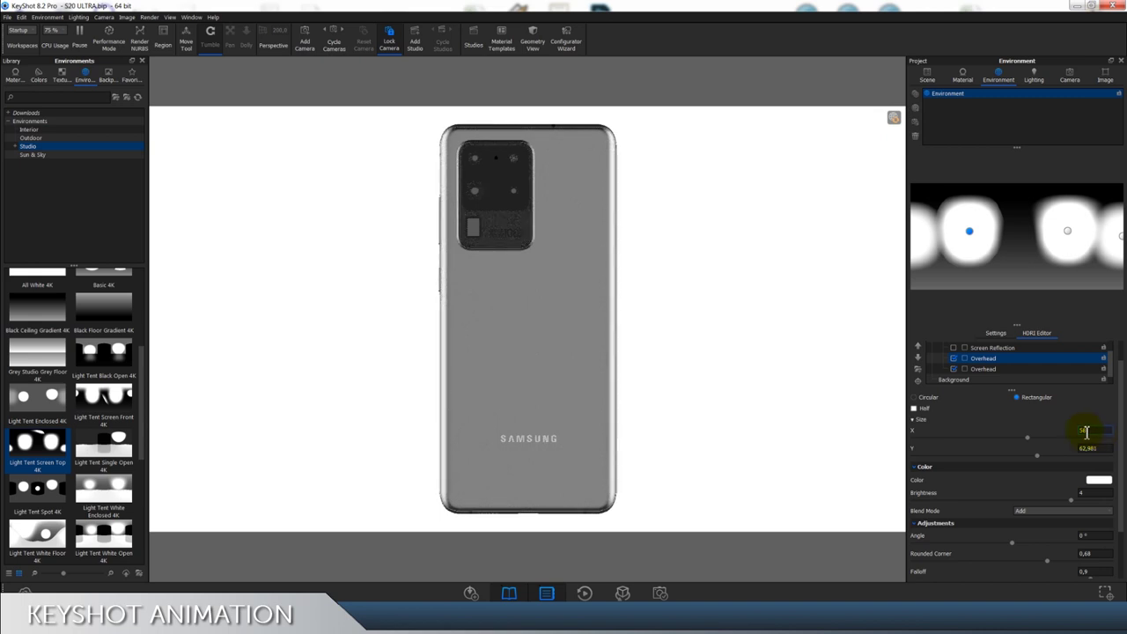
{"action": "type", "text": "65"}
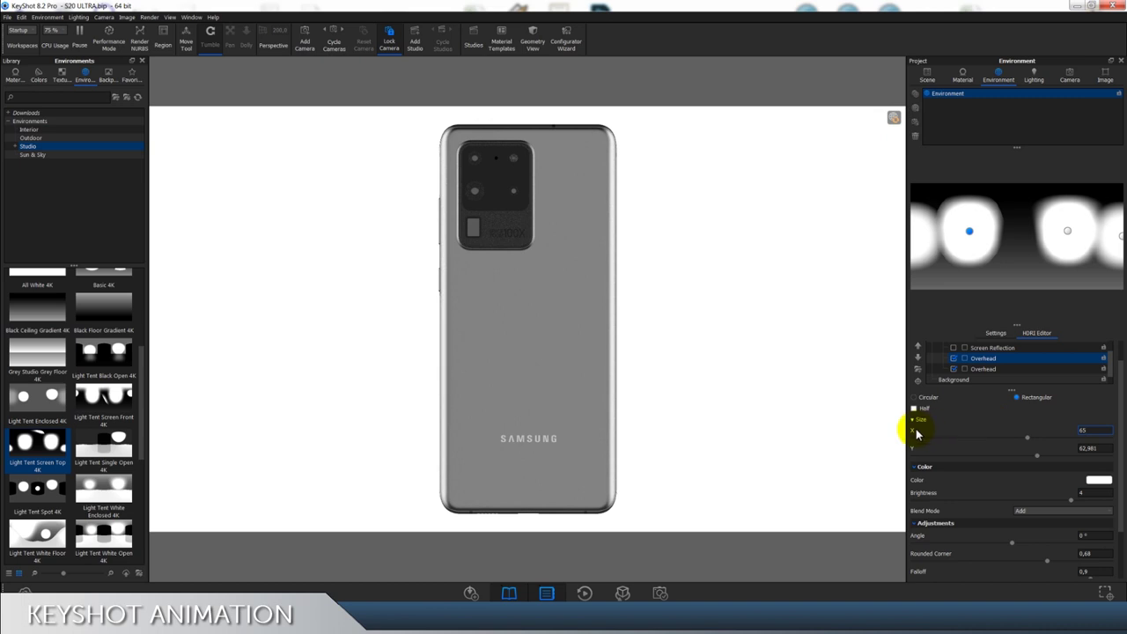
{"action": "left_click", "coordinate": [1101, 448]}
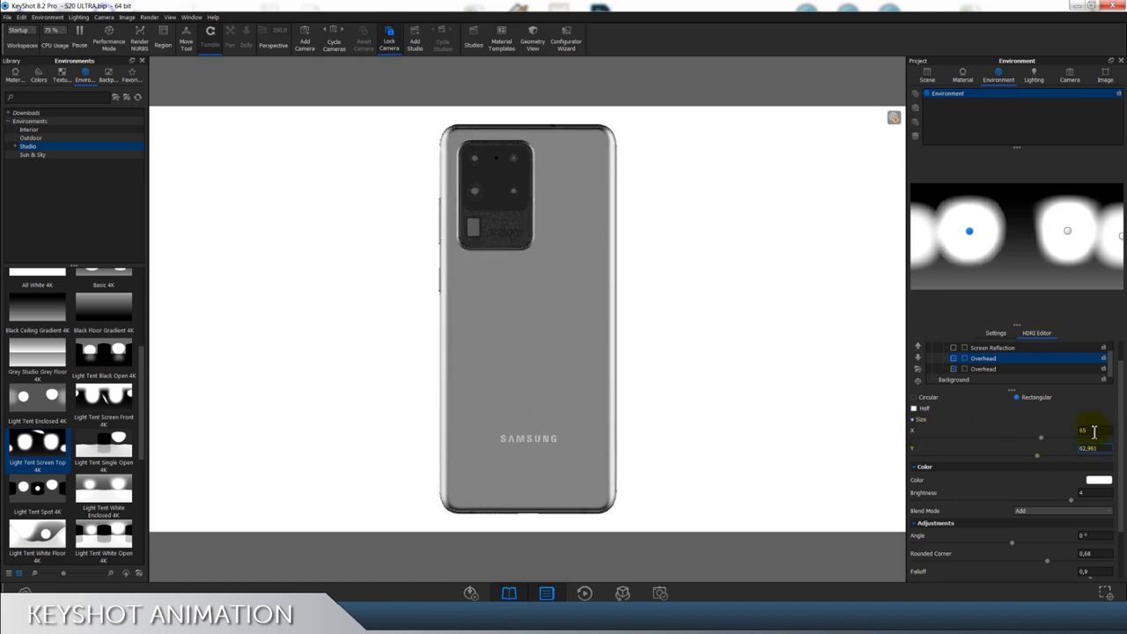
{"action": "double_click", "coordinate": [1094, 430]}
{"action": "type", "text": "75"}
{"action": "left_click", "coordinate": [1109, 452]}
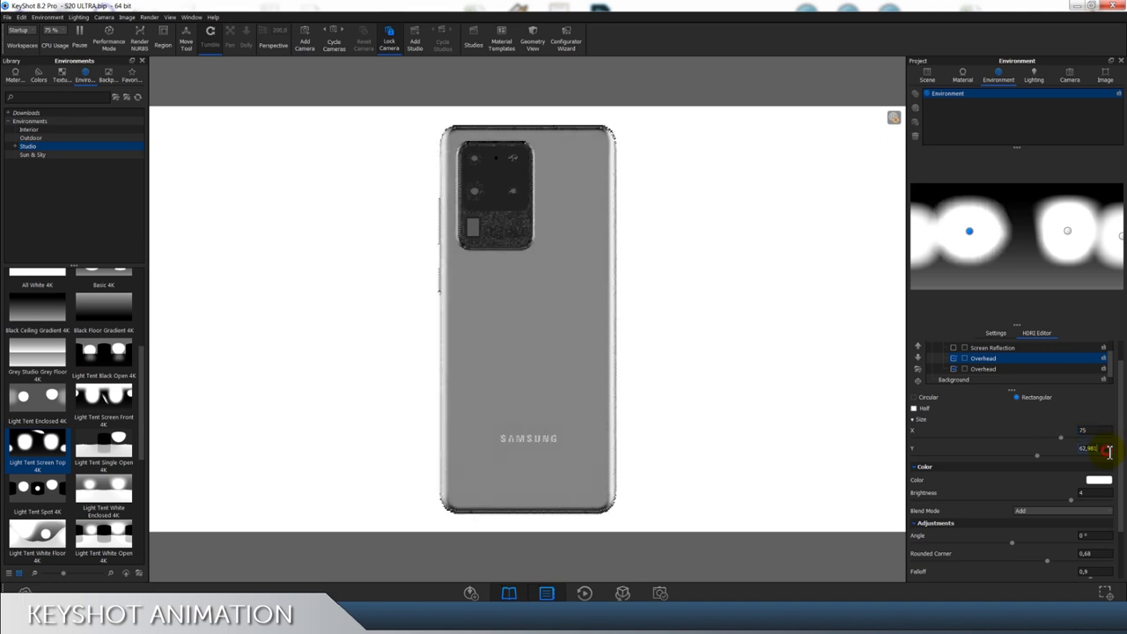
{"action": "left_click", "coordinate": [1068, 230]}
{"action": "double_click", "coordinate": [1095, 431]}
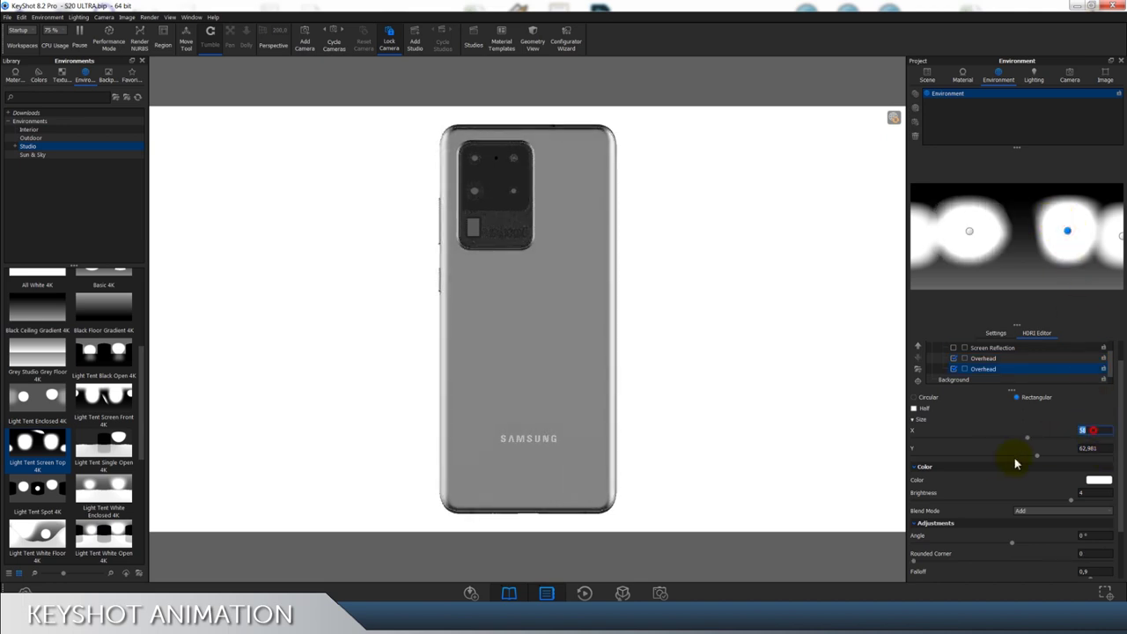
{"action": "type", "text": "75"}
{"action": "left_click", "coordinate": [1107, 445]}
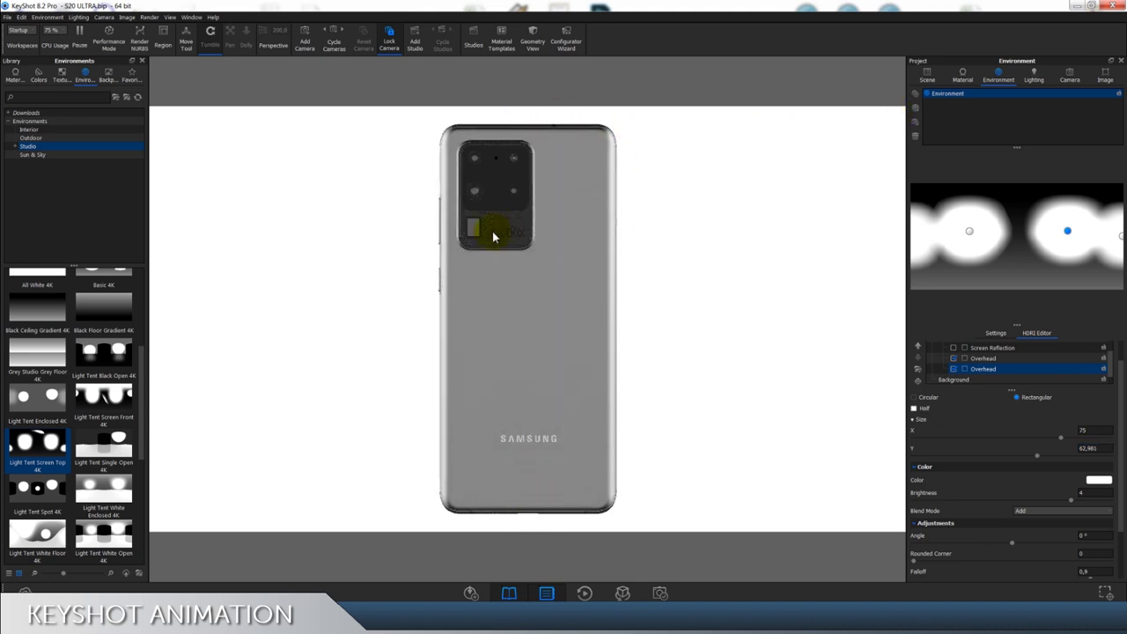
Step: Collapse the Round Pins and Rectangular Pins groups in the HDRI editor
{"action": "scroll", "coordinate": [939, 375], "scroll_direction": "up", "scroll_amount": 5}
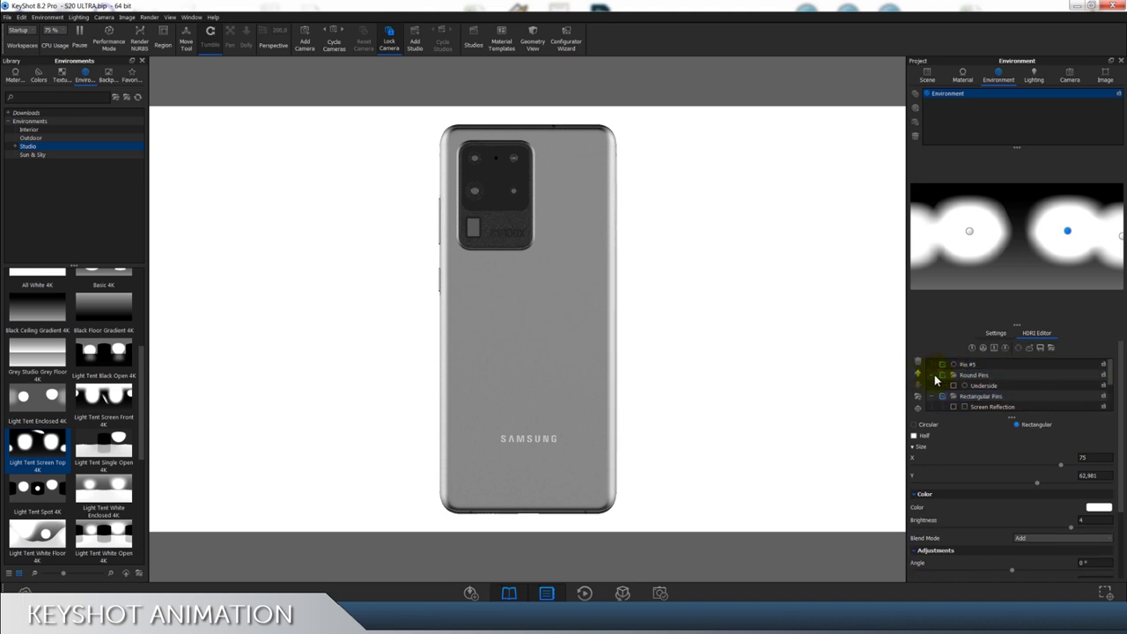
{"action": "left_click", "coordinate": [933, 375]}
{"action": "left_click", "coordinate": [933, 385]}
{"action": "left_click", "coordinate": [955, 398]}
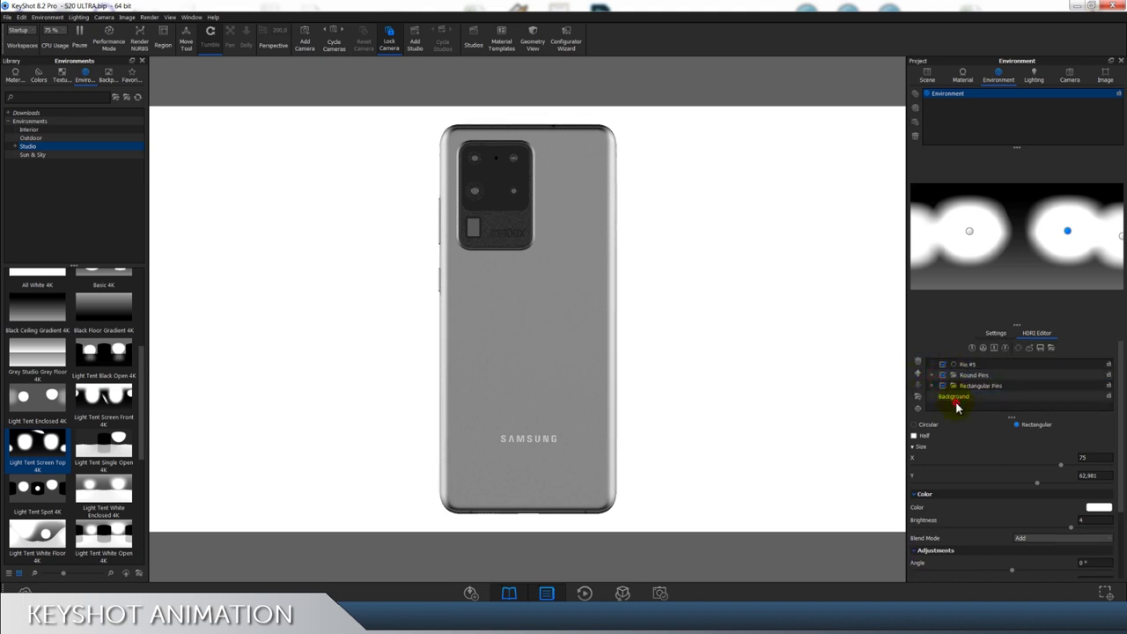
Step: Switch to the Free Camera and zoom to 600,65 mm on the phone's camera module
{"action": "left_click", "coordinate": [1079, 77]}
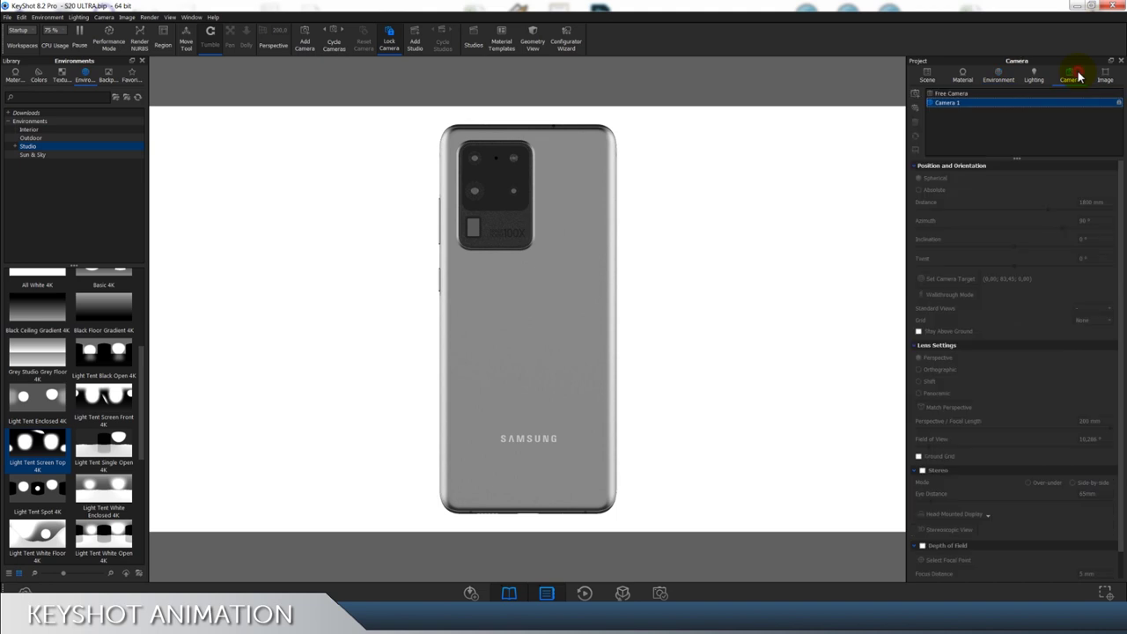
{"action": "left_click", "coordinate": [951, 102]}
{"action": "left_click", "coordinate": [950, 94]}
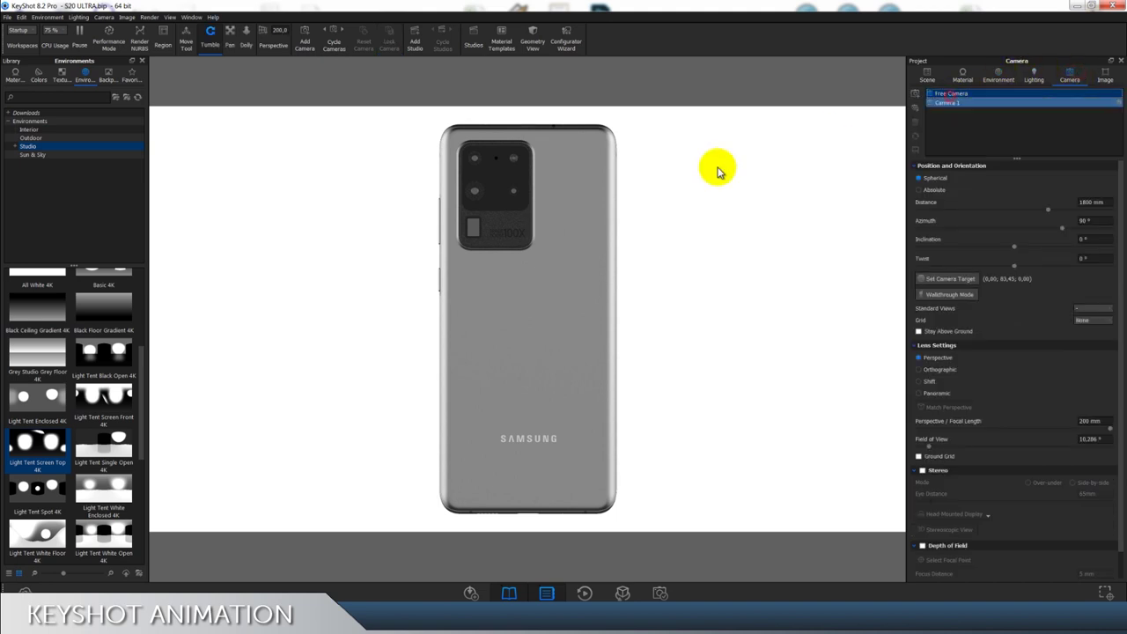
{"action": "left_click_drag", "start_coordinate": [571, 189], "coordinate": [526, 317]}
{"action": "scroll", "coordinate": [526, 317], "scroll_direction": "up", "scroll_amount": 10}
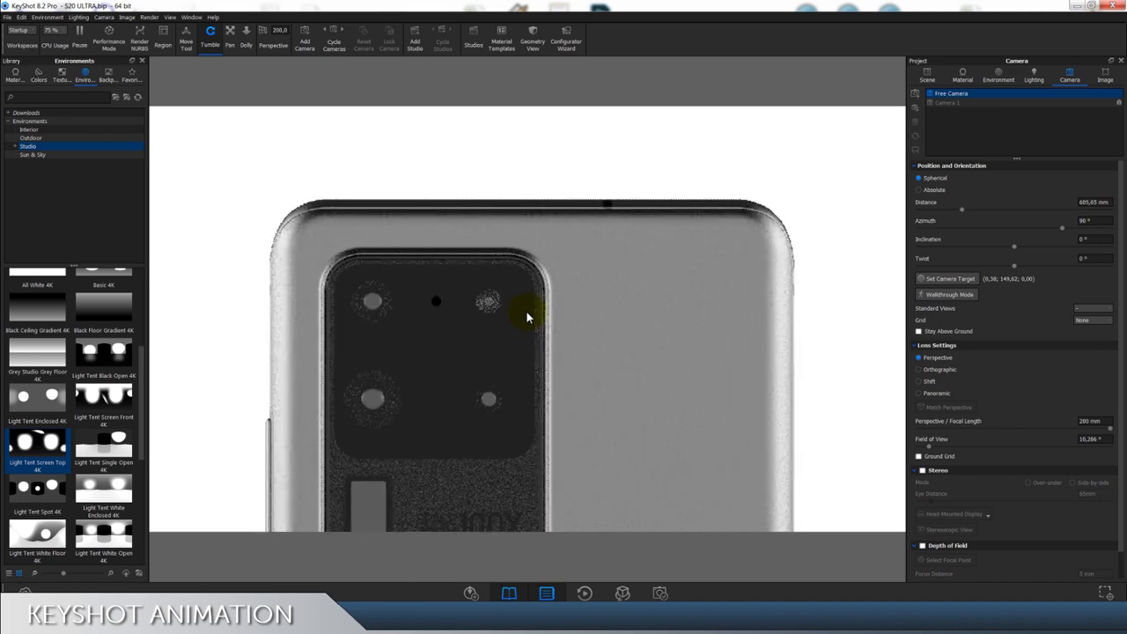
{"action": "left_click", "coordinate": [1008, 77]}
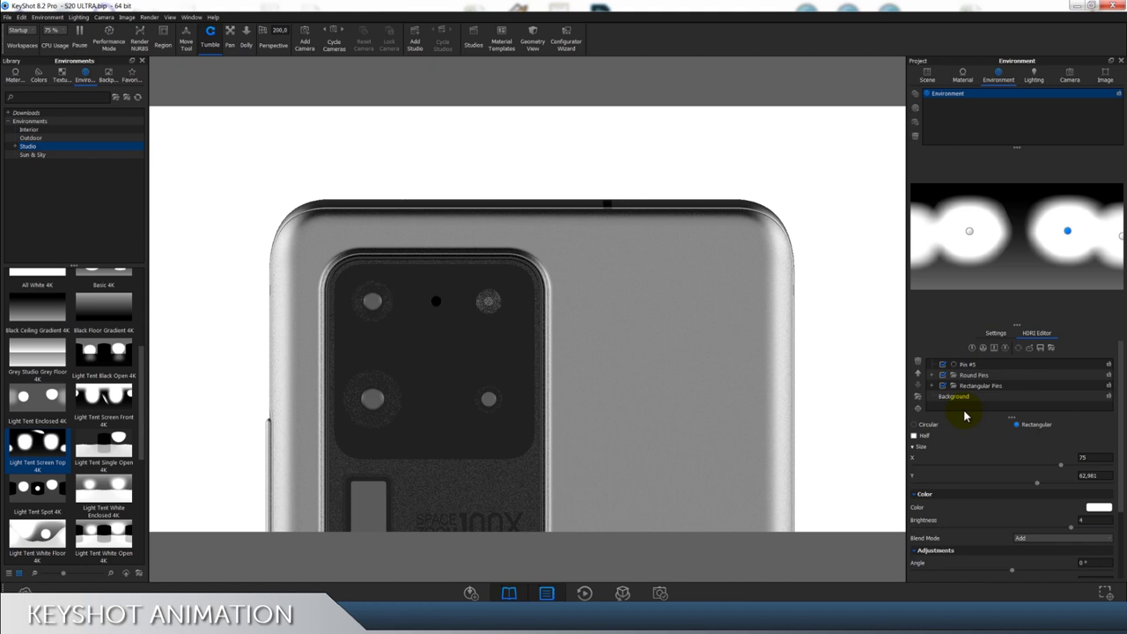
Step: Place the new Overhead #1 highlight on the phone's top edge, sized 75 × 50
{"action": "left_click", "coordinate": [918, 408]}
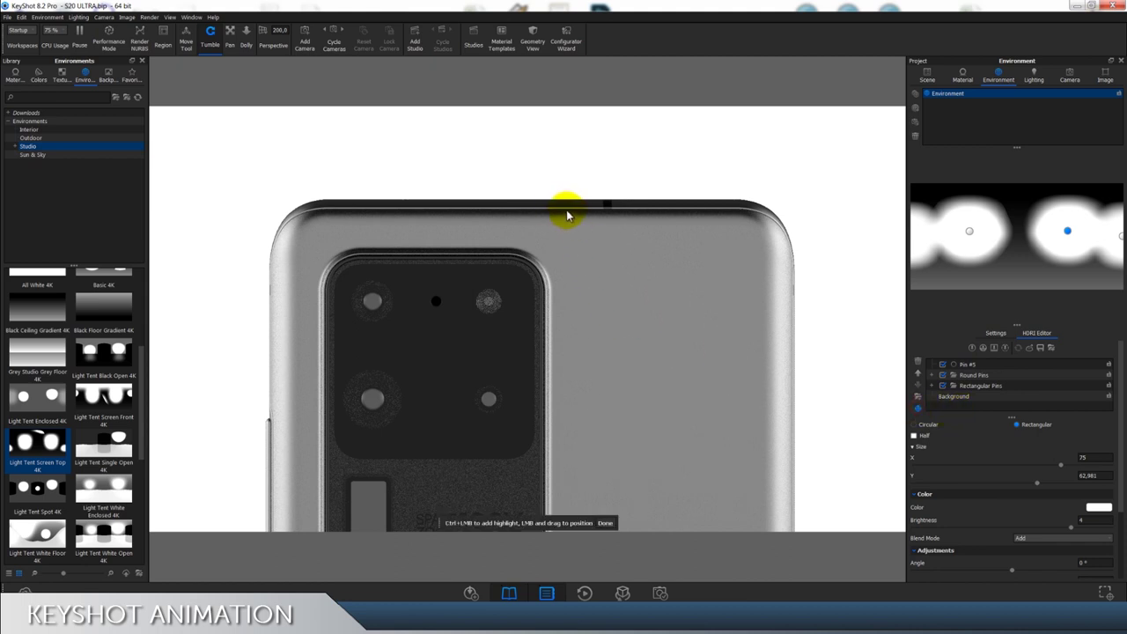
{"action": "left_click", "coordinate": [520, 218], "text": "ctrl"}
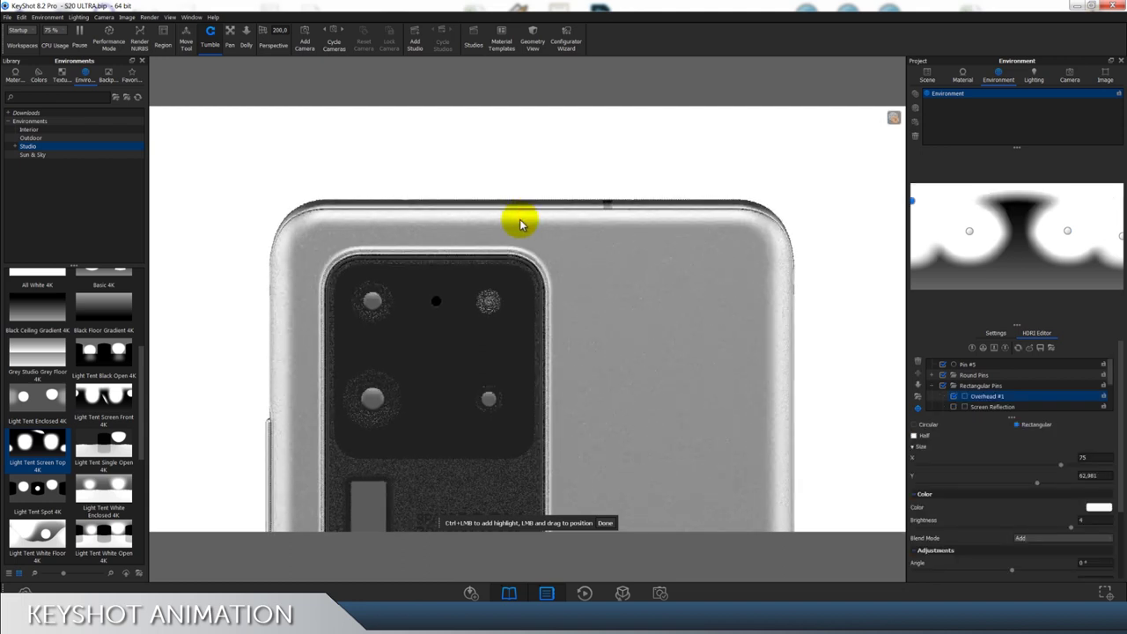
{"action": "left_click", "coordinate": [606, 523]}
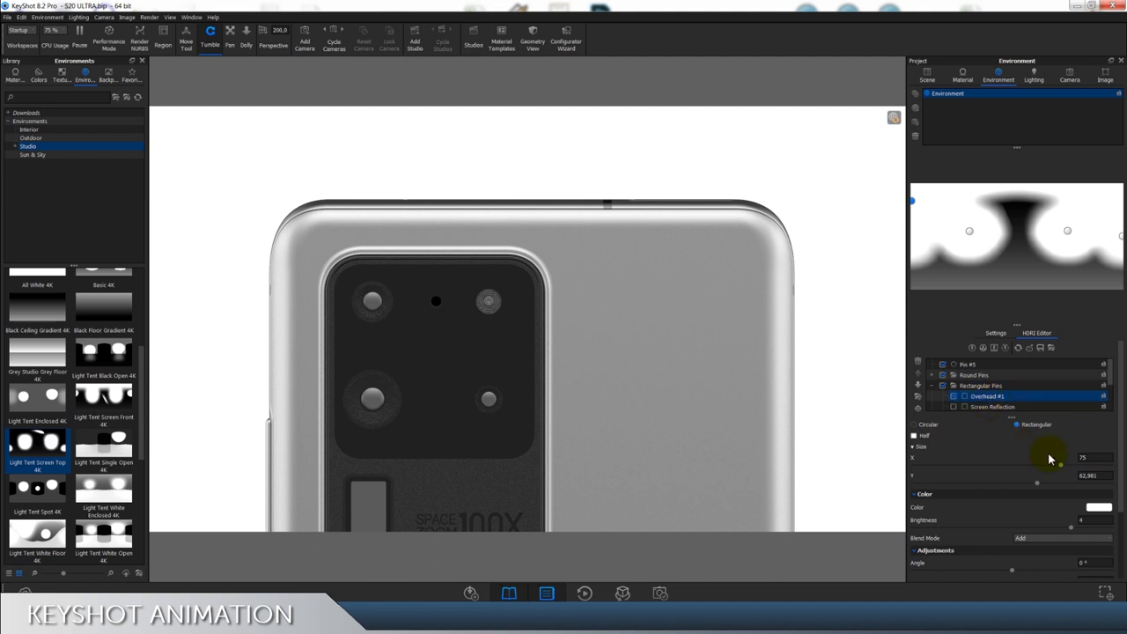
{"action": "left_click", "coordinate": [1104, 476]}
Step: Resize Overhead #1 to 100 × 60, keeping the Rectangular shape
{"action": "left_click", "coordinate": [1108, 457]}
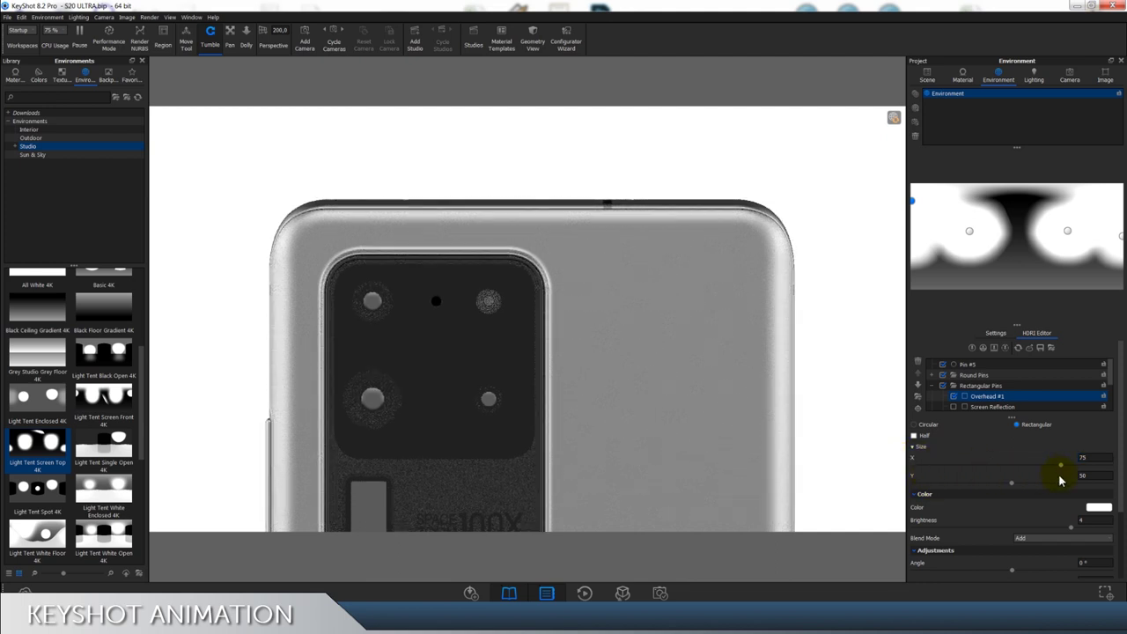
{"action": "left_click", "coordinate": [929, 426]}
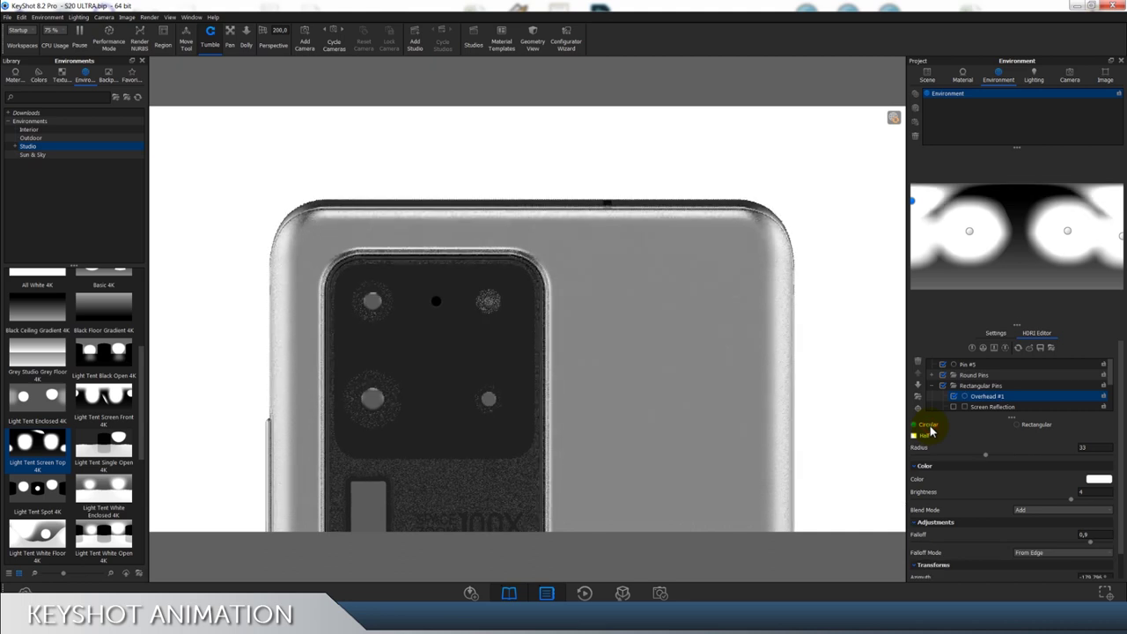
{"action": "left_click", "coordinate": [1024, 426]}
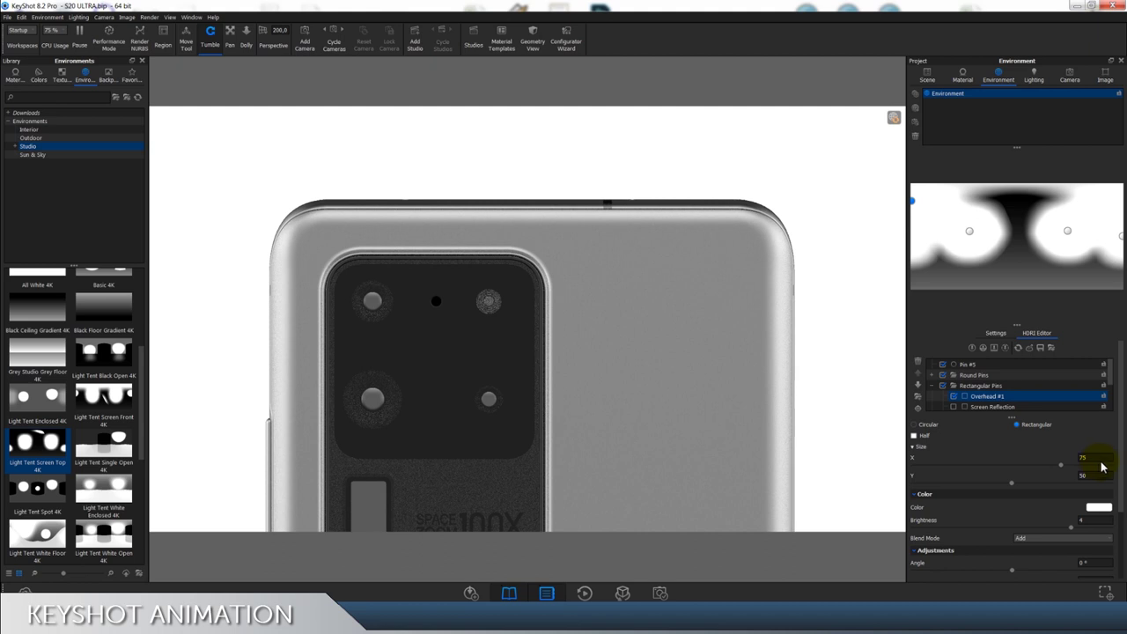
{"action": "type", "text": "100"}
{"action": "left_click", "coordinate": [1103, 475]}
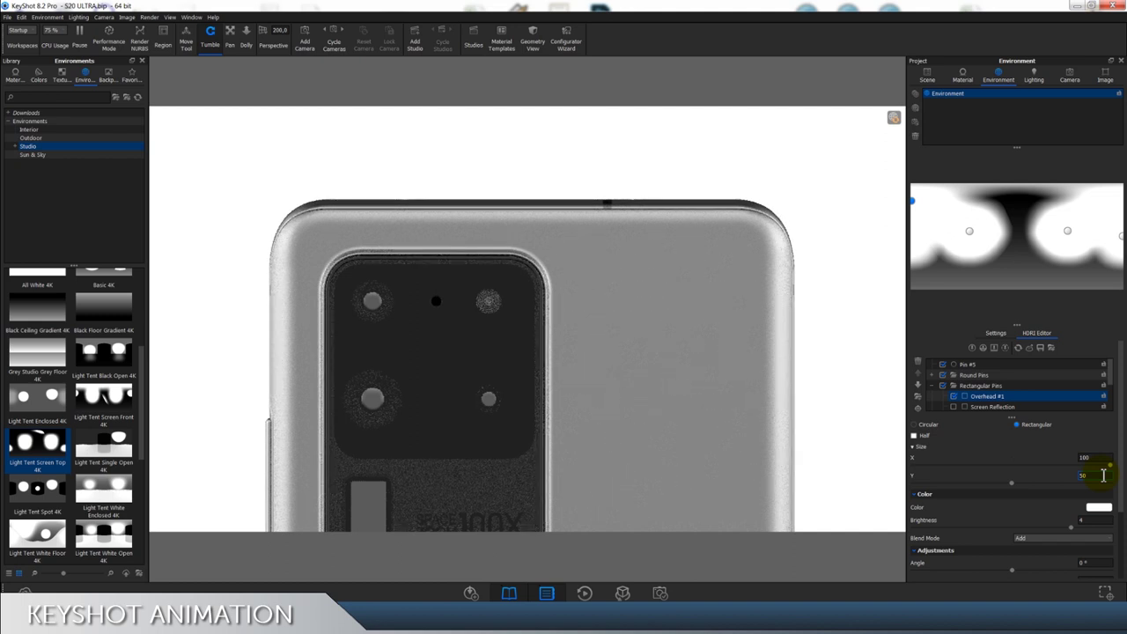
{"action": "type", "text": "60"}
{"action": "left_click", "coordinate": [1102, 460]}
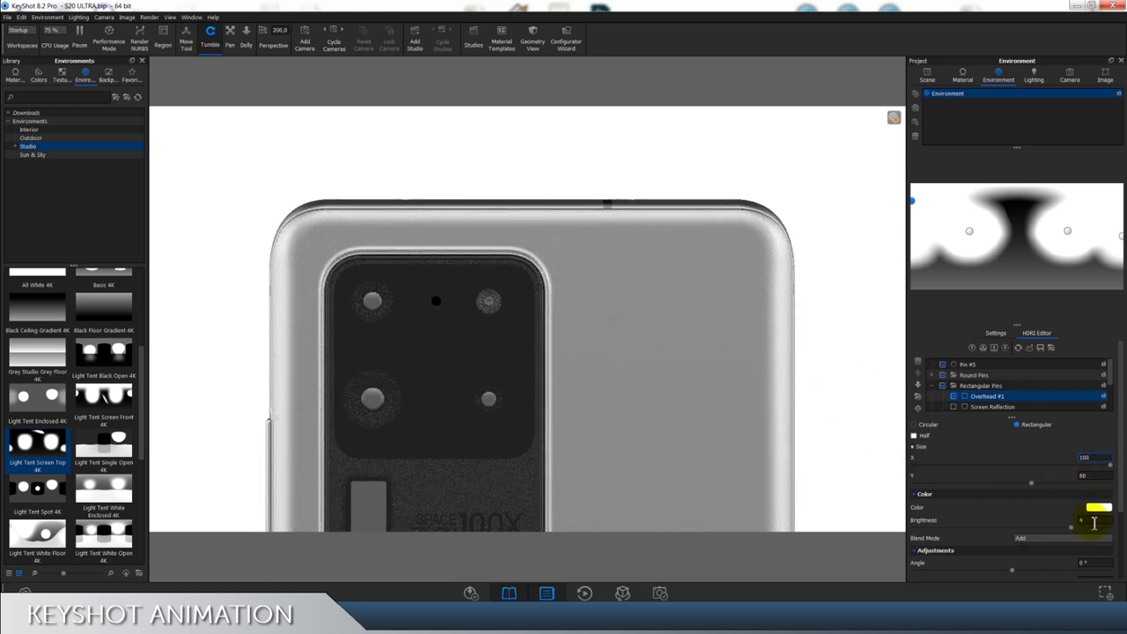
Step: Set Overhead #1's falloff to 1, leaving brightness at 4
{"action": "left_click", "coordinate": [1093, 523]}
{"action": "scroll", "coordinate": [1094, 523], "scroll_direction": "down", "scroll_amount": 2}
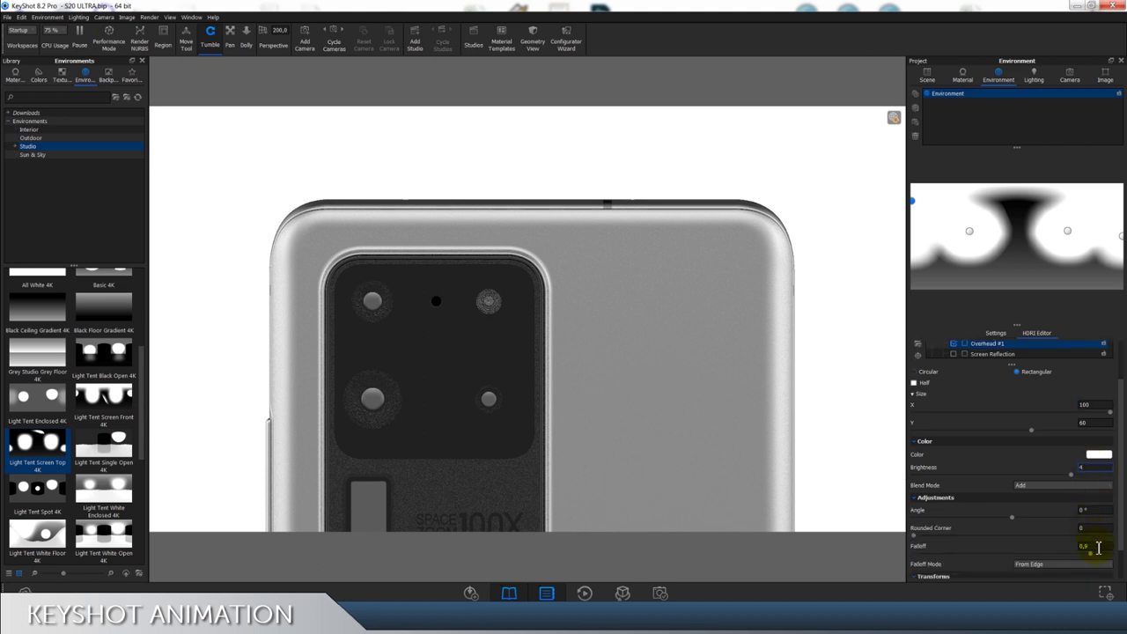
{"action": "left_click", "coordinate": [1098, 548]}
{"action": "type", "text": "1"}
{"action": "left_click", "coordinate": [1096, 529]}
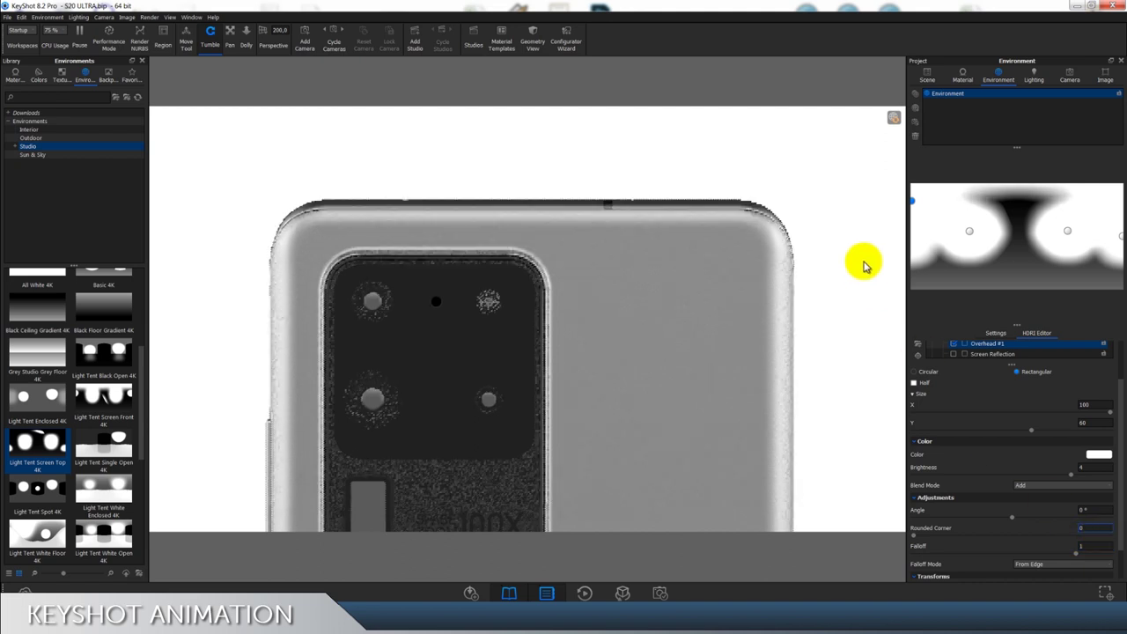
{"action": "left_click", "coordinate": [894, 118]}
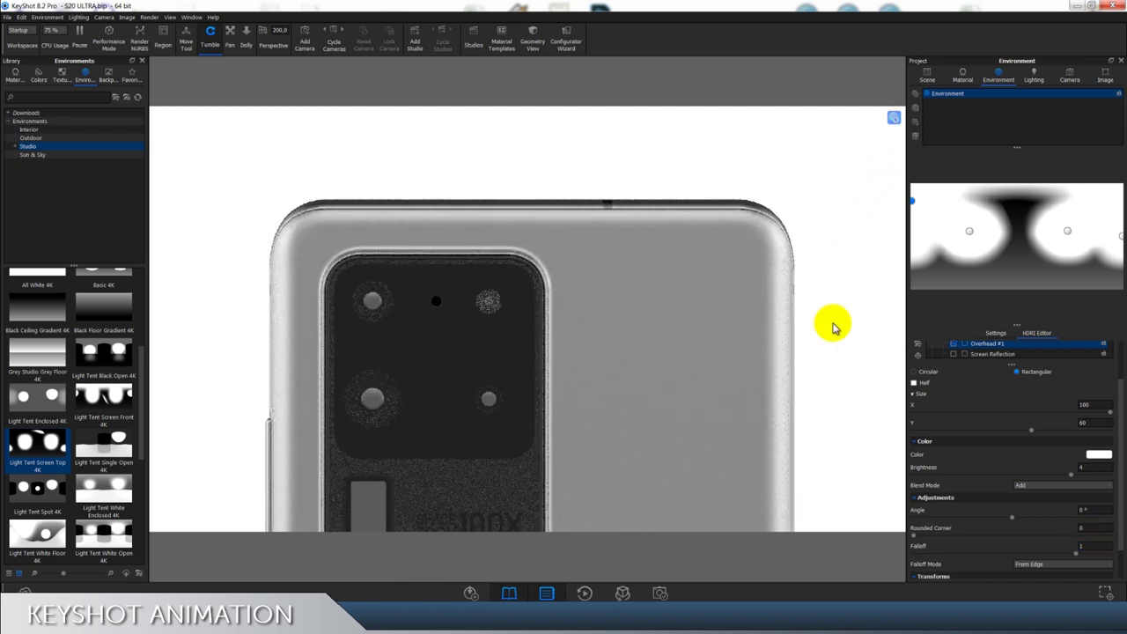
{"action": "left_click", "coordinate": [1070, 75]}
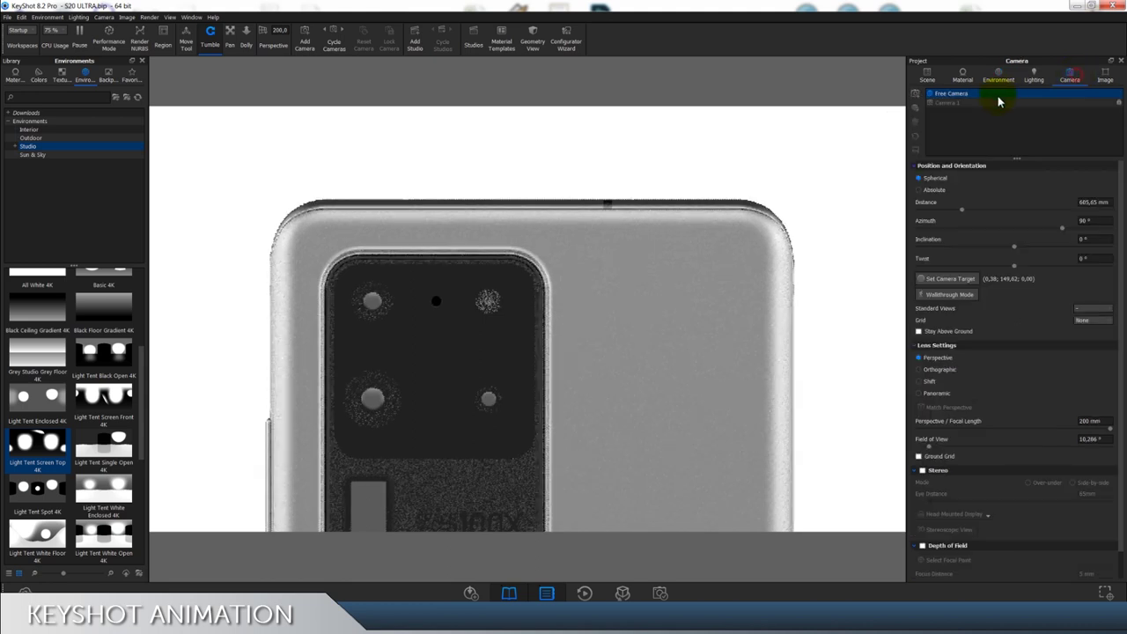
Step: Switch the render back to Camera 1 and select the Overhead #1 light
{"action": "left_click", "coordinate": [972, 103]}
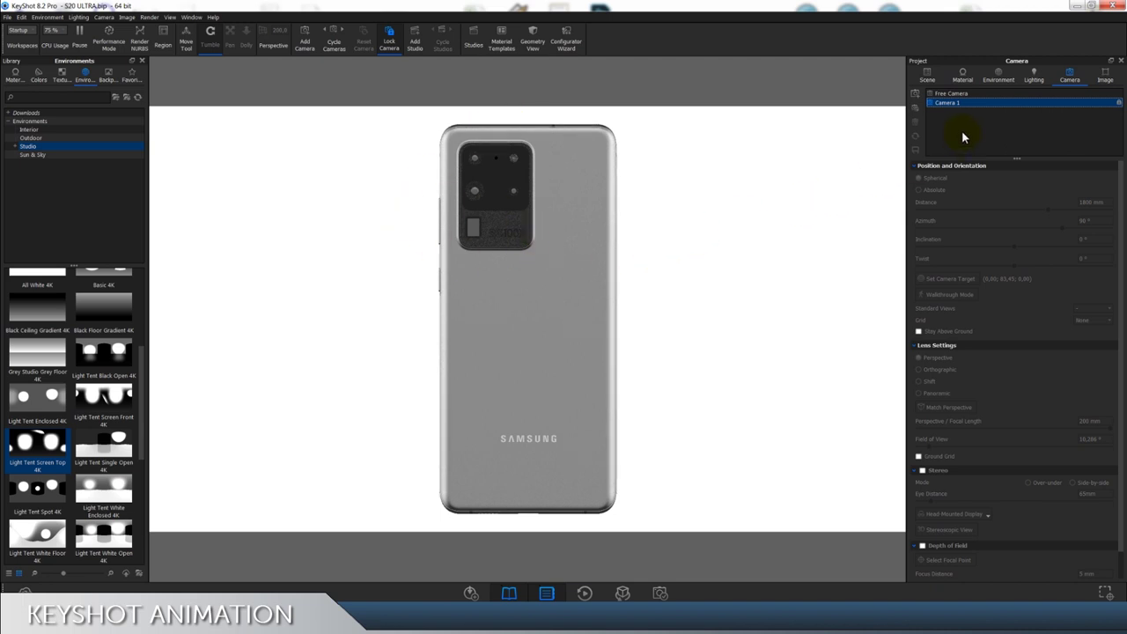
{"action": "left_click", "coordinate": [999, 80]}
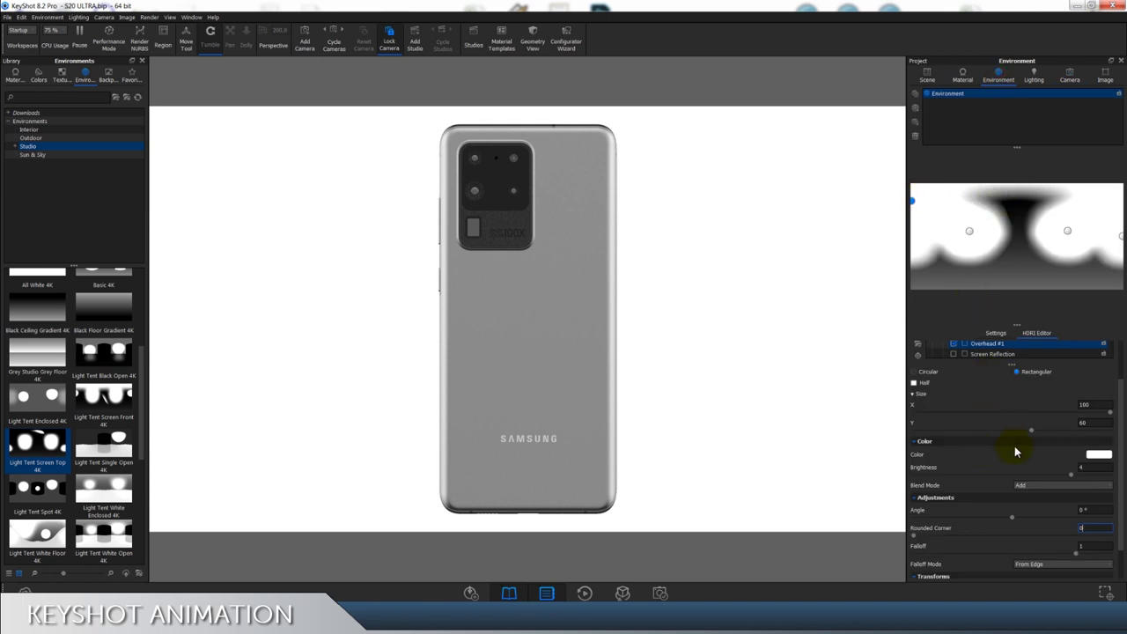
{"action": "scroll", "coordinate": [1009, 445], "scroll_direction": "up", "scroll_amount": 2}
{"action": "left_click", "coordinate": [985, 398]}
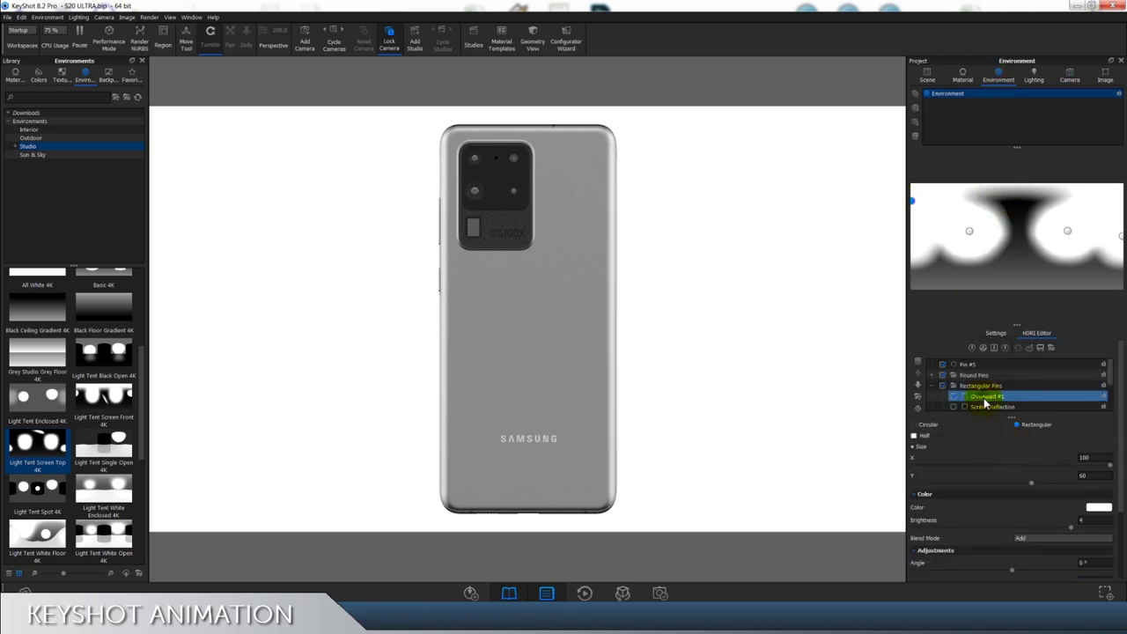
Step: Duplicate Overhead #1 as Overhead #2 and frame the phone's bottom edge at about 535 mm in Free Camera
{"action": "right_click", "coordinate": [983, 398]}
{"action": "left_click", "coordinate": [992, 412]}
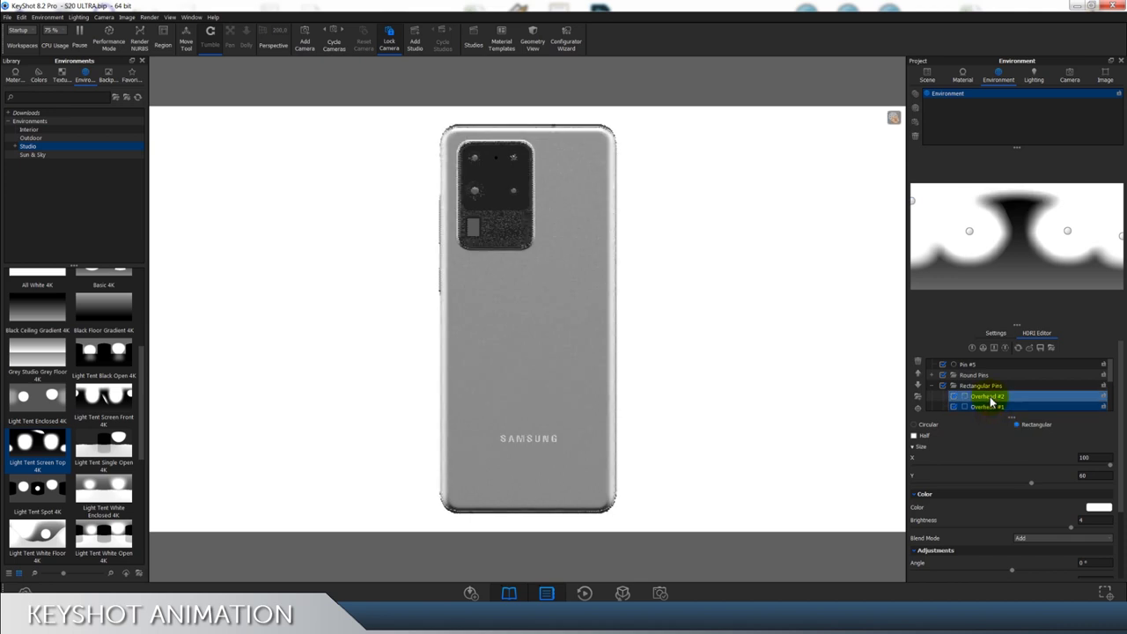
{"action": "left_click", "coordinate": [1070, 74]}
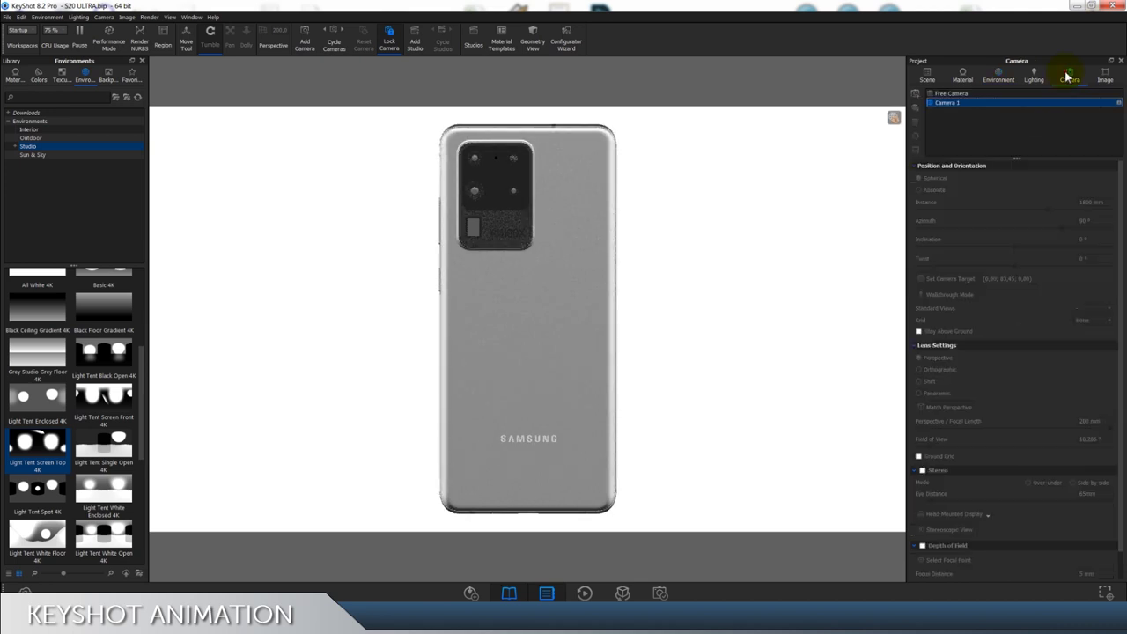
{"action": "left_click", "coordinate": [985, 94]}
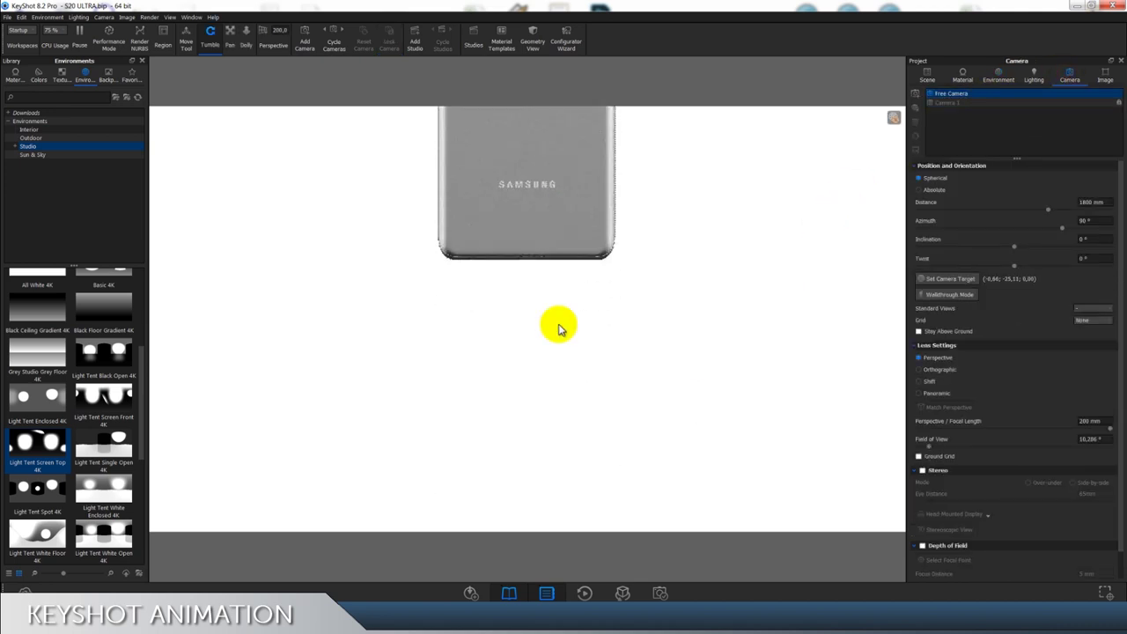
{"action": "scroll", "coordinate": [558, 329], "scroll_direction": "up", "scroll_amount": 10}
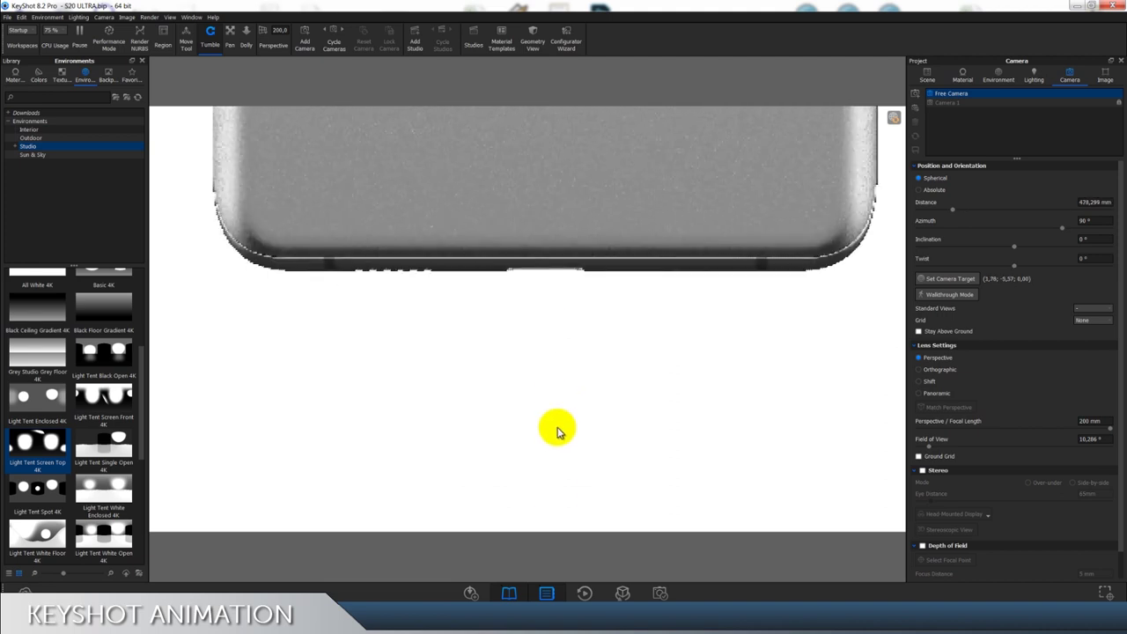
{"action": "middle_click_drag", "start_coordinate": [558, 431], "coordinate": [554, 490]}
{"action": "scroll", "coordinate": [660, 413], "scroll_direction": "down", "scroll_amount": 2}
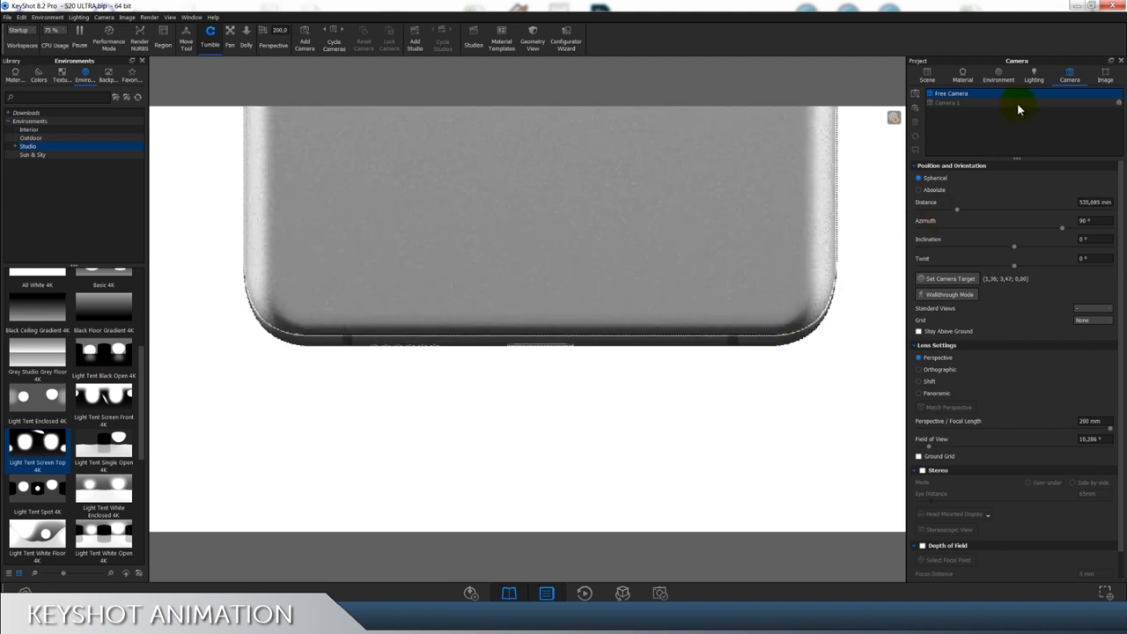
Step: Select Overhead #2 and start highlight placement on the model
{"action": "left_click", "coordinate": [999, 77]}
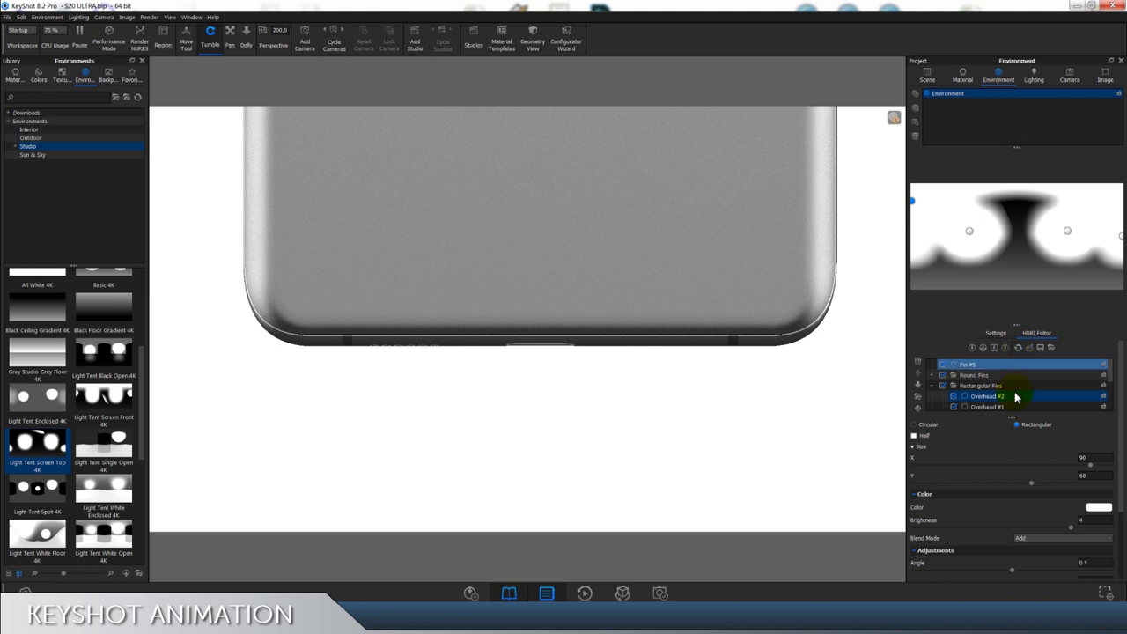
{"action": "left_click", "coordinate": [997, 395]}
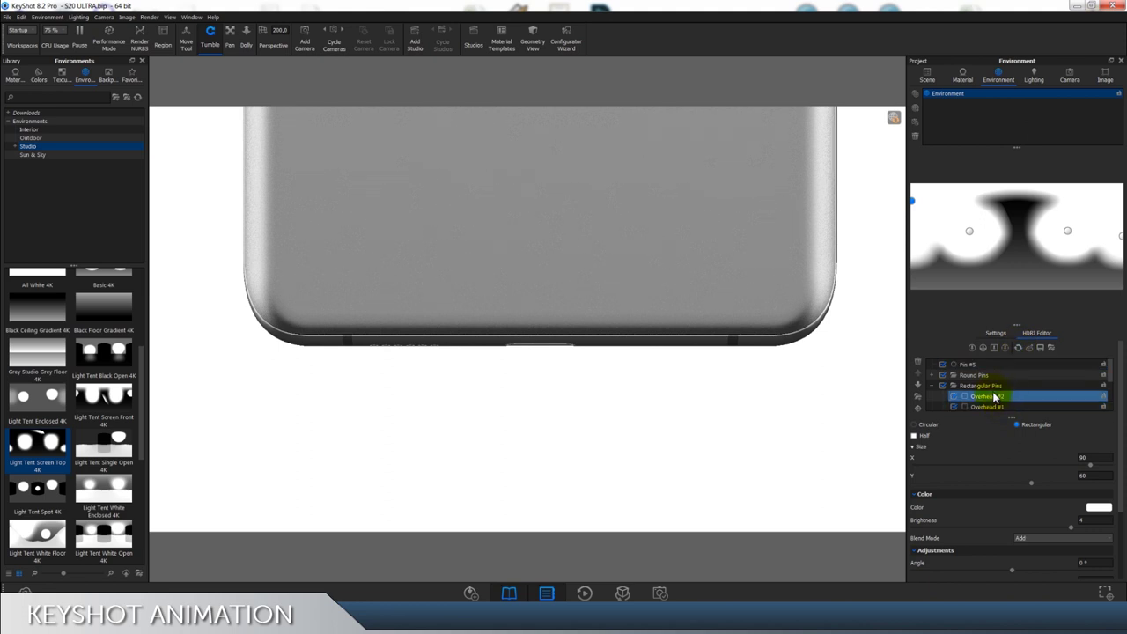
{"action": "left_click", "coordinate": [919, 411]}
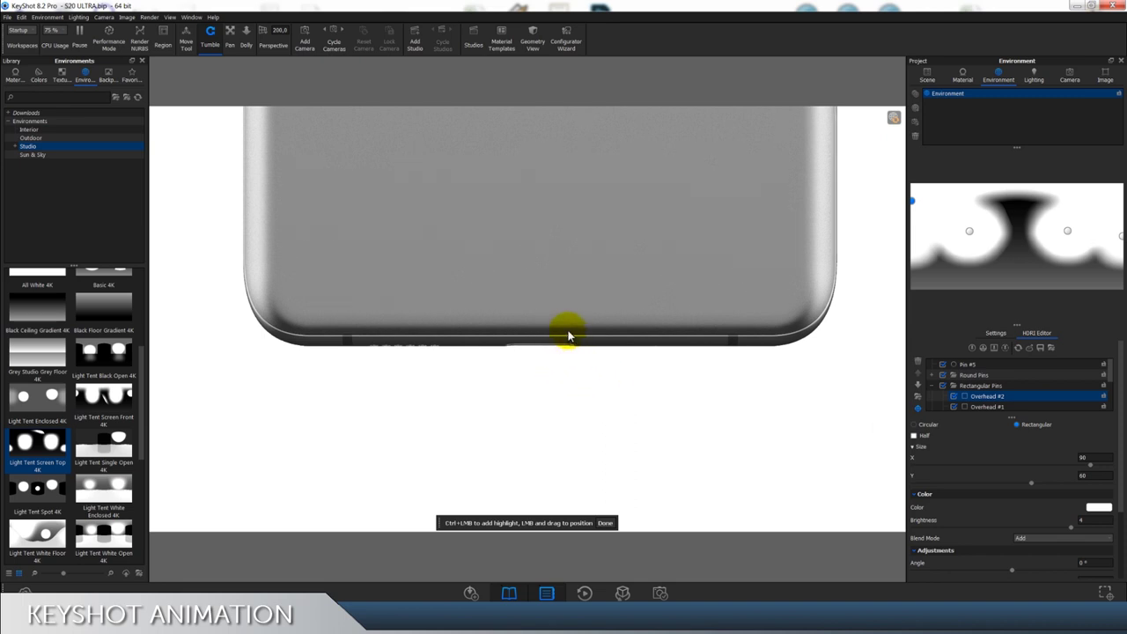
Step: Place the Overhead #2 highlight along the phone's bottom edge and select its pin
{"action": "left_click", "coordinate": [544, 334]}
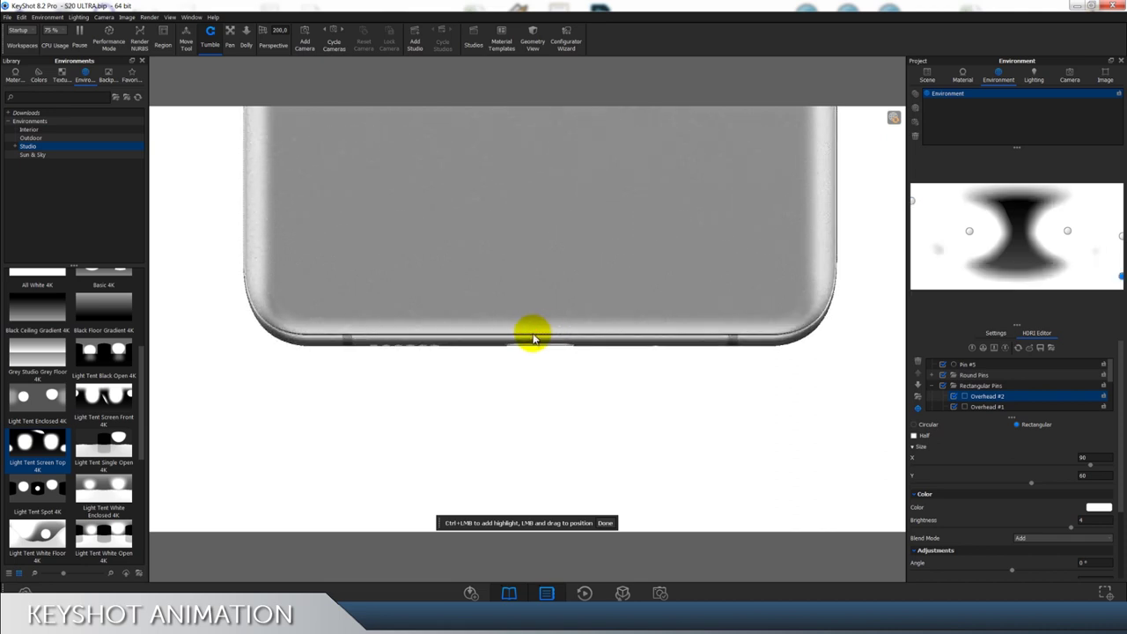
{"action": "left_click", "coordinate": [540, 332]}
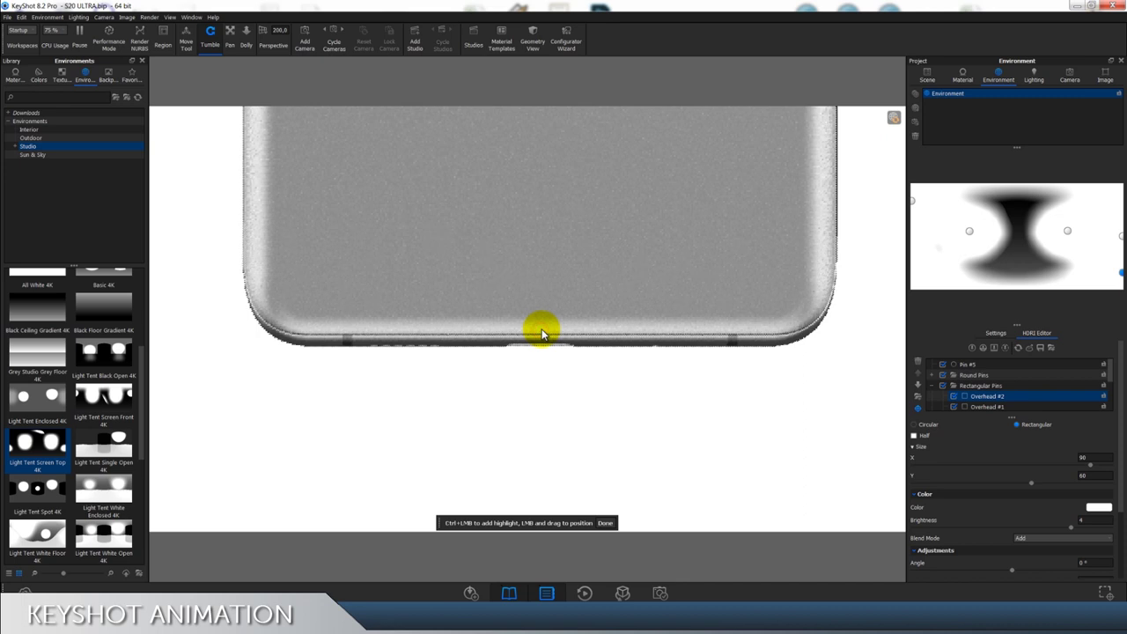
{"action": "left_click", "coordinate": [543, 333]}
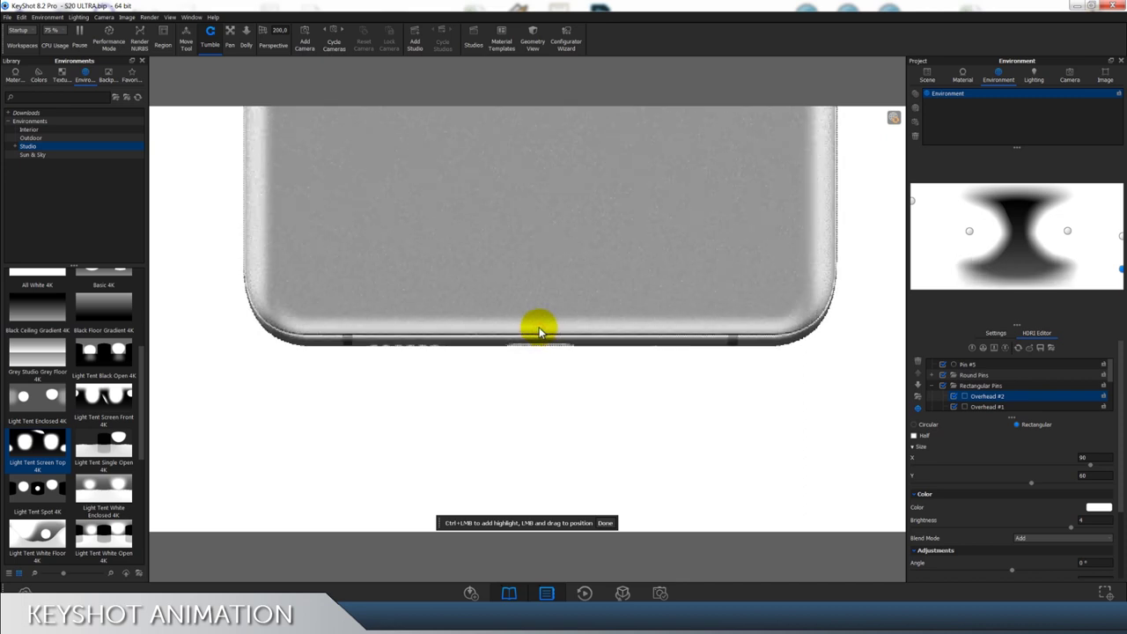
{"action": "left_click", "coordinate": [542, 332]}
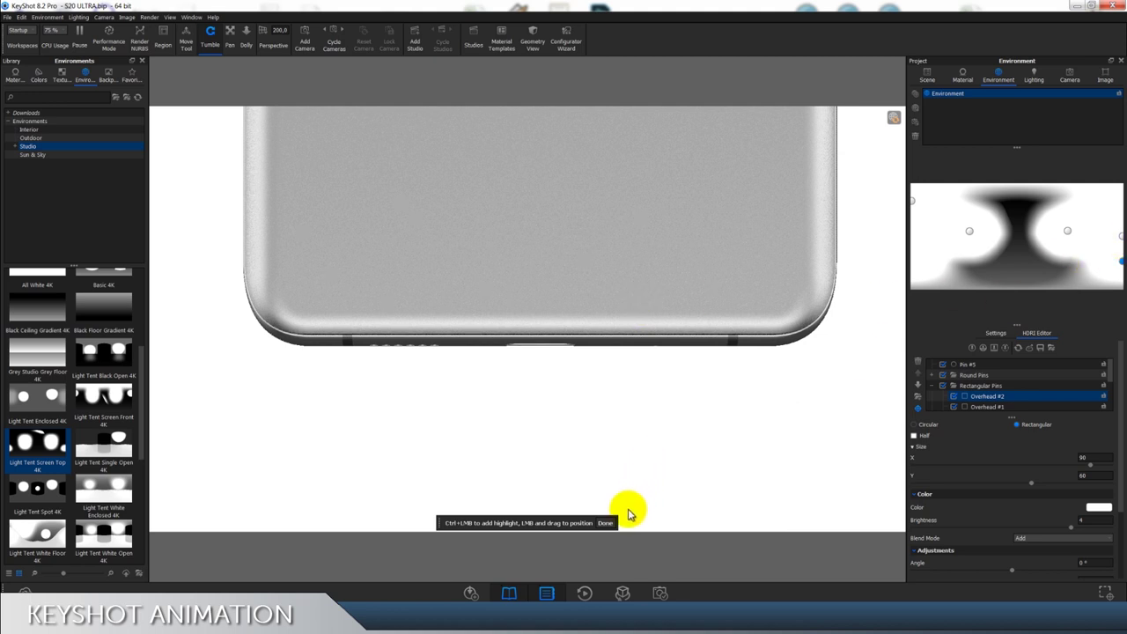
{"action": "left_click", "coordinate": [605, 523]}
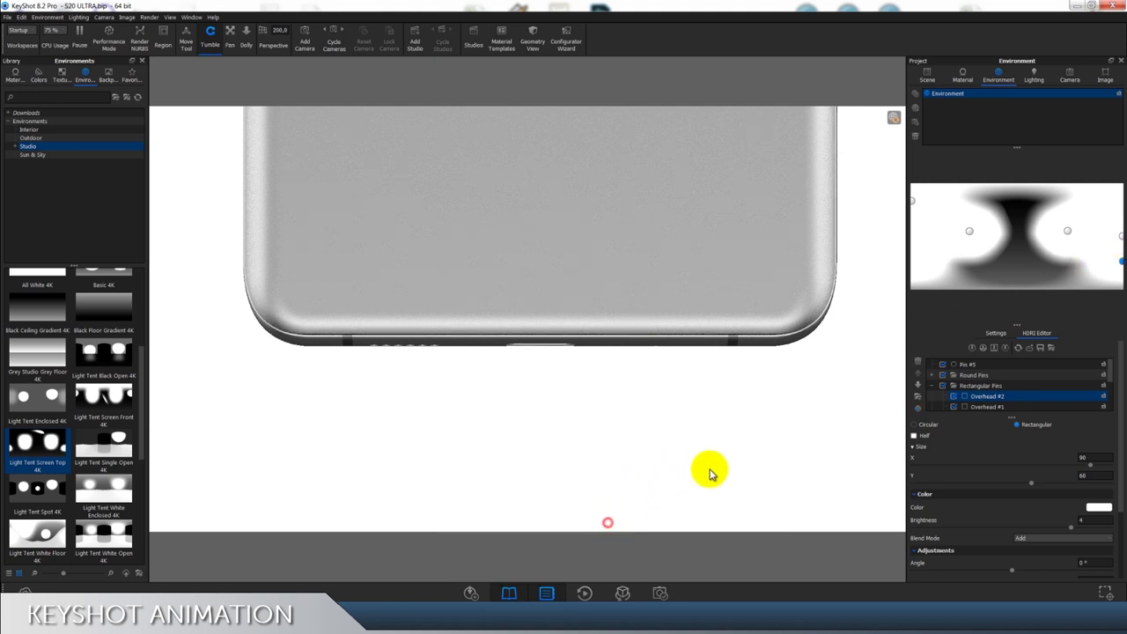
{"action": "left_click", "coordinate": [1118, 264]}
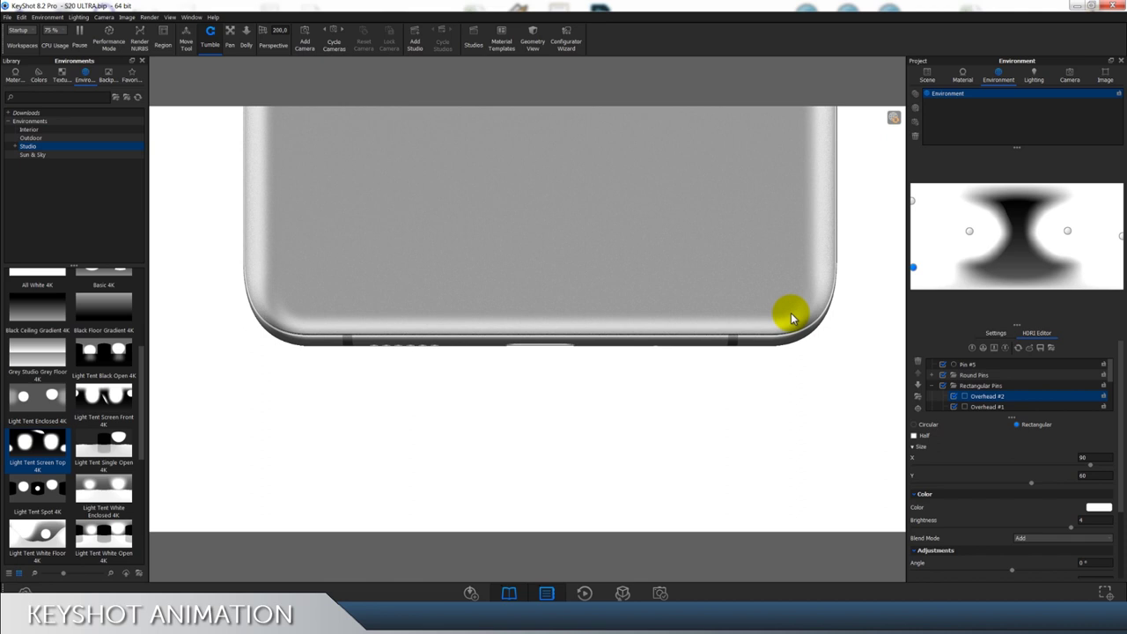
Step: Set Overhead #2's falloff to 0,5
{"action": "scroll", "coordinate": [1057, 530], "scroll_direction": "down", "scroll_amount": 3}
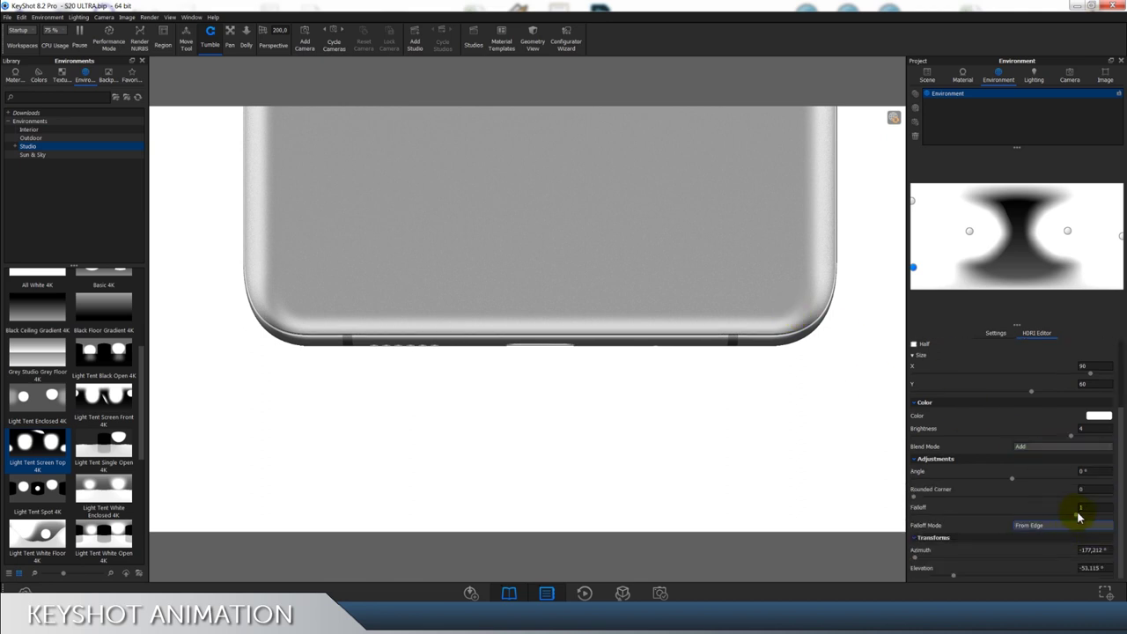
{"action": "left_click_drag", "start_coordinate": [1081, 519], "coordinate": [1004, 526]}
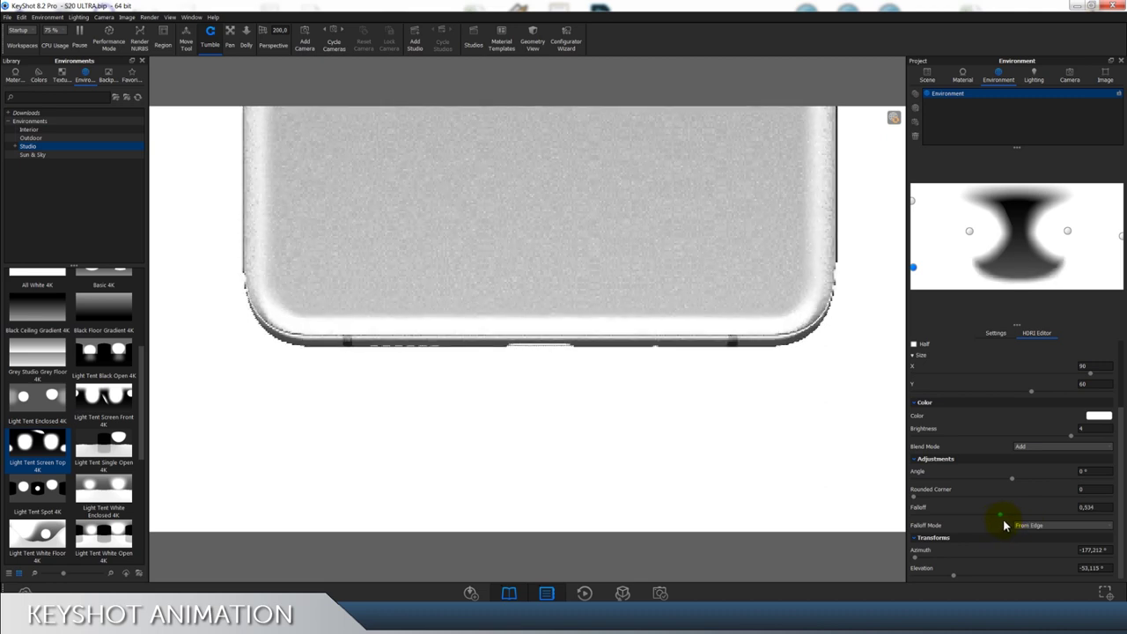
{"action": "type", "text": "0,5"}
{"action": "left_click", "coordinate": [1099, 489]}
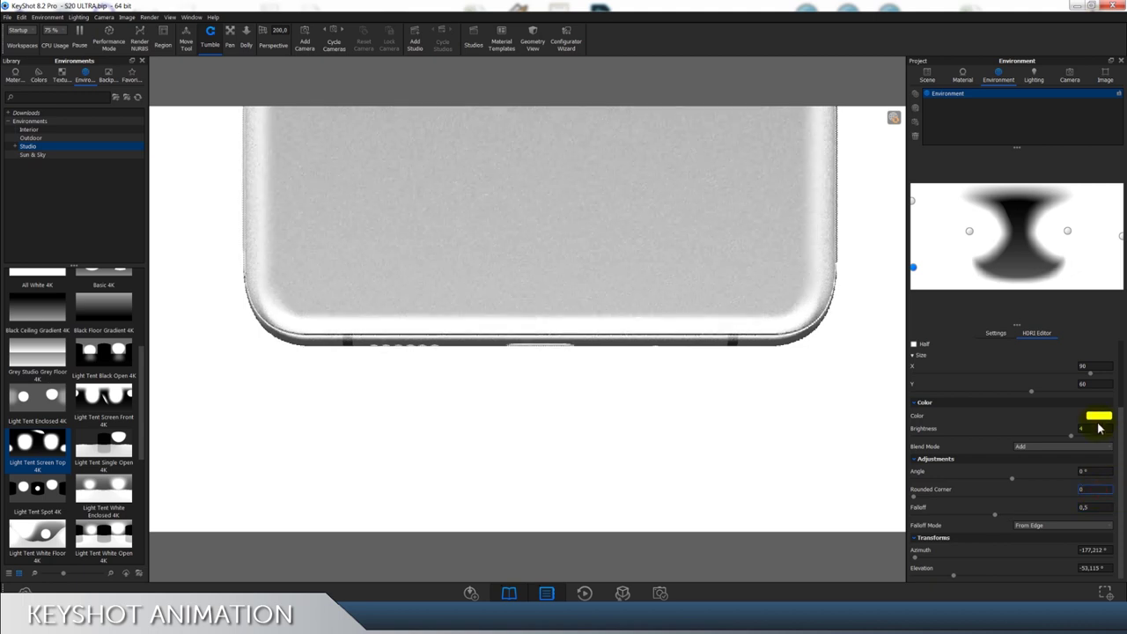
Step: Set Overhead #2's brightness to 2 and return the render to Camera 1
{"action": "left_click", "coordinate": [1091, 429]}
{"action": "left_click", "coordinate": [1099, 490]}
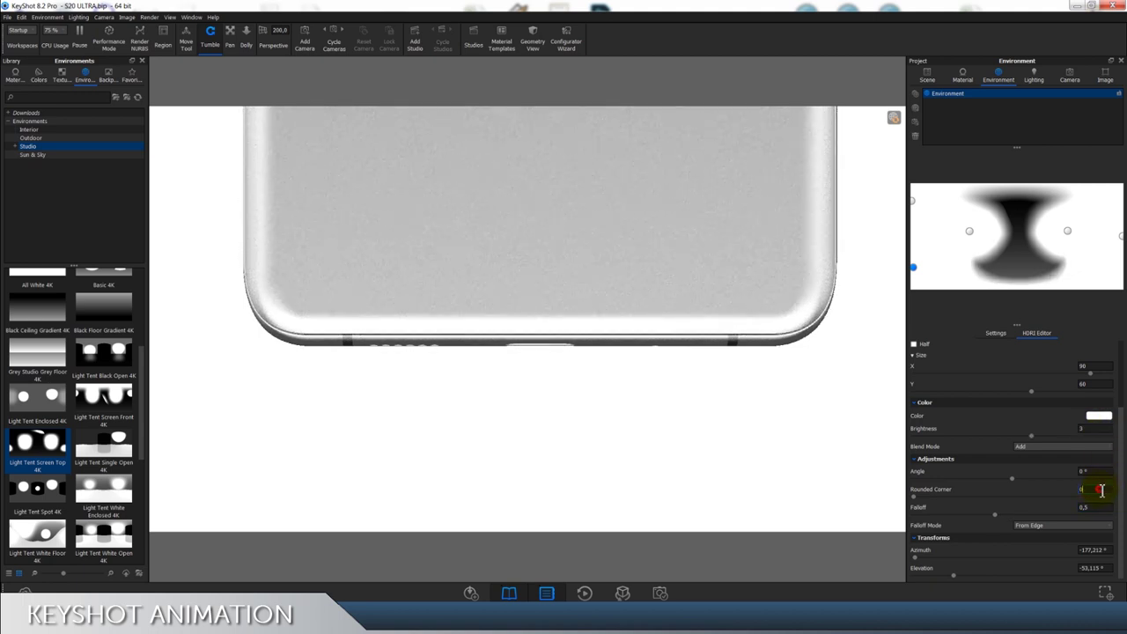
{"action": "left_click", "coordinate": [1094, 430]}
{"action": "type", "text": "2"}
{"action": "left_click", "coordinate": [1109, 489]}
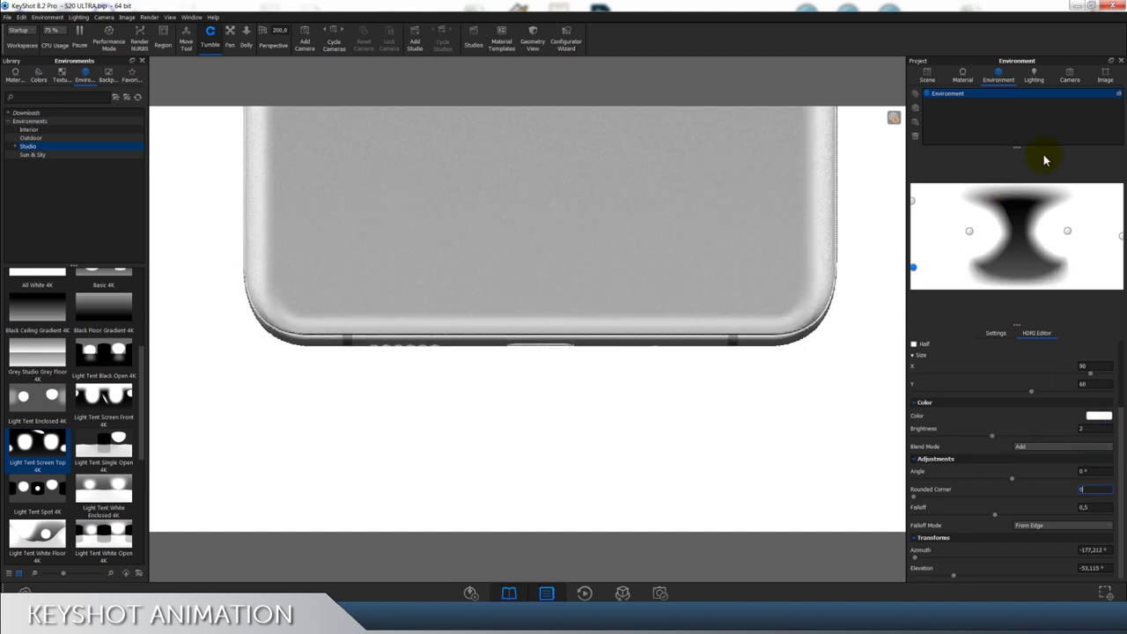
{"action": "left_click", "coordinate": [1069, 79]}
{"action": "left_click", "coordinate": [986, 102]}
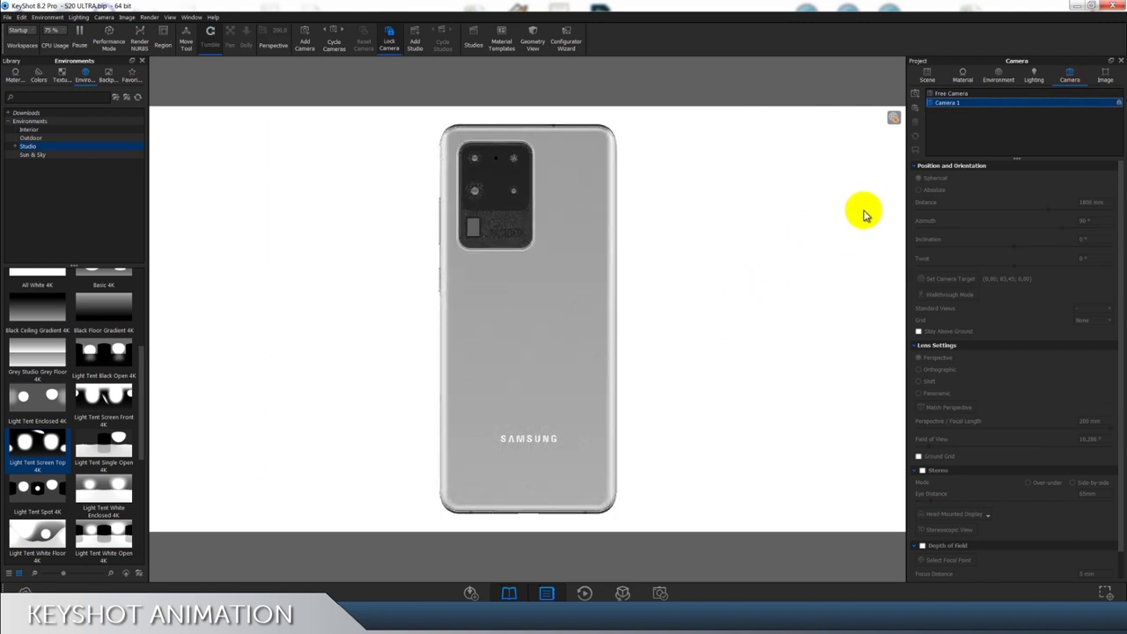
Step: Lower the Overhead #2 pin to -71,115° elevation at about -177° azimuth
{"action": "left_click", "coordinate": [999, 77]}
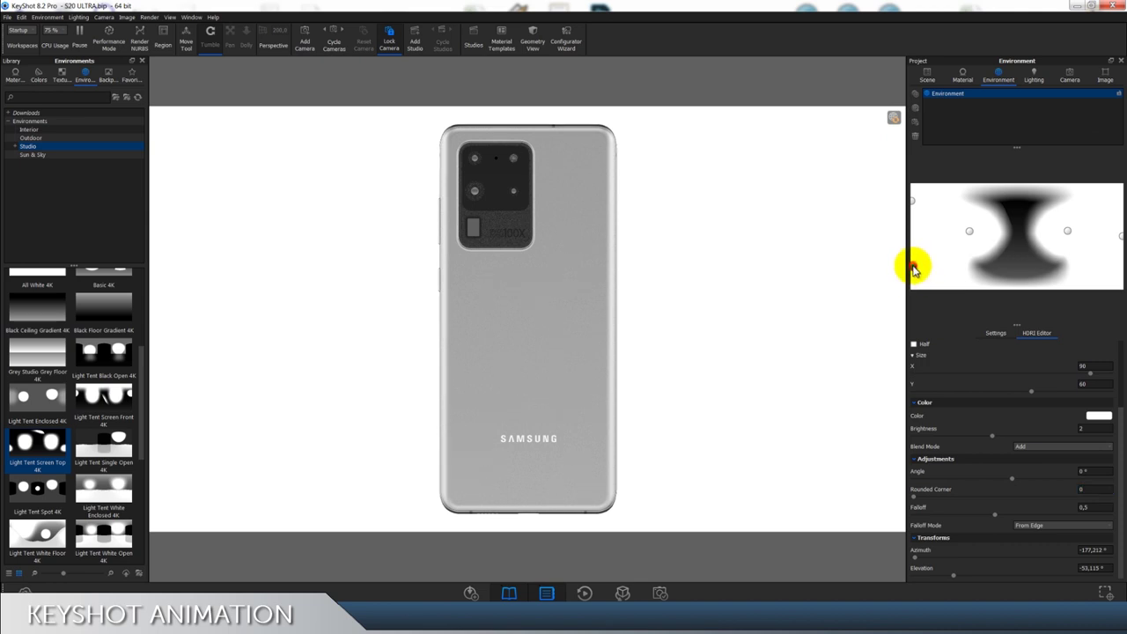
{"action": "mouse_move", "coordinate": [914, 269]}
{"action": "left_mouse_down"}
{"action": "mouse_move", "coordinate": [919, 260]}
{"action": "mouse_move", "coordinate": [914, 280]}
{"action": "left_mouse_up"}
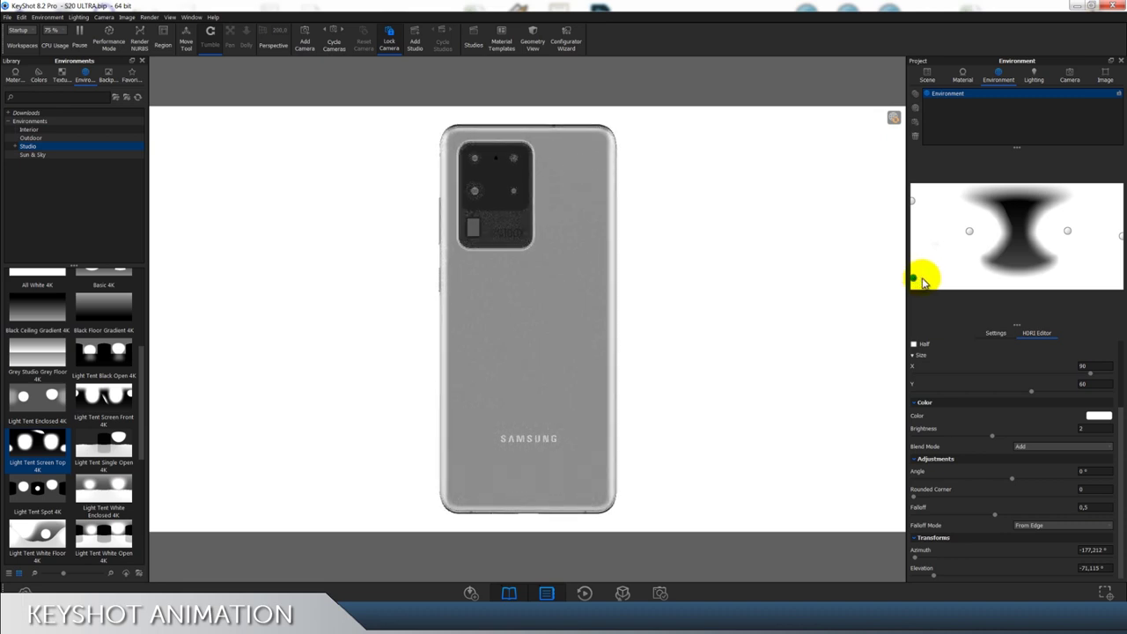
{"action": "left_click", "coordinate": [913, 201]}
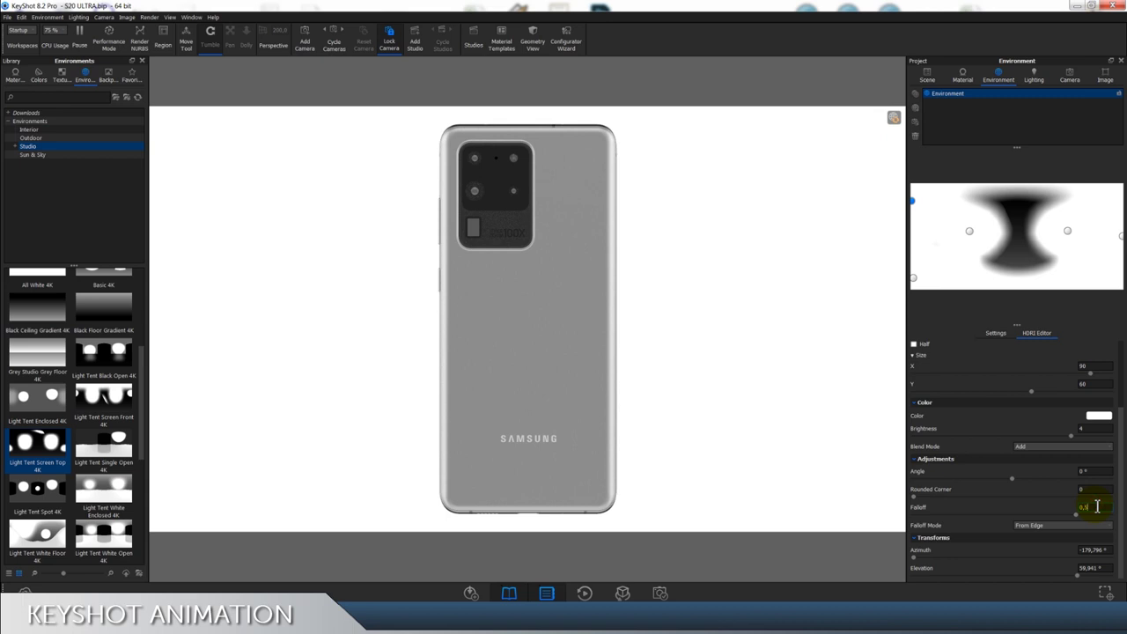
Step: Confirm the current light's falloff 0,5, then select the Pin #5 light
{"action": "left_click", "coordinate": [1095, 430]}
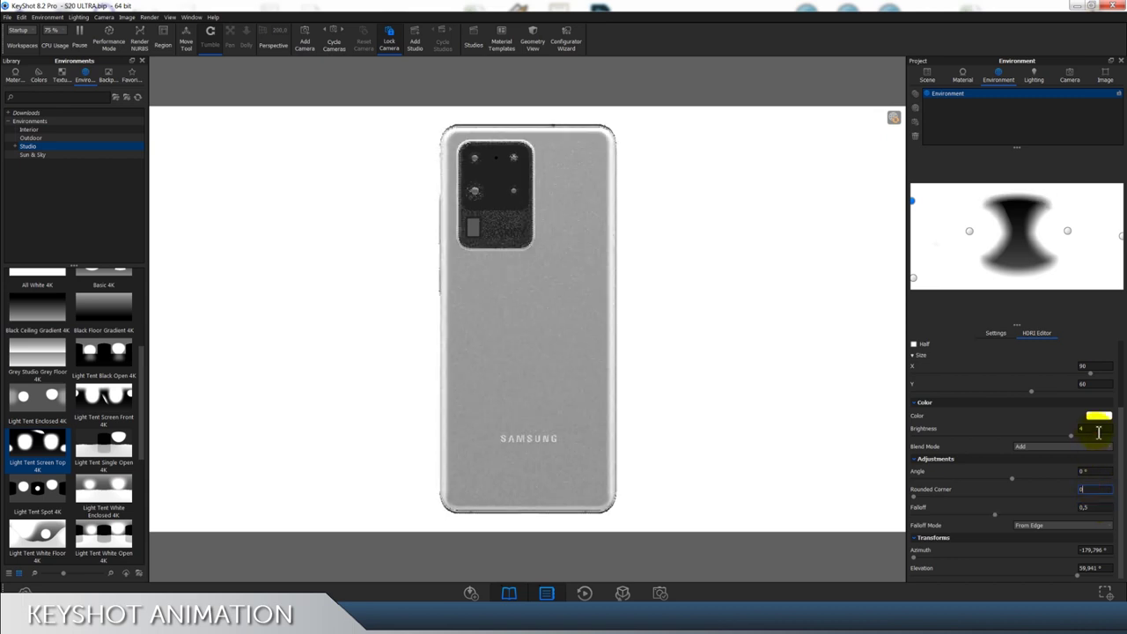
{"action": "left_click", "coordinate": [1095, 471]}
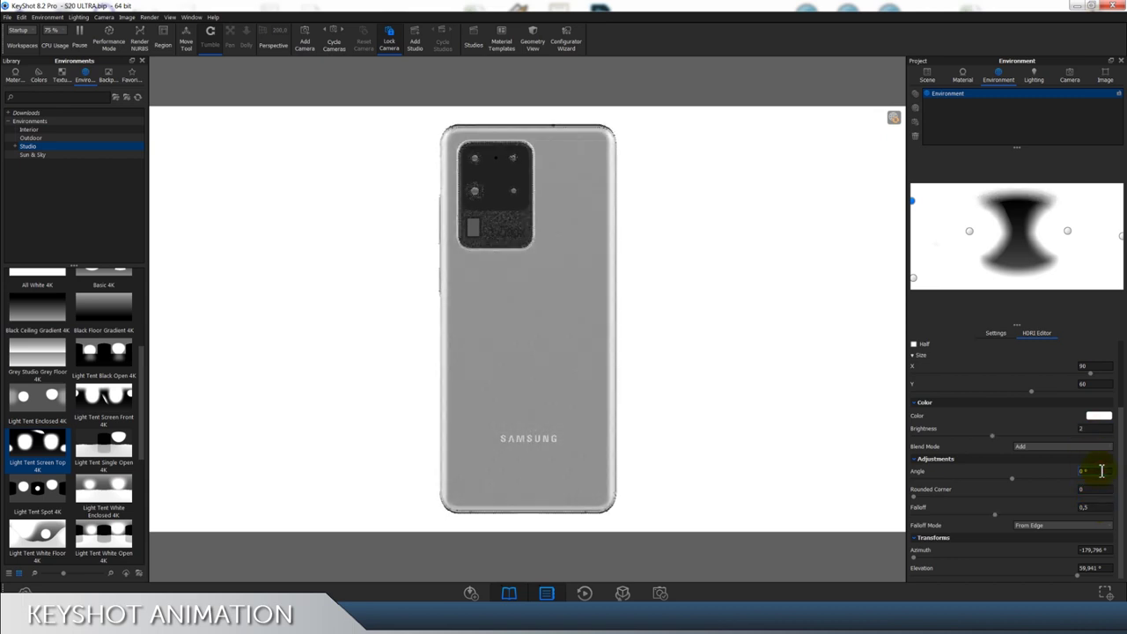
{"action": "left_click", "coordinate": [894, 119]}
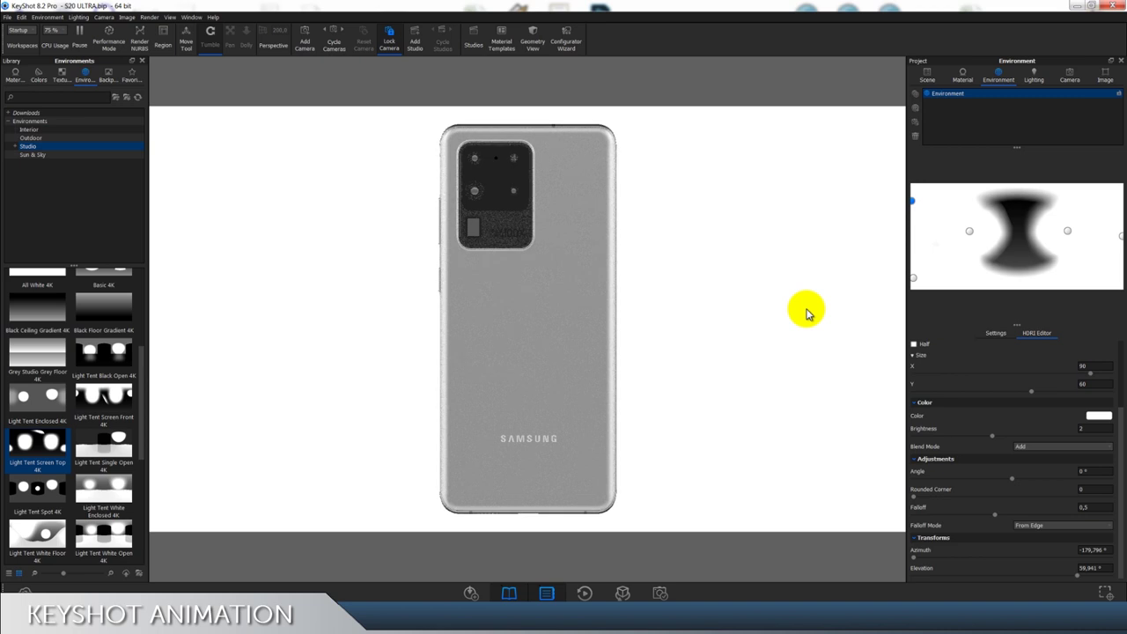
{"action": "scroll", "coordinate": [977, 476], "scroll_direction": "up", "scroll_amount": 2}
{"action": "left_click", "coordinate": [985, 385]}
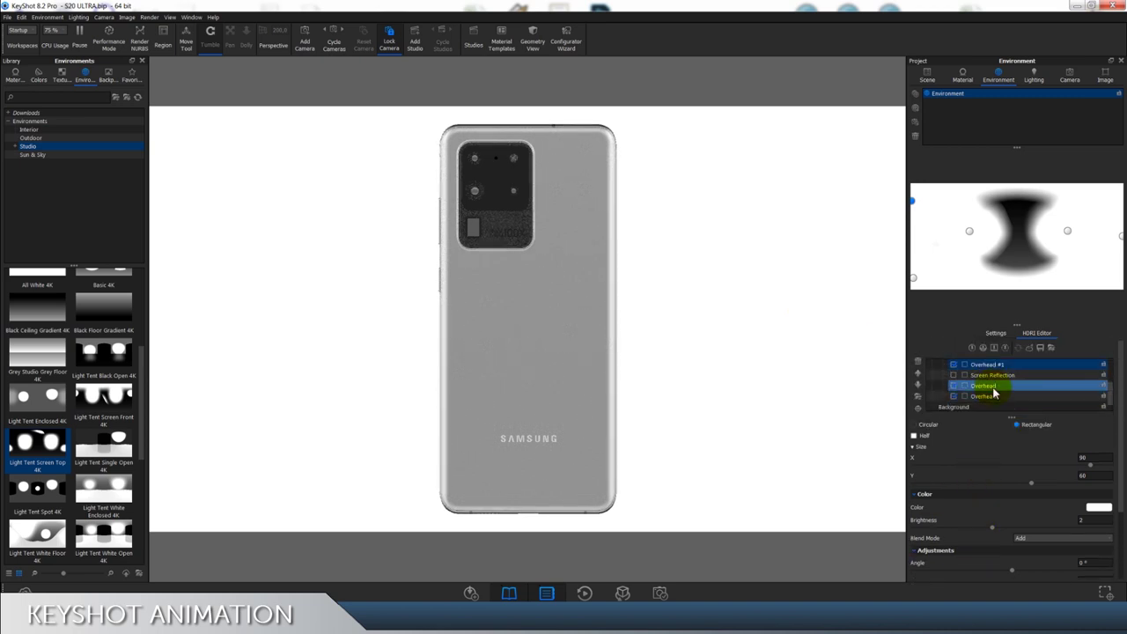
{"action": "left_click", "coordinate": [1053, 398]}
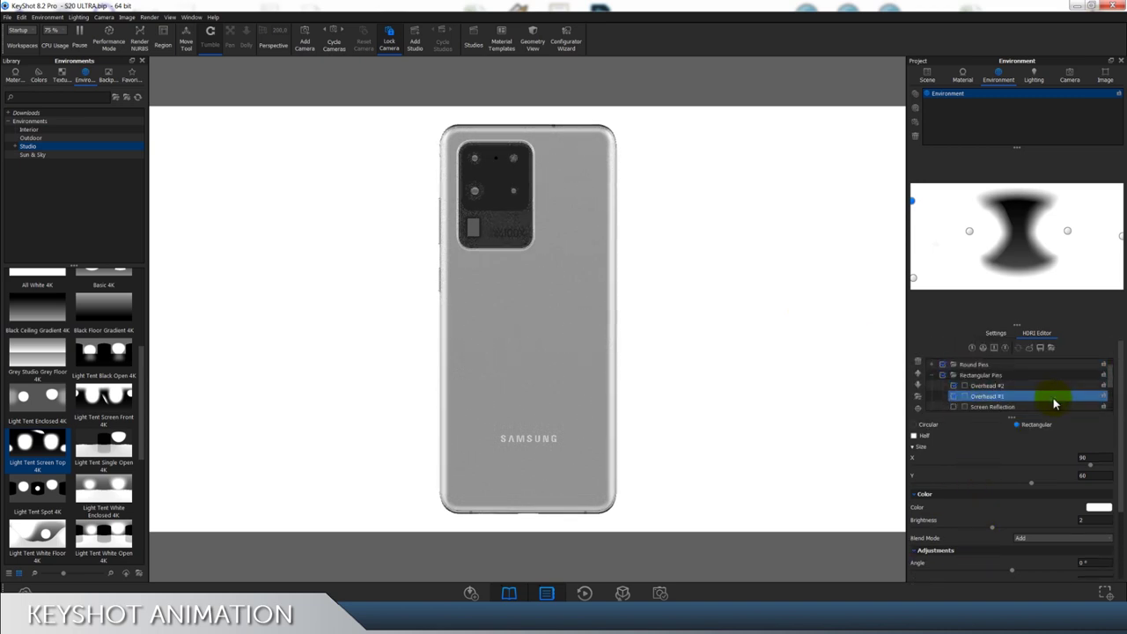
{"action": "scroll", "coordinate": [1053, 397], "scroll_direction": "up", "scroll_amount": 2}
{"action": "left_click", "coordinate": [973, 365]}
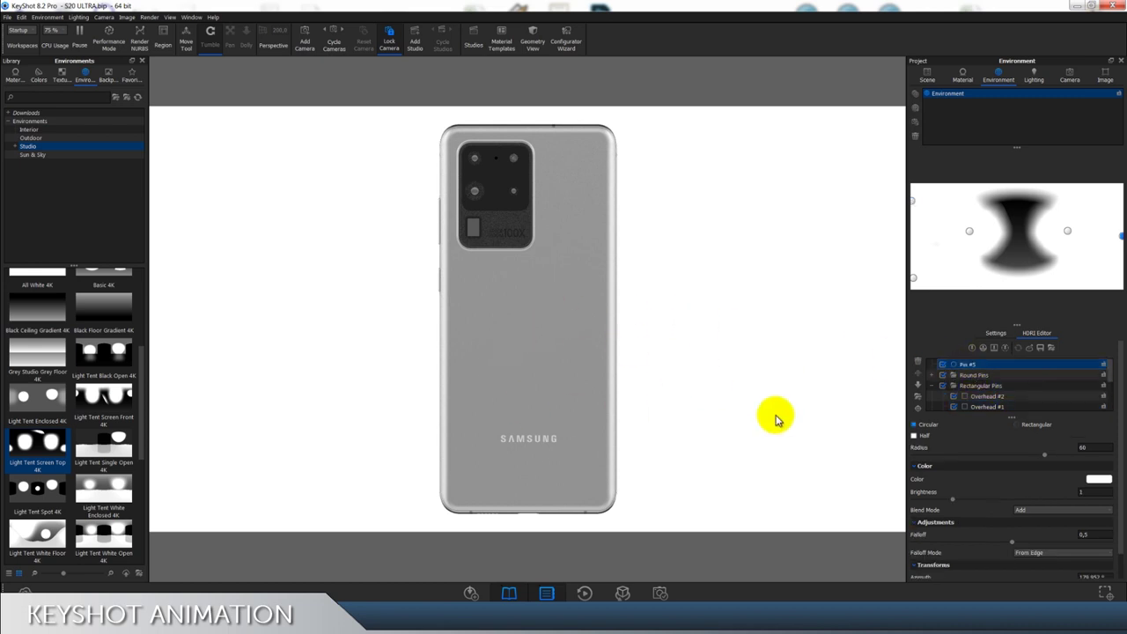
Step: Lower Pin #5's brightness from 1 to 0,6
{"action": "scroll", "coordinate": [1037, 464], "scroll_direction": "down", "scroll_amount": 1}
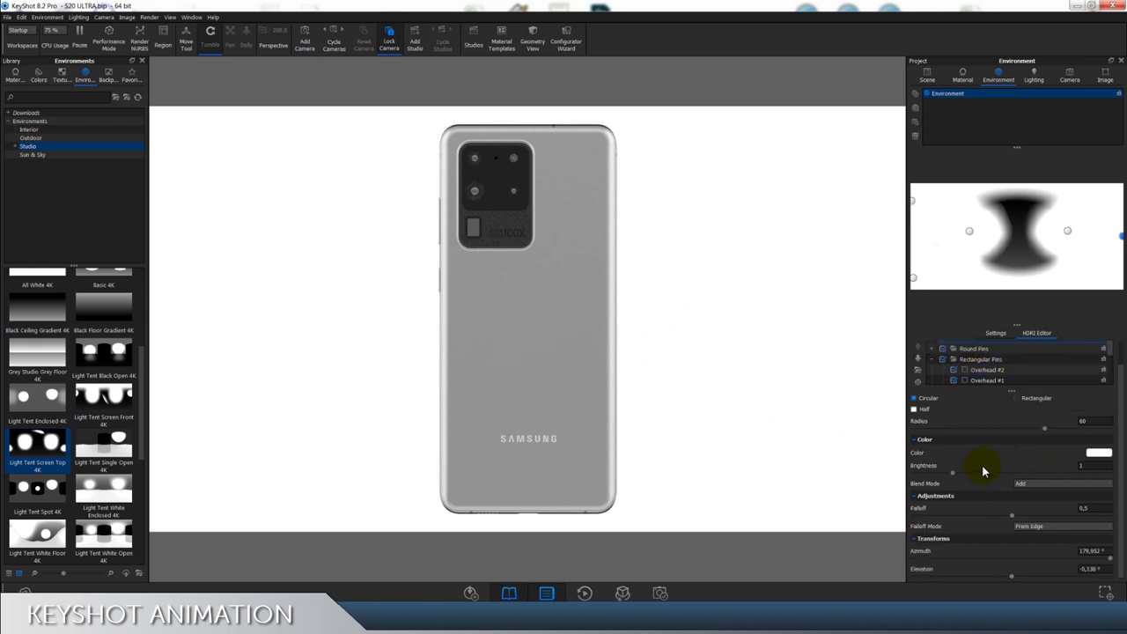
{"action": "left_click_drag", "start_coordinate": [952, 476], "coordinate": [944, 480]}
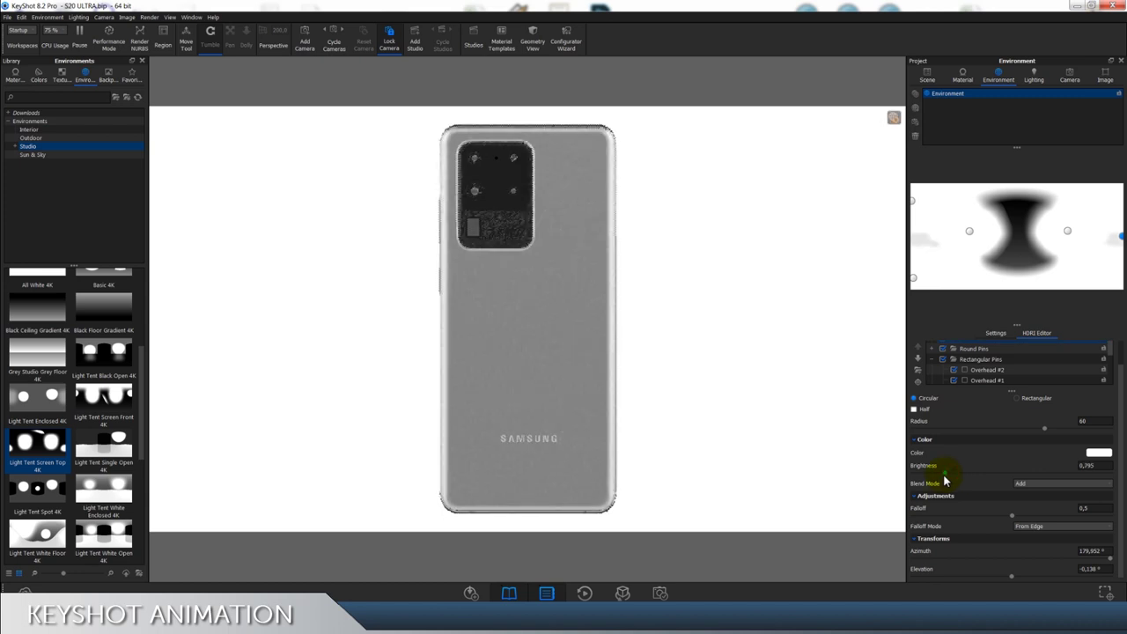
{"action": "left_click_drag", "start_coordinate": [944, 480], "coordinate": [937, 484]}
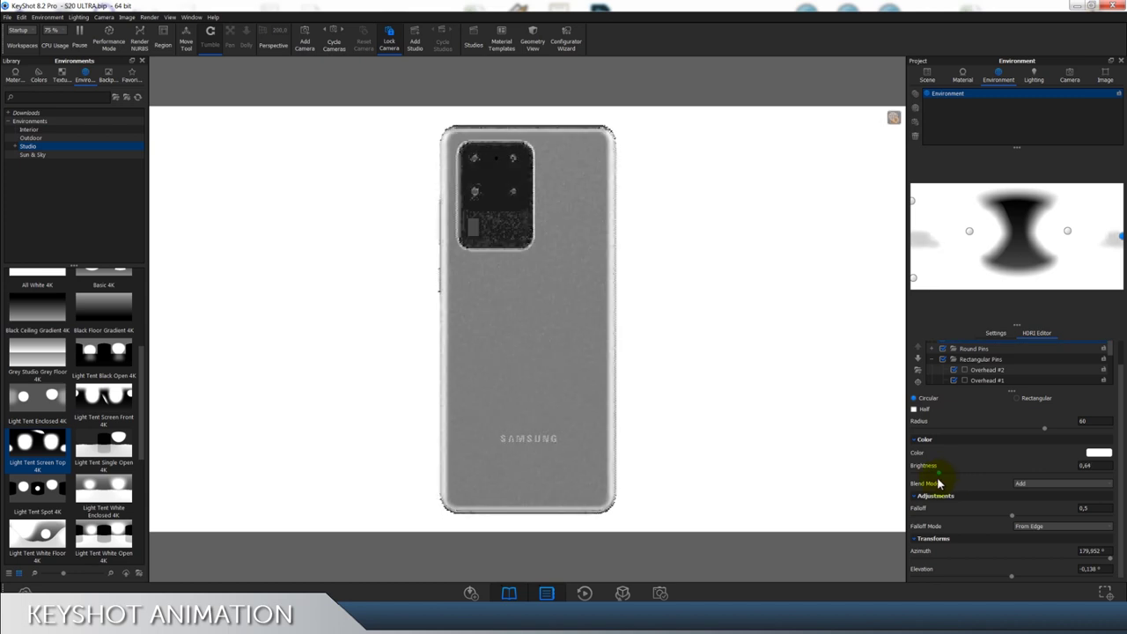
{"action": "left_click", "coordinate": [1106, 467]}
{"action": "type", "text": "0,6"}
{"action": "left_click", "coordinate": [1101, 509]}
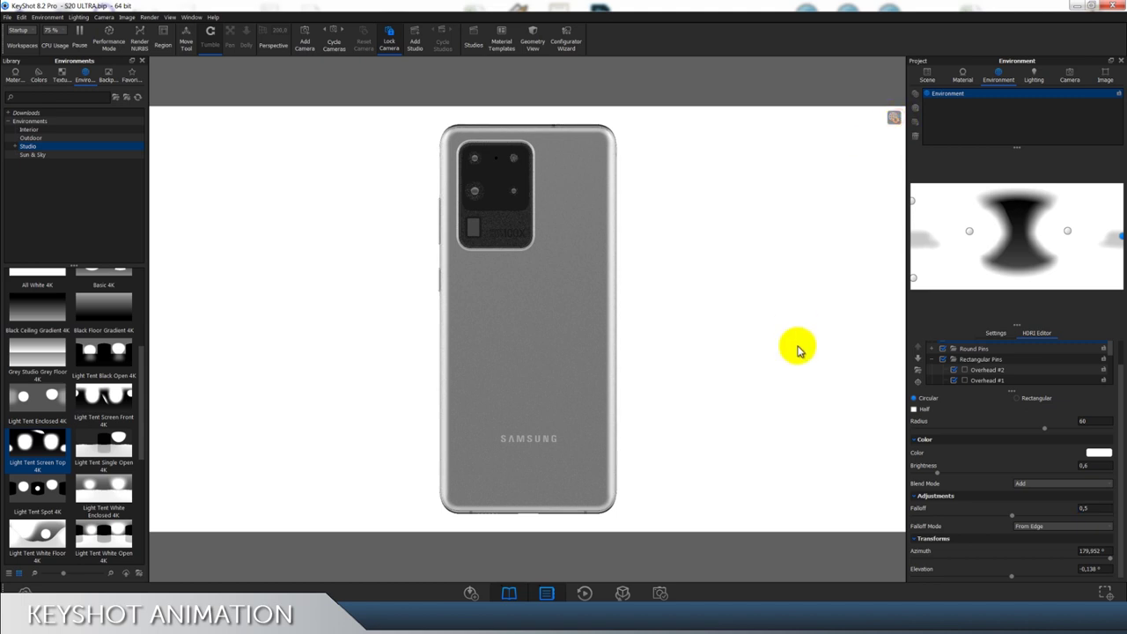
{"action": "left_click", "coordinate": [1068, 77]}
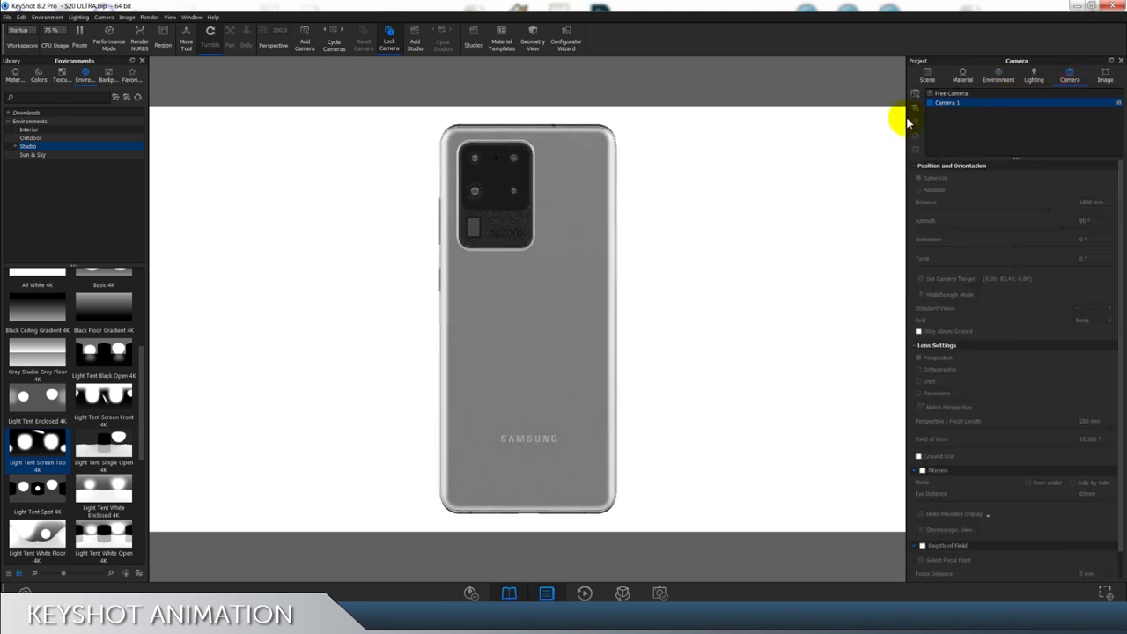
Step: Use the Animation Wizard to spin SAMSUNG 20 ULTRA 360° on its original local Y axis
{"action": "left_click", "coordinate": [583, 591]}
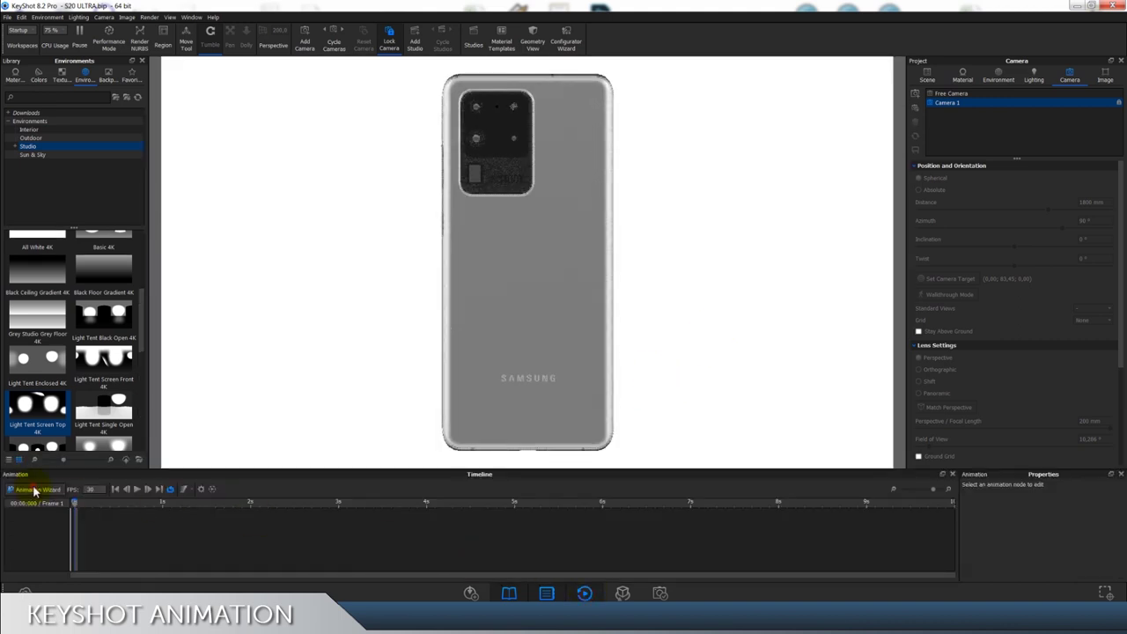
{"action": "left_click", "coordinate": [33, 490]}
{"action": "left_click", "coordinate": [525, 259]}
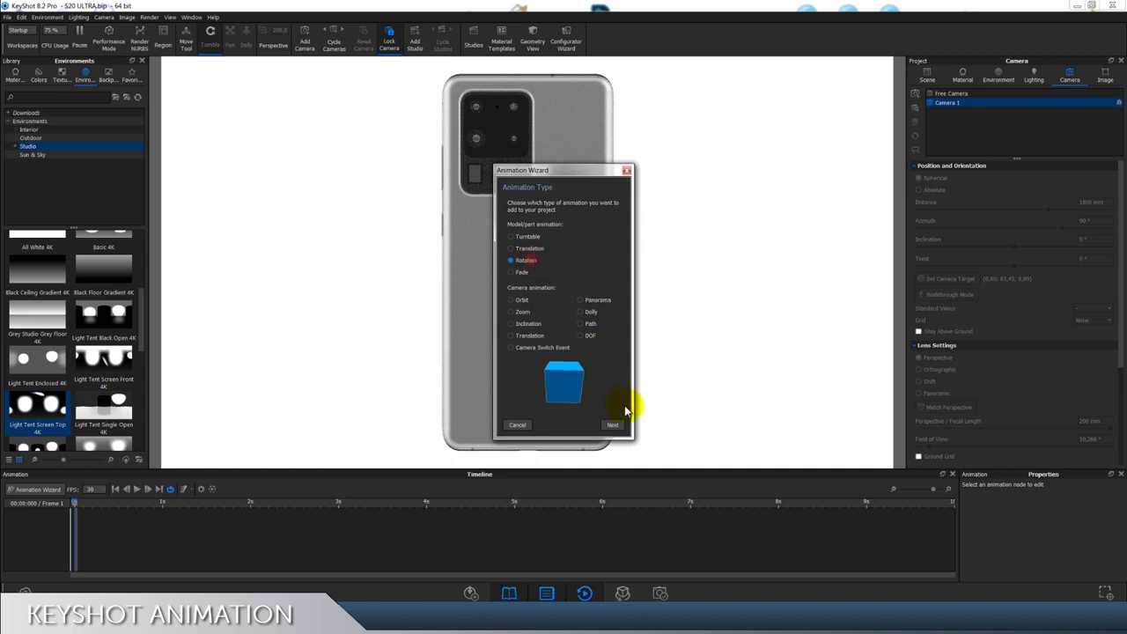
{"action": "left_click", "coordinate": [611, 426]}
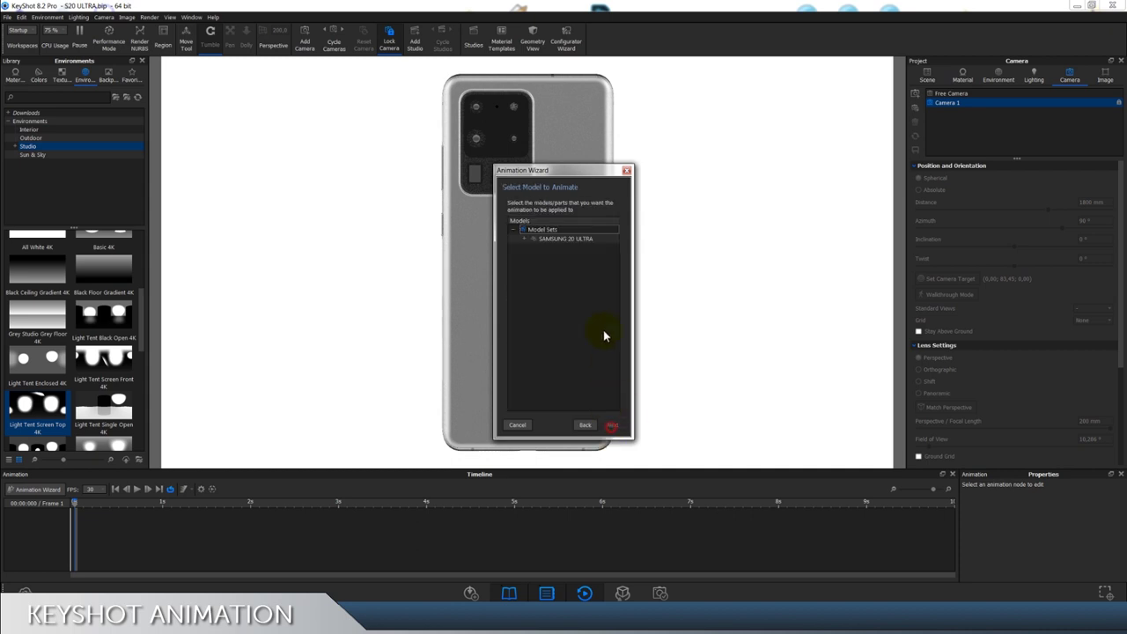
{"action": "left_click", "coordinate": [612, 424]}
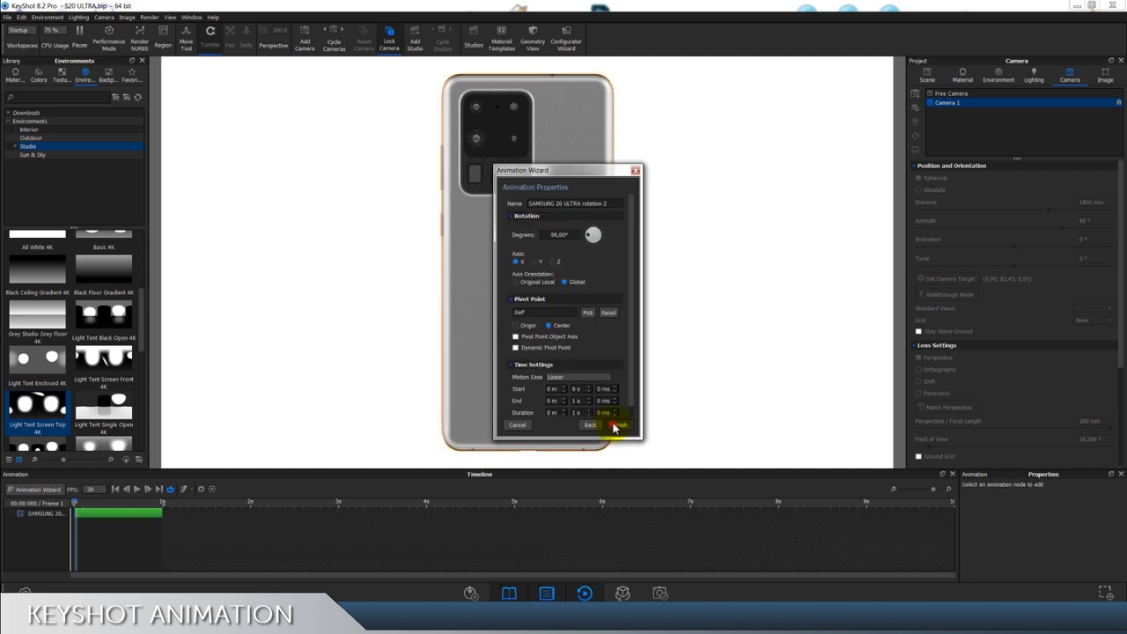
{"action": "double_click", "coordinate": [573, 236]}
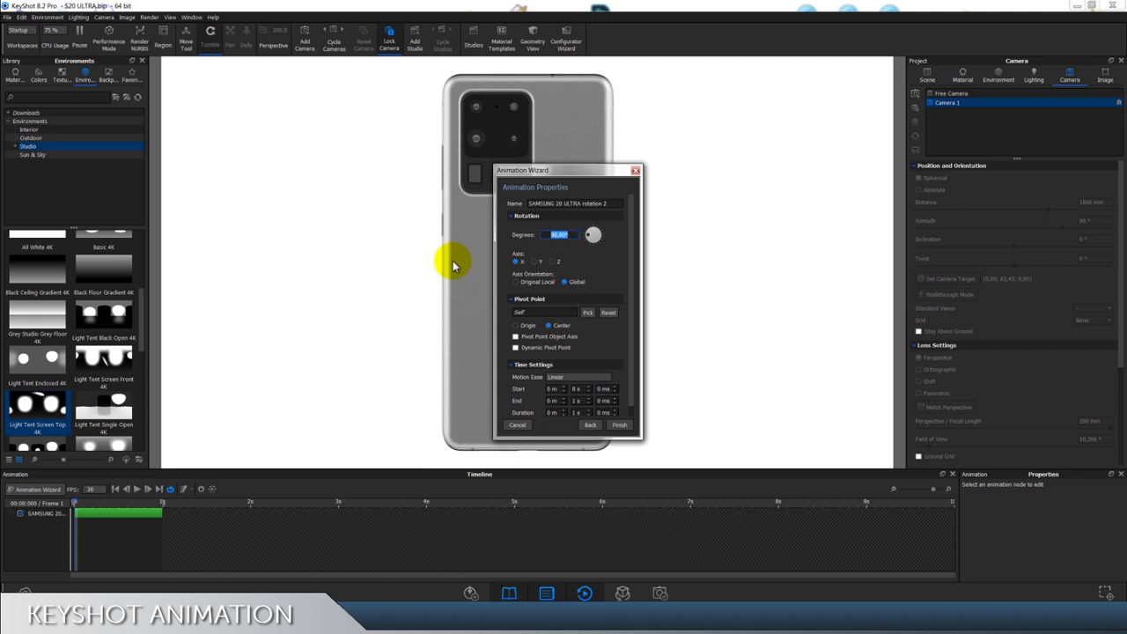
{"action": "type", "text": "36"}
{"action": "left_click", "coordinate": [537, 262]}
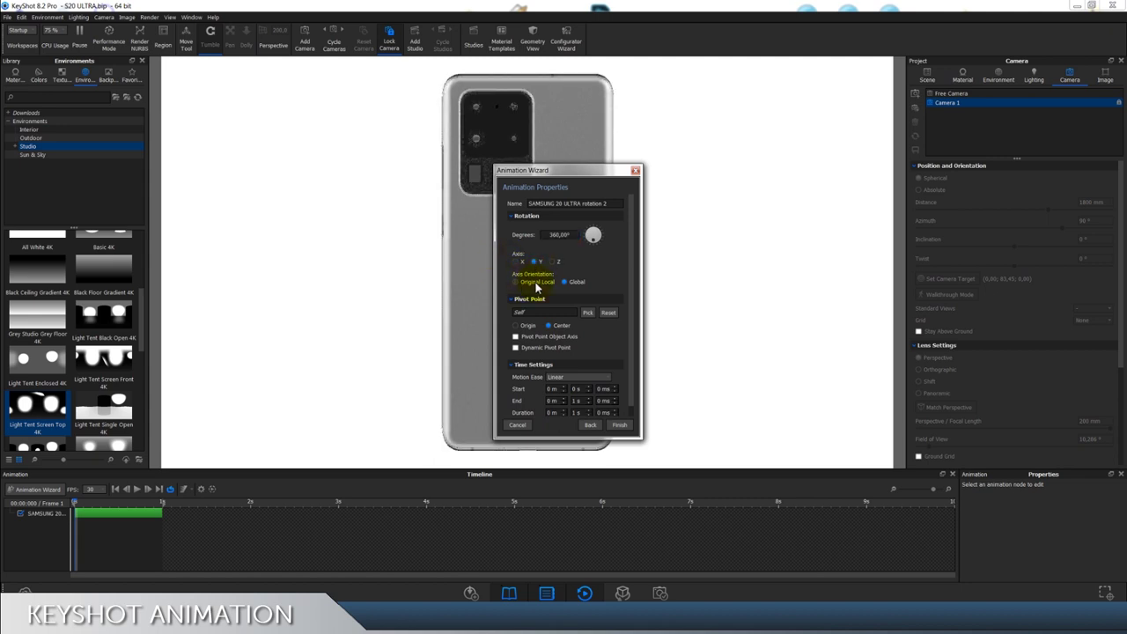
{"action": "left_click", "coordinate": [534, 283]}
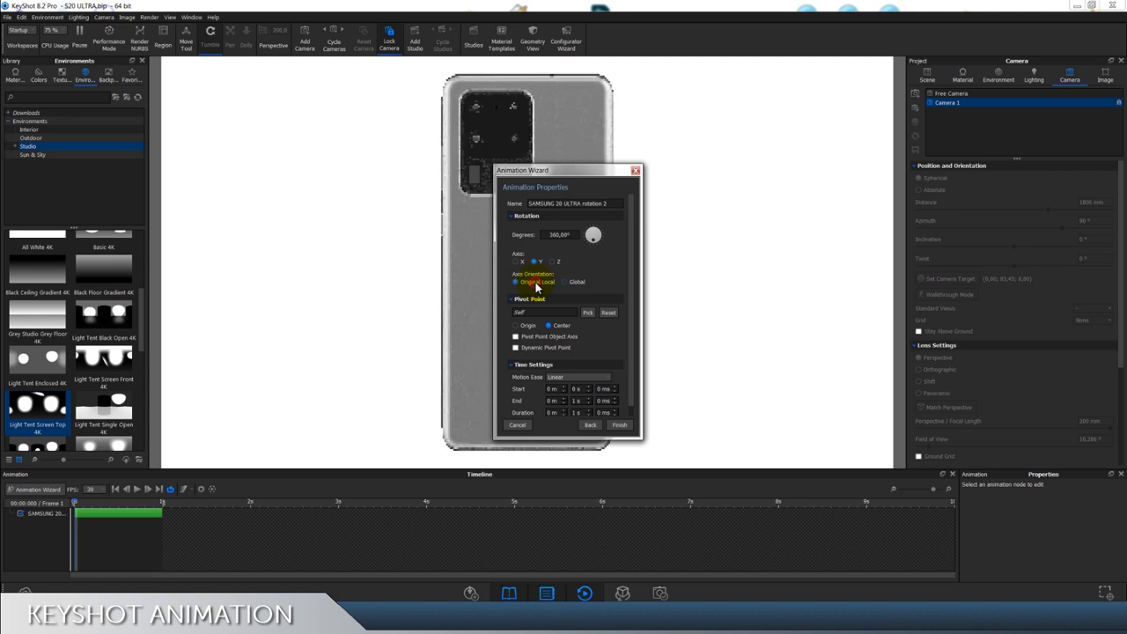
{"action": "left_click", "coordinate": [619, 426]}
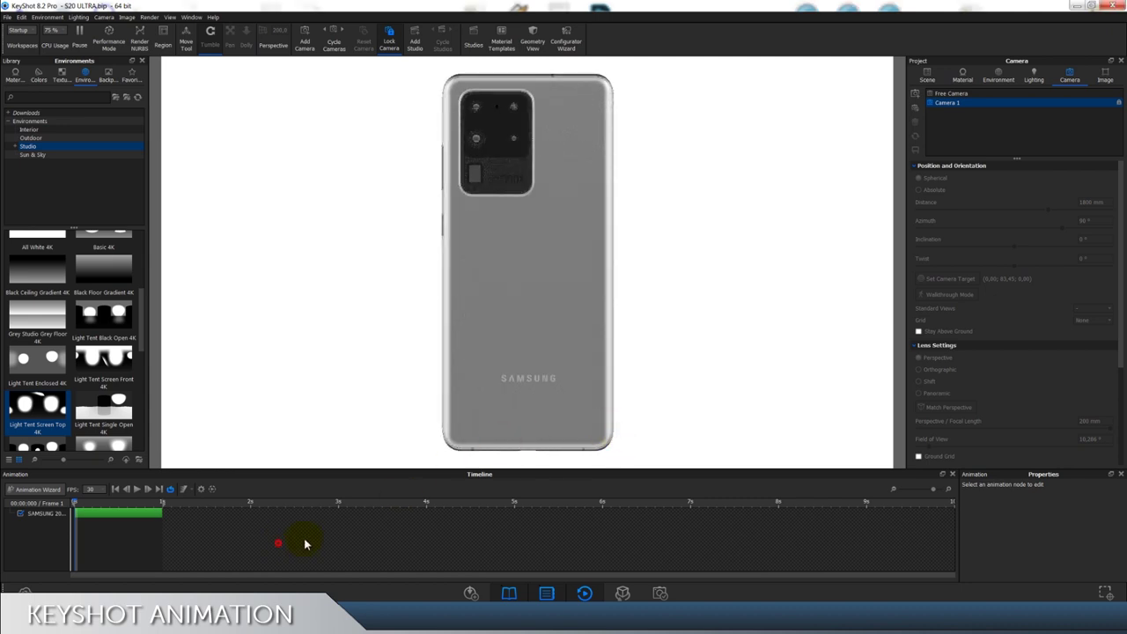
Step: Stretch the SAMSUNG rotation clip to end at 10 seconds, then scrub the timeline to preview it
{"action": "left_click", "coordinate": [136, 510]}
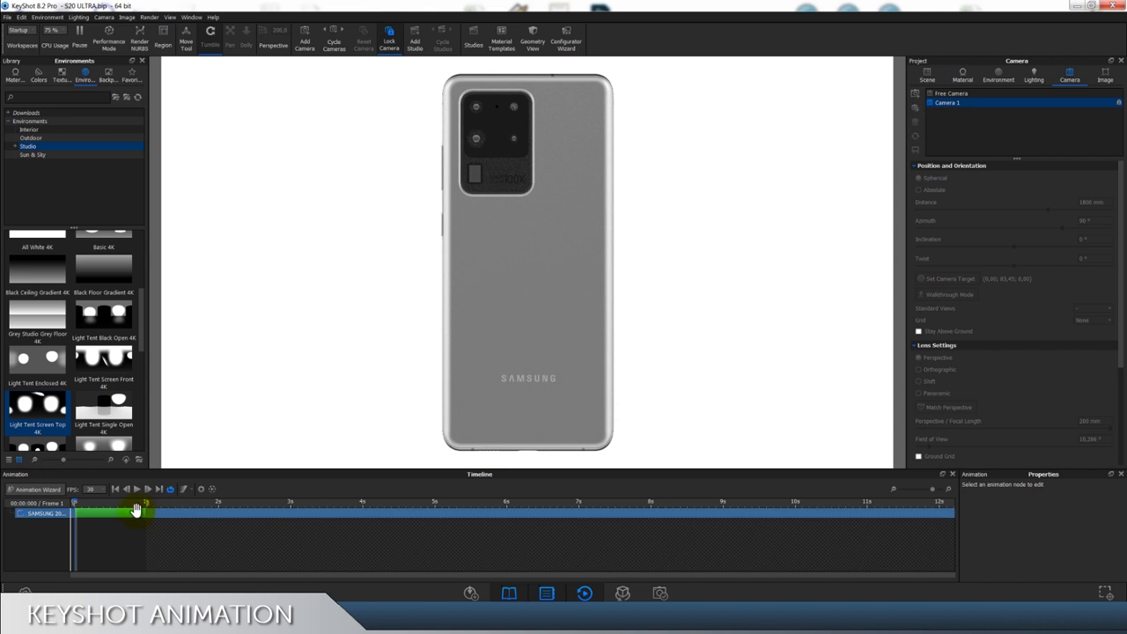
{"action": "left_click_drag", "start_coordinate": [147, 511], "coordinate": [795, 520]}
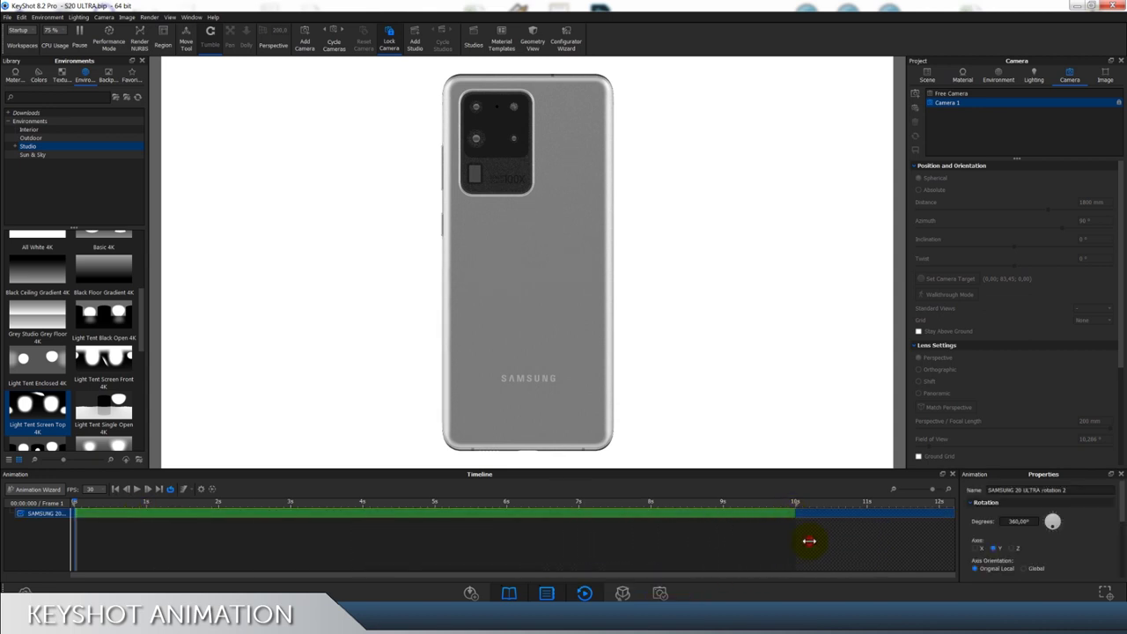
{"action": "left_click", "coordinate": [809, 541]}
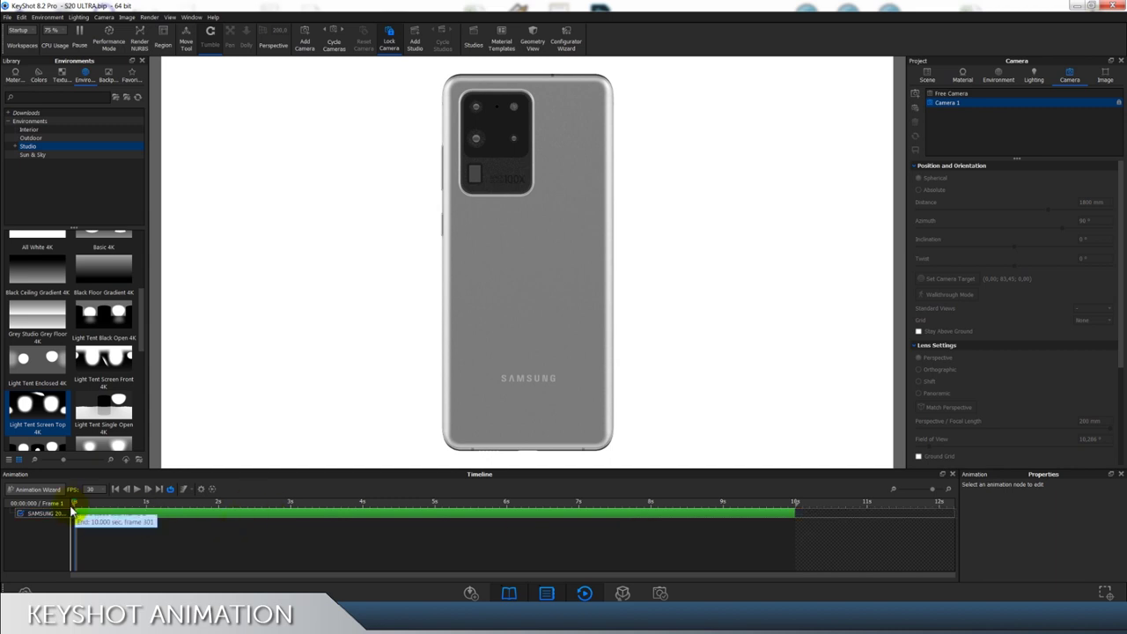
{"action": "left_click_drag", "start_coordinate": [84, 509], "coordinate": [48, 536]}
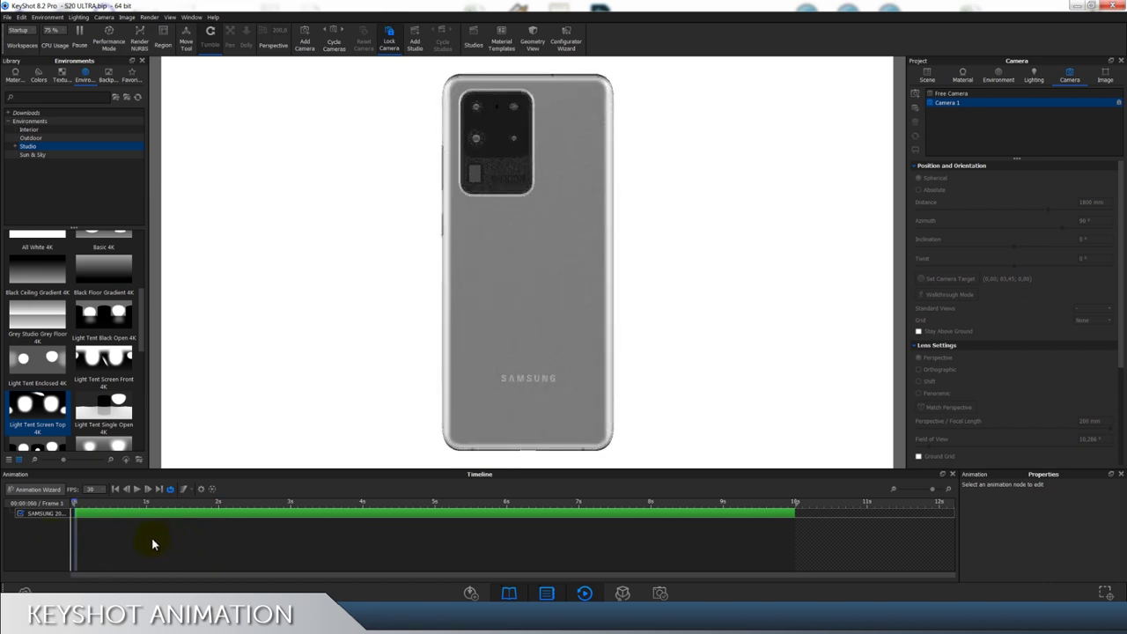
{"action": "left_click", "coordinate": [36, 490]}
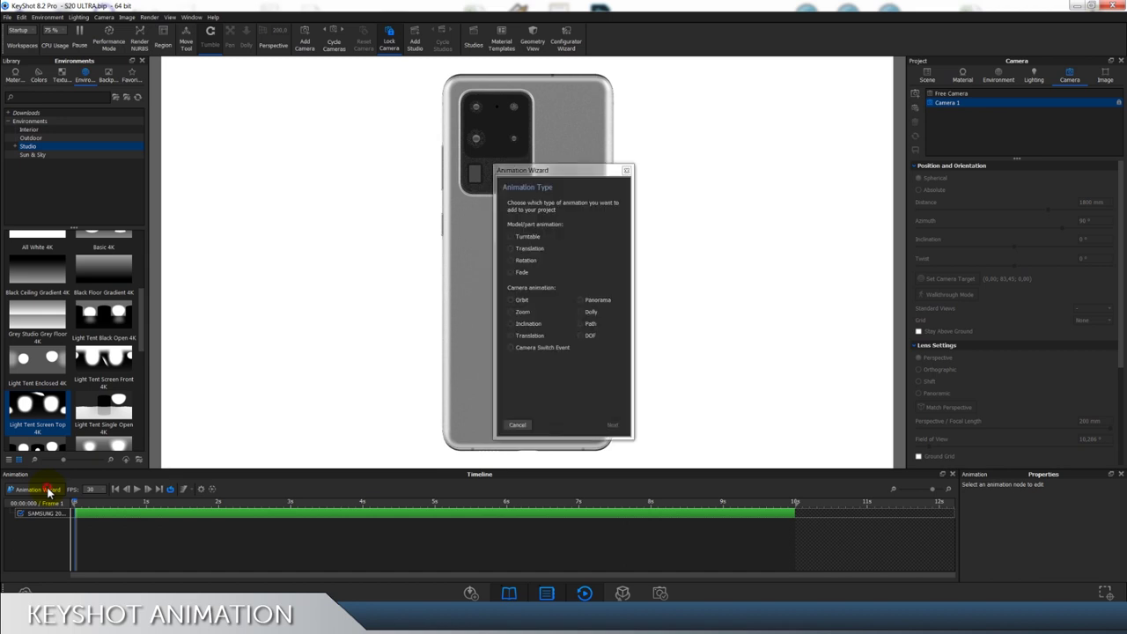
Step: Create a 360° Orbit animation for Camera 1 with the Animation Wizard
{"action": "left_click", "coordinate": [519, 302]}
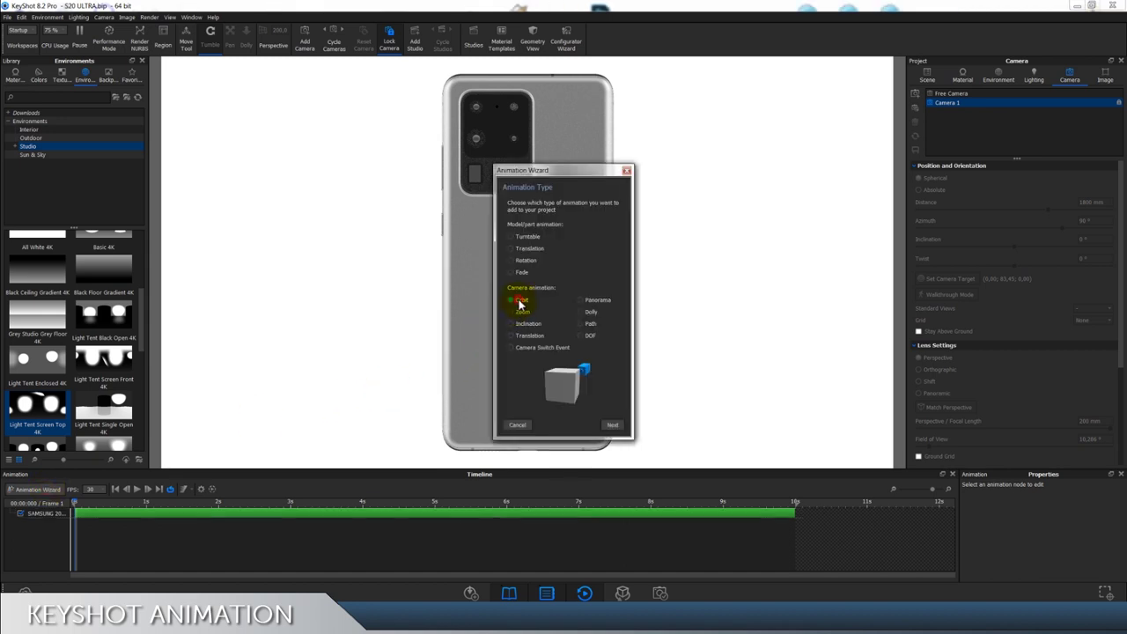
{"action": "left_click", "coordinate": [611, 427]}
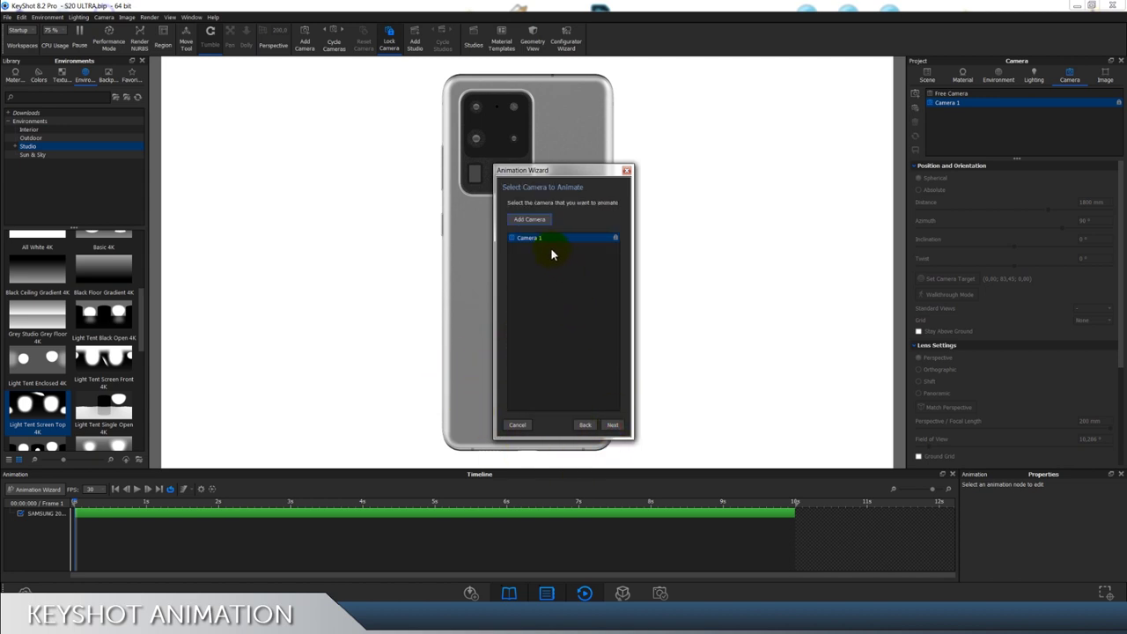
{"action": "left_click", "coordinate": [613, 426]}
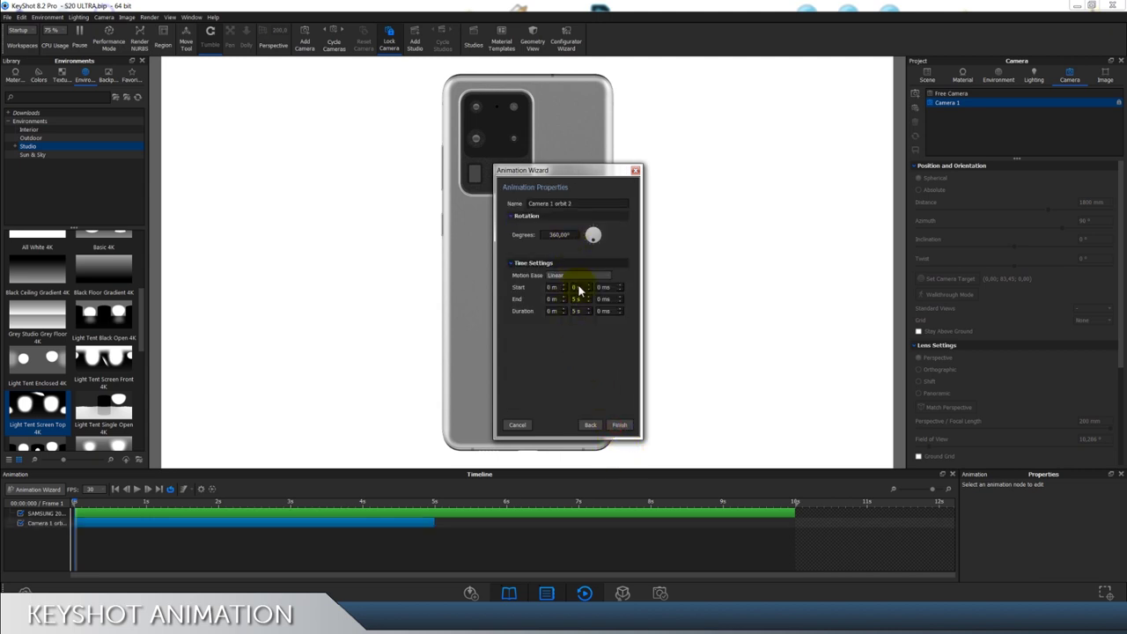
{"action": "left_click", "coordinate": [618, 426]}
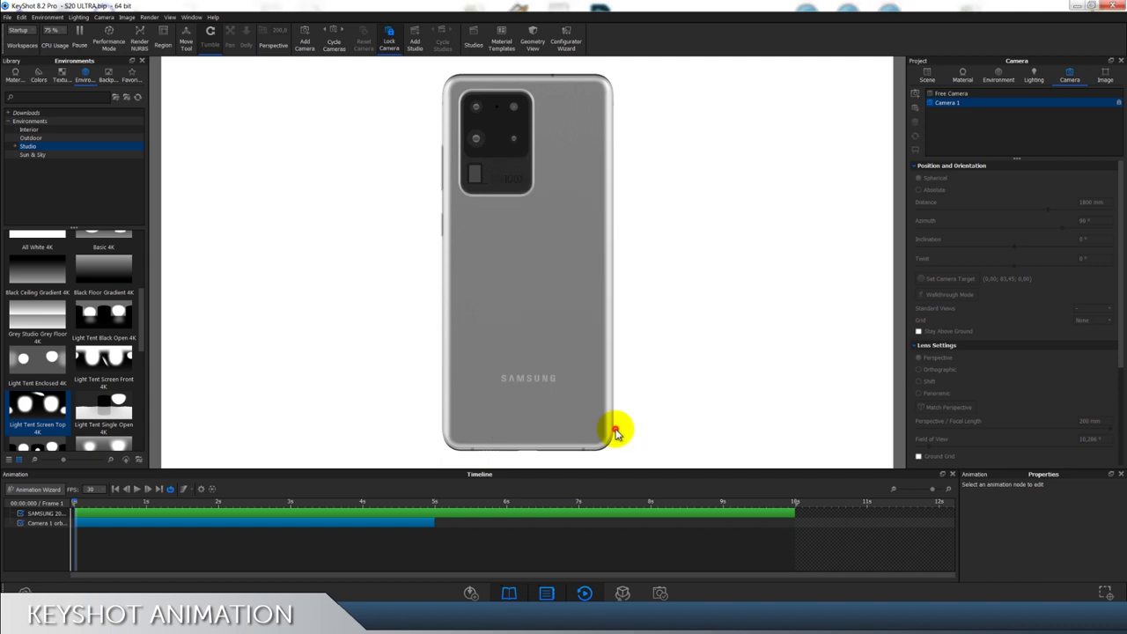
Step: Extend the Camera 1 orbit clip to 10 seconds and scrub to preview it
{"action": "left_click", "coordinate": [439, 524]}
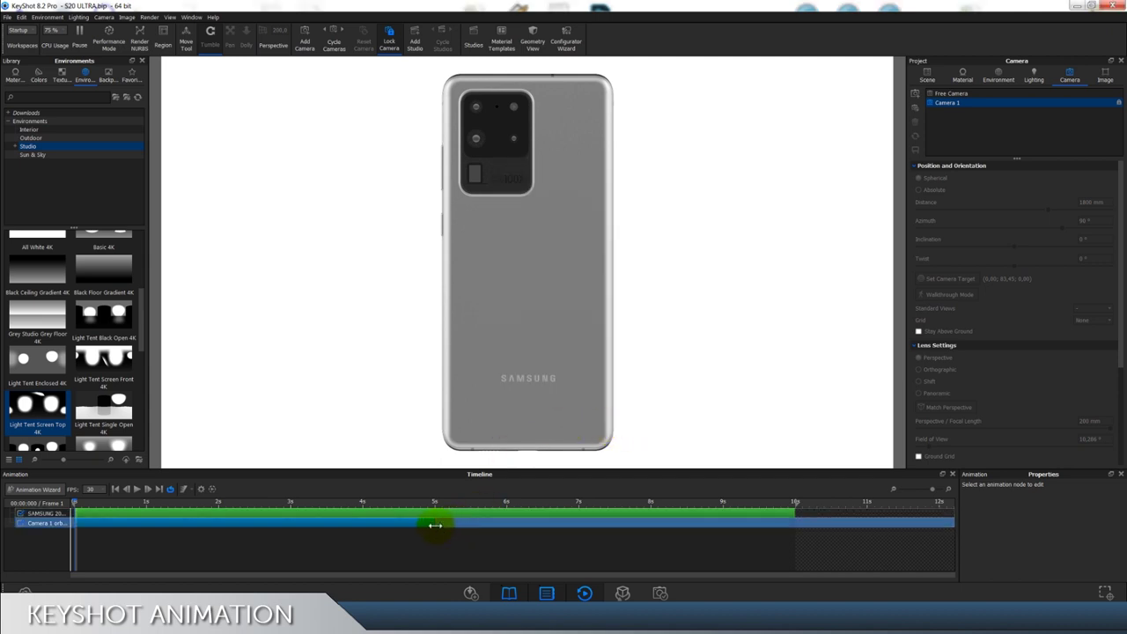
{"action": "left_click_drag", "start_coordinate": [440, 526], "coordinate": [803, 536]}
{"action": "left_click", "coordinate": [805, 536]}
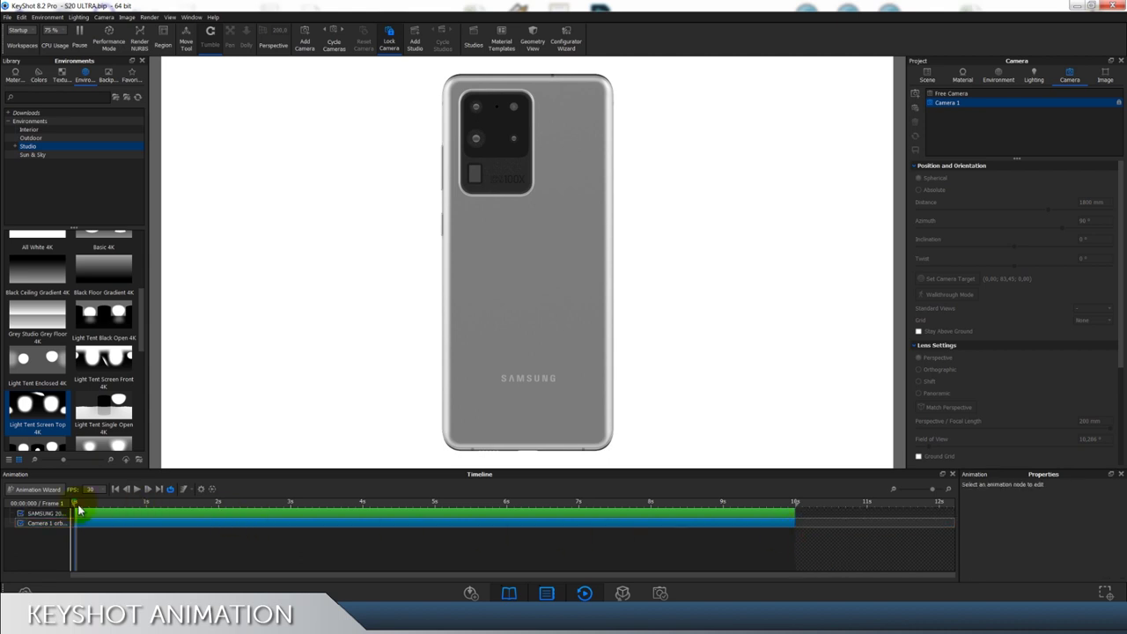
{"action": "left_click_drag", "start_coordinate": [78, 509], "coordinate": [802, 520]}
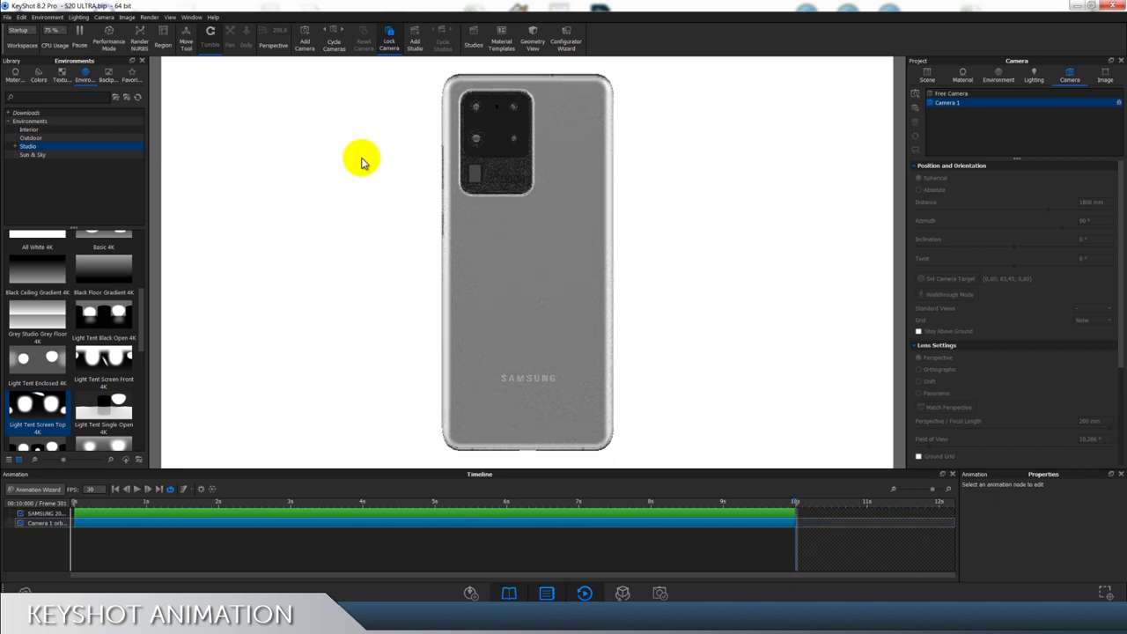
{"action": "left_click", "coordinate": [581, 521]}
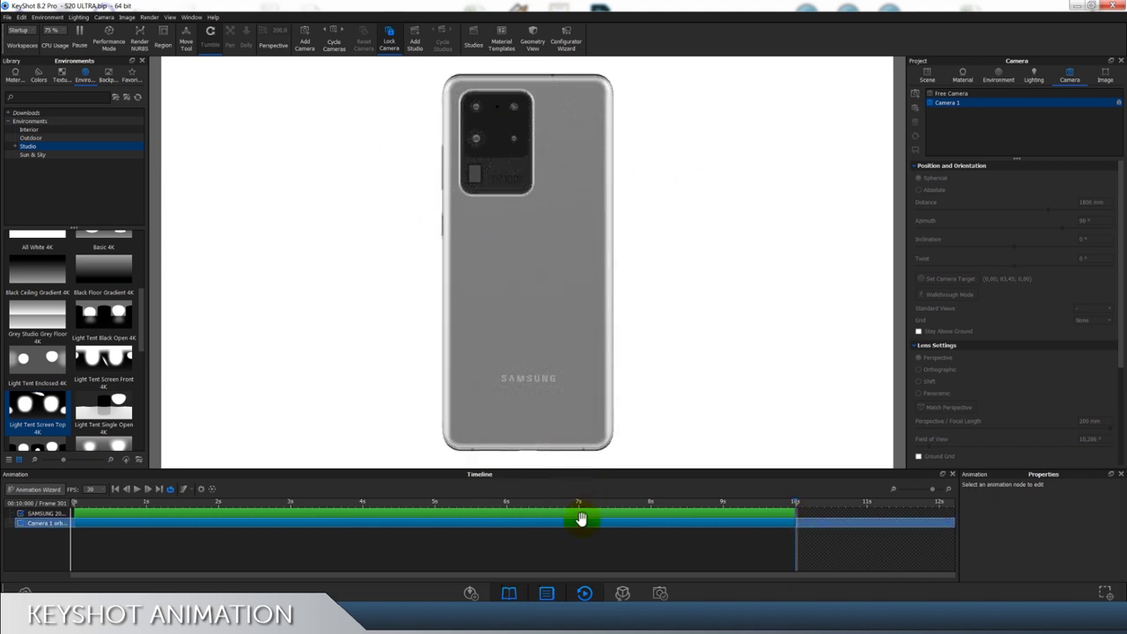
{"action": "left_click", "coordinate": [555, 513]}
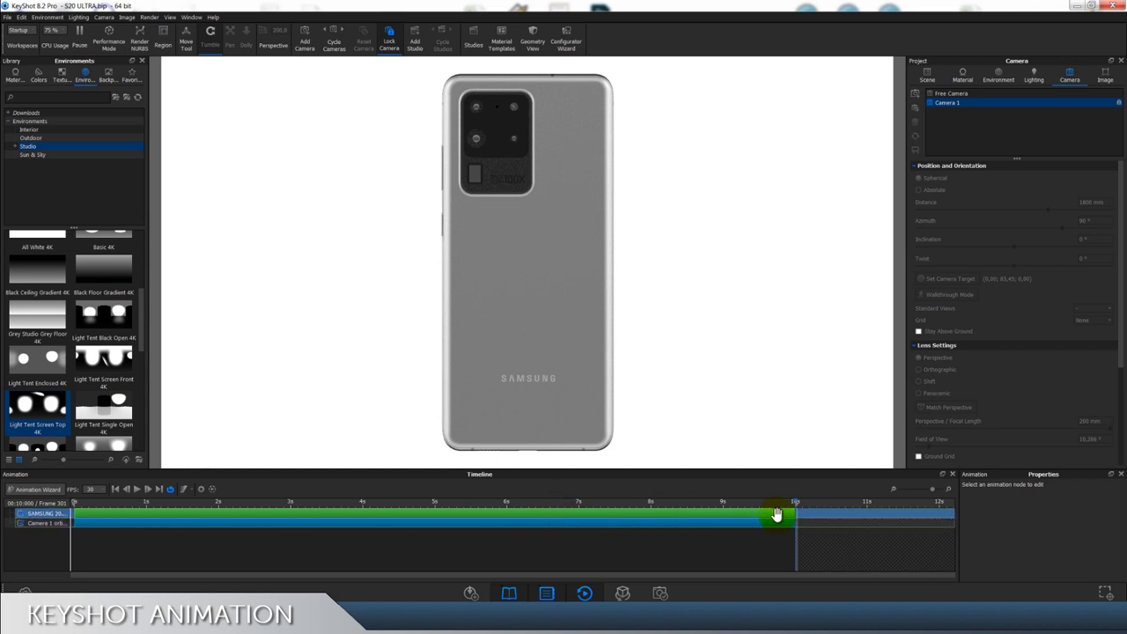
{"action": "left_click_drag", "start_coordinate": [790, 514], "coordinate": [602, 543]}
{"action": "left_click_drag", "start_coordinate": [690, 542], "coordinate": [806, 553]}
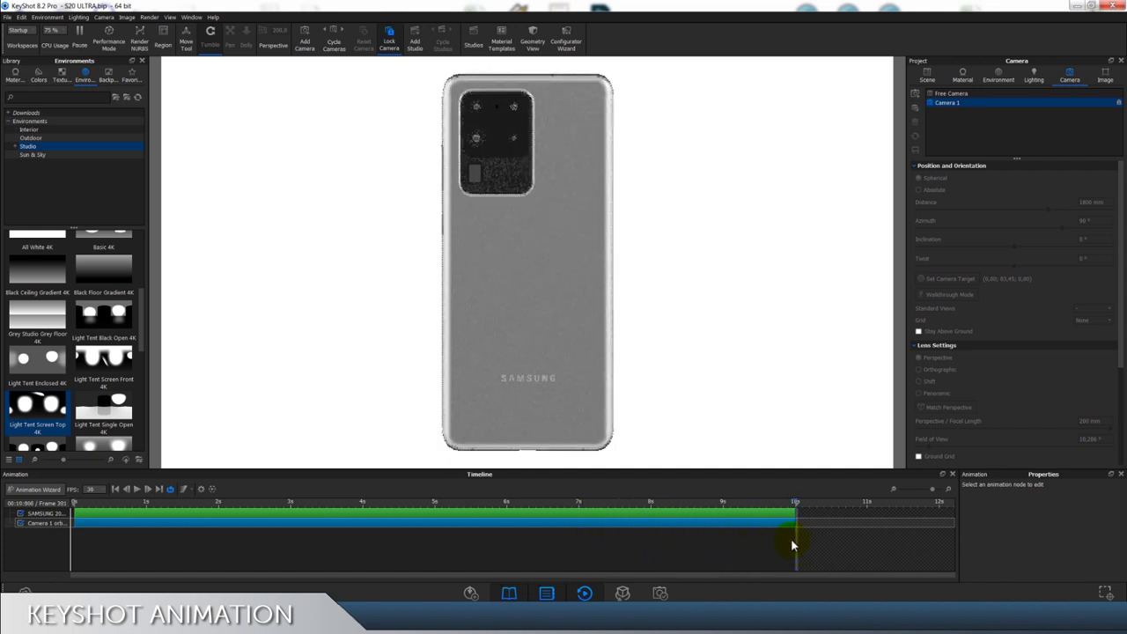
{"action": "left_click", "coordinate": [745, 526]}
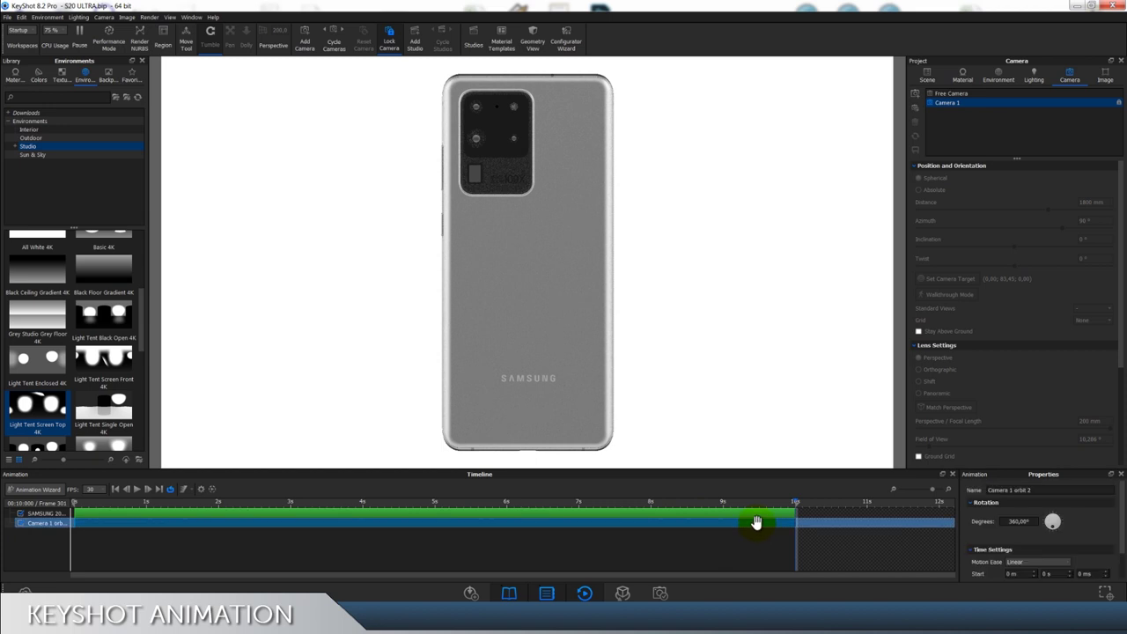
Step: Change the rotation to 720 degrees, then scrub from the start to preview the turning phone
{"action": "double_click", "coordinate": [1036, 522]}
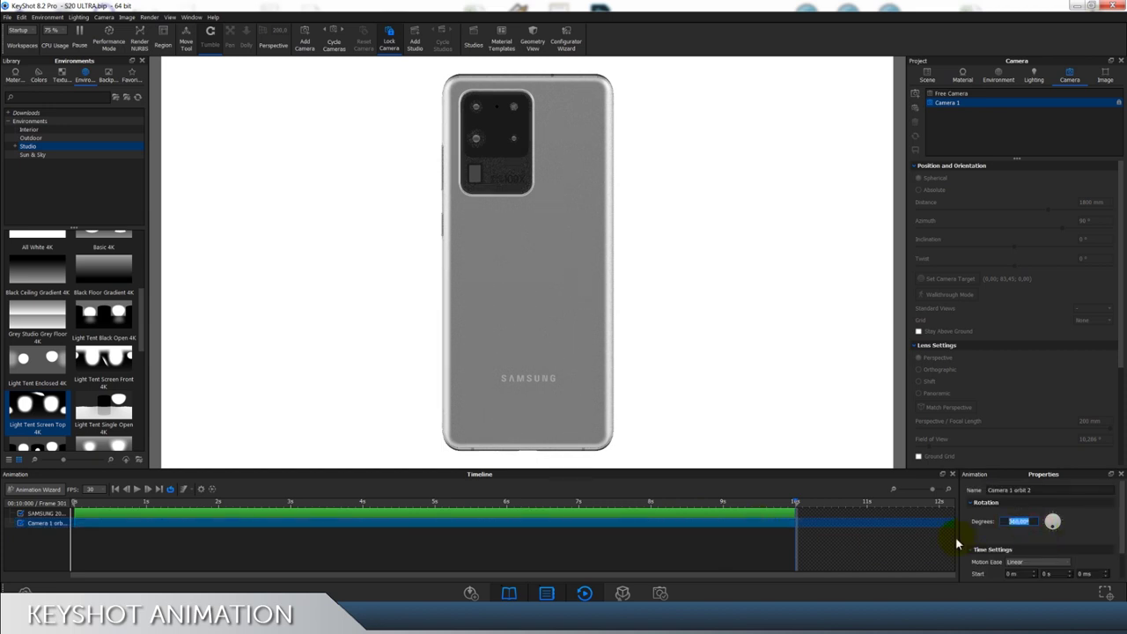
{"action": "type", "text": "720"}
{"action": "left_click", "coordinate": [807, 551]}
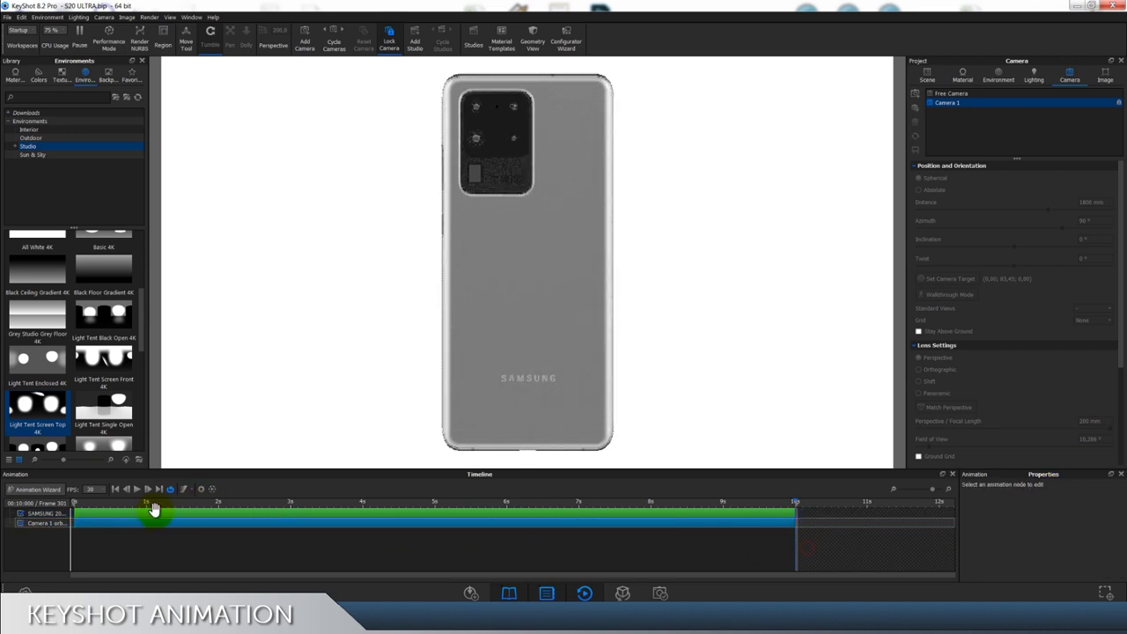
{"action": "left_click", "coordinate": [95, 512]}
{"action": "left_click", "coordinate": [73, 503]}
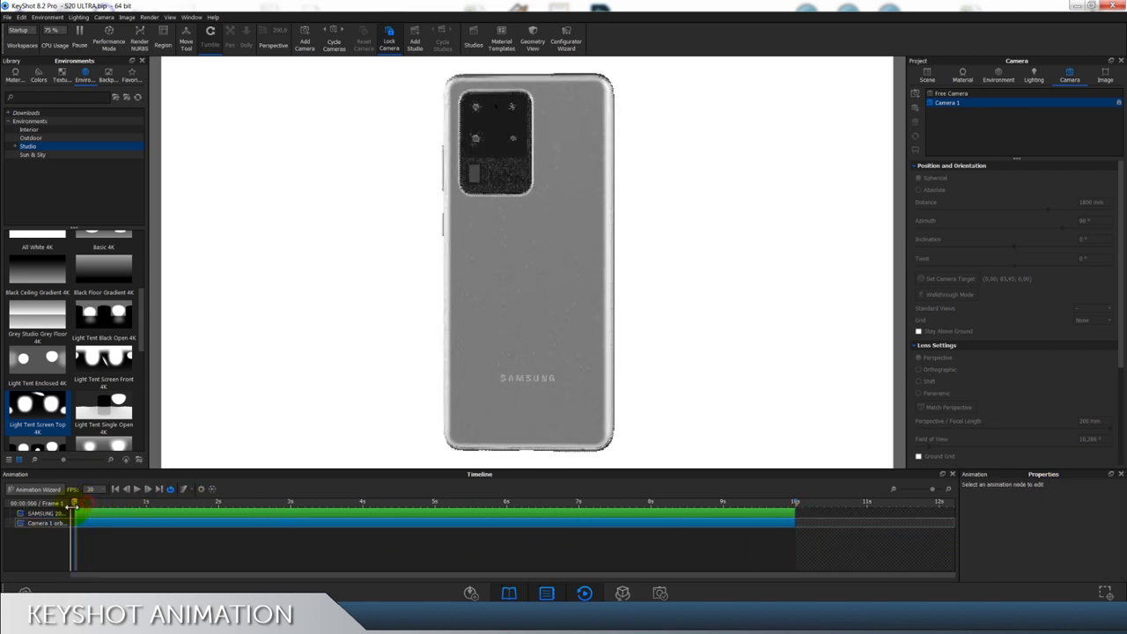
{"action": "left_click_drag", "start_coordinate": [73, 503], "coordinate": [808, 520]}
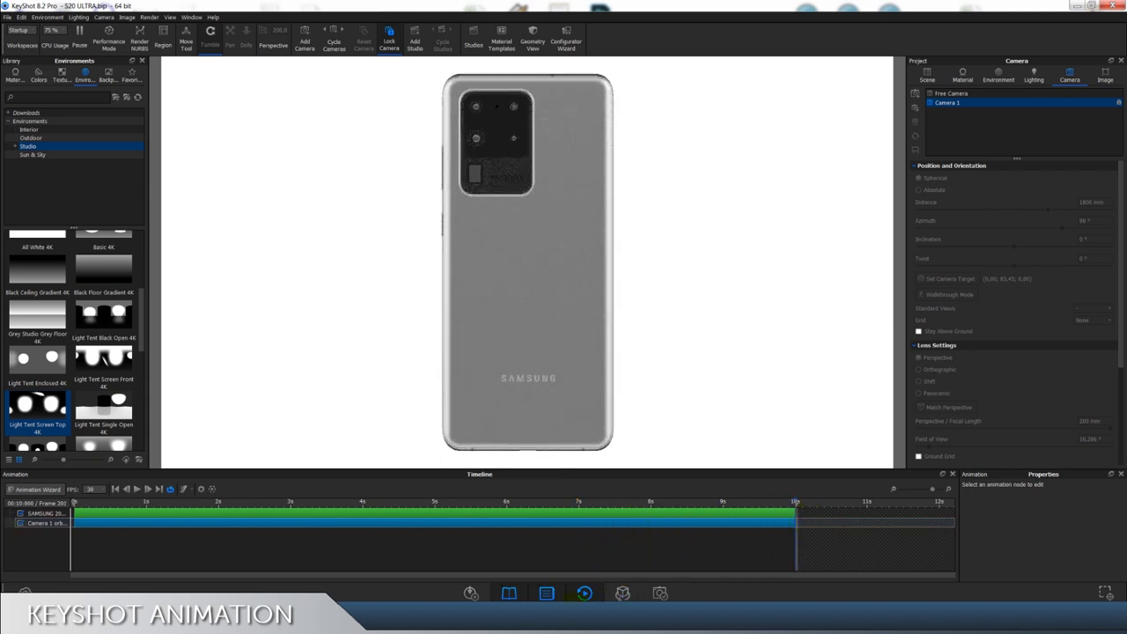
Step: Set the environment background colour to light grey (Black 19%)
{"action": "left_click", "coordinate": [583, 593]}
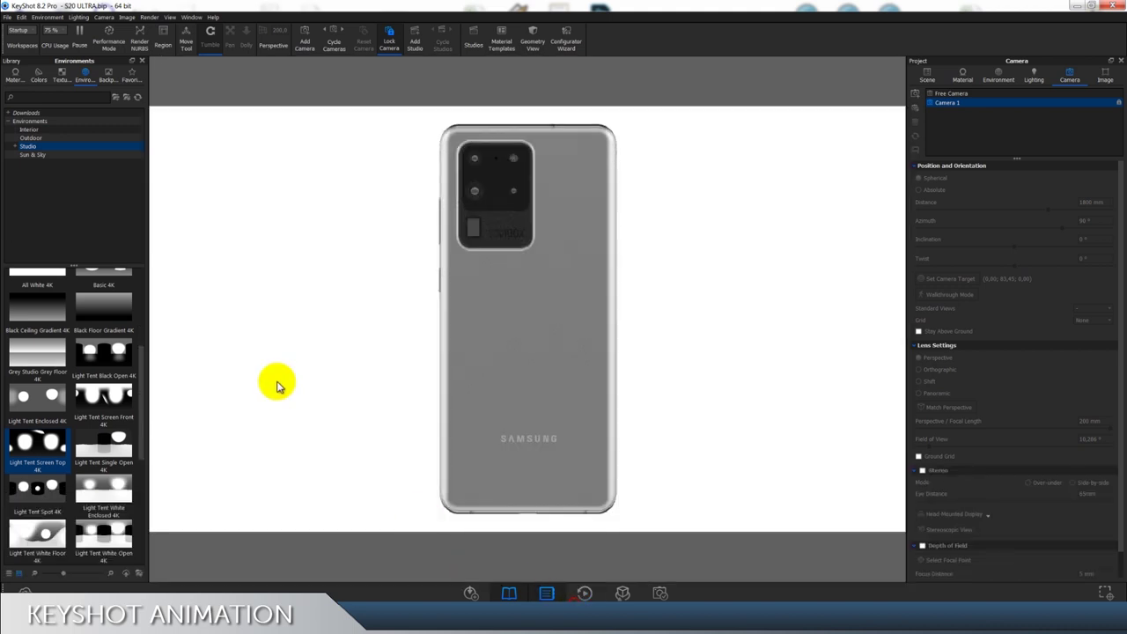
{"action": "left_click", "coordinate": [998, 74]}
{"action": "left_click", "coordinate": [995, 333]}
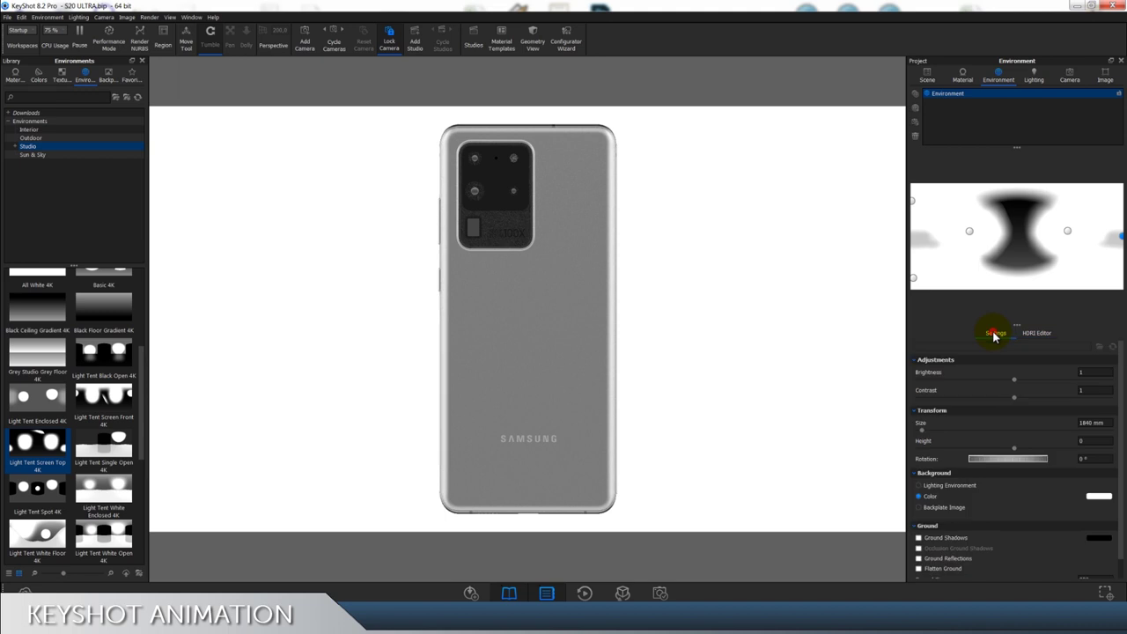
{"action": "left_click", "coordinate": [1097, 498]}
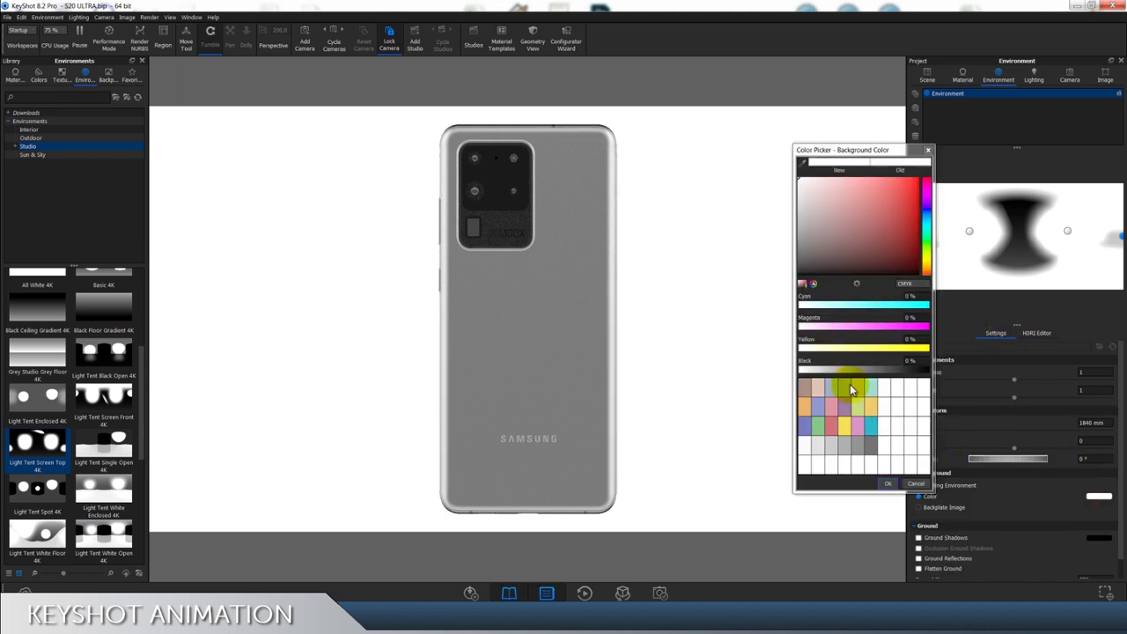
{"action": "left_click", "coordinate": [825, 371]}
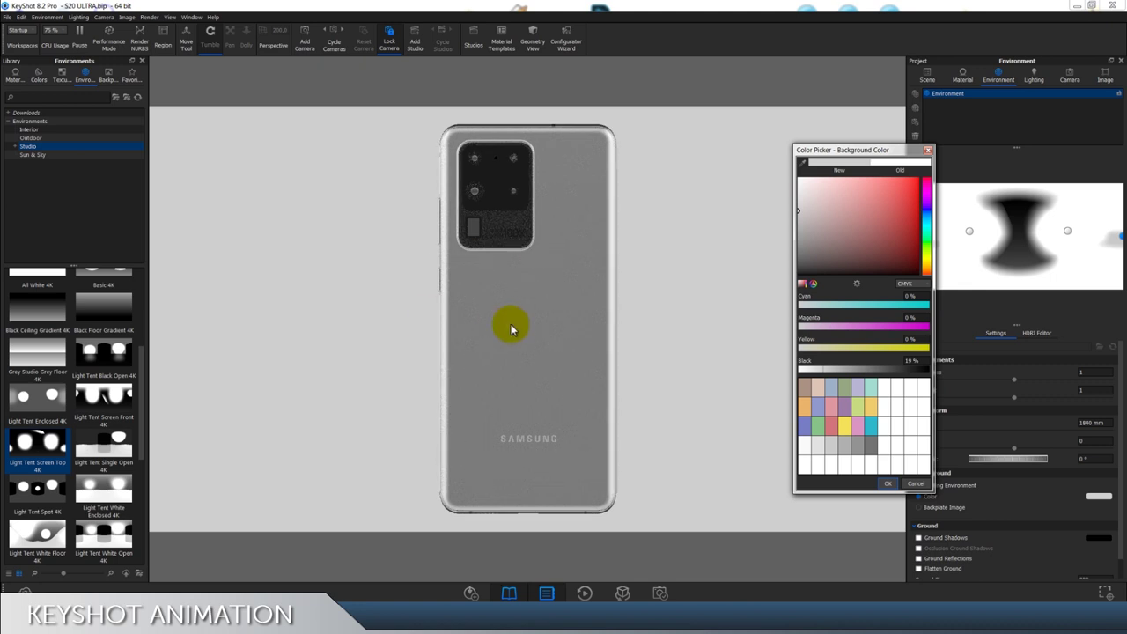
{"action": "left_click", "coordinate": [883, 486]}
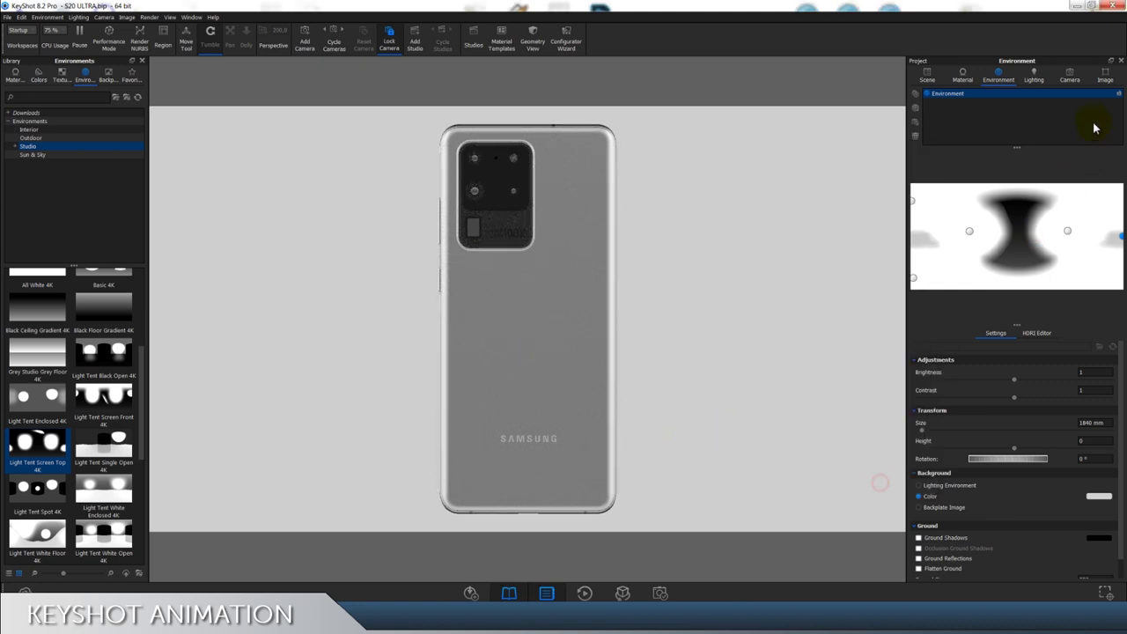
Step: Enable the Vignette image effect with strength about 0,548
{"action": "left_click", "coordinate": [1105, 76]}
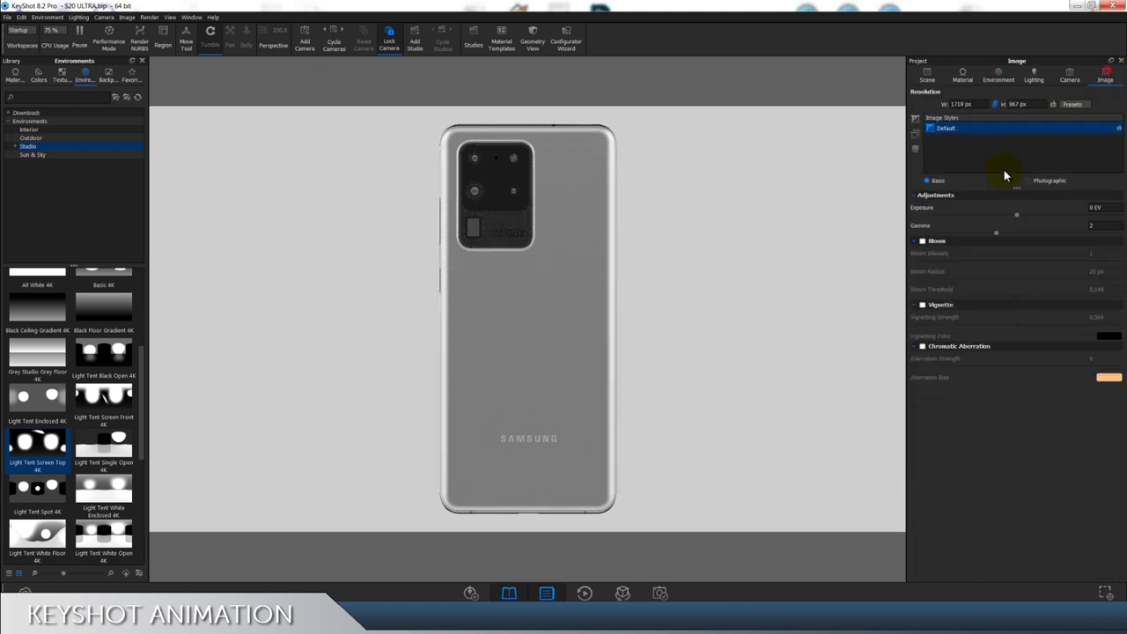
{"action": "left_click", "coordinate": [922, 305]}
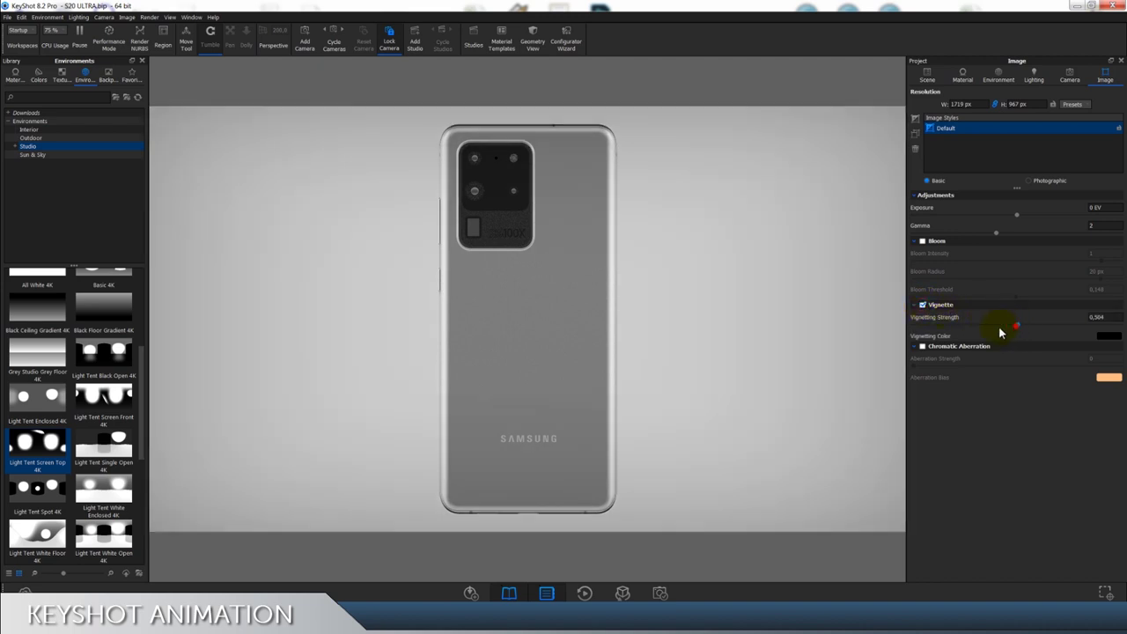
{"action": "left_click_drag", "start_coordinate": [1000, 332], "coordinate": [1026, 335]}
Step: Compare Product, Interior and Basic lighting presets, turn off Ground Illumination, and settle on Basic
{"action": "left_click", "coordinate": [1021, 80]}
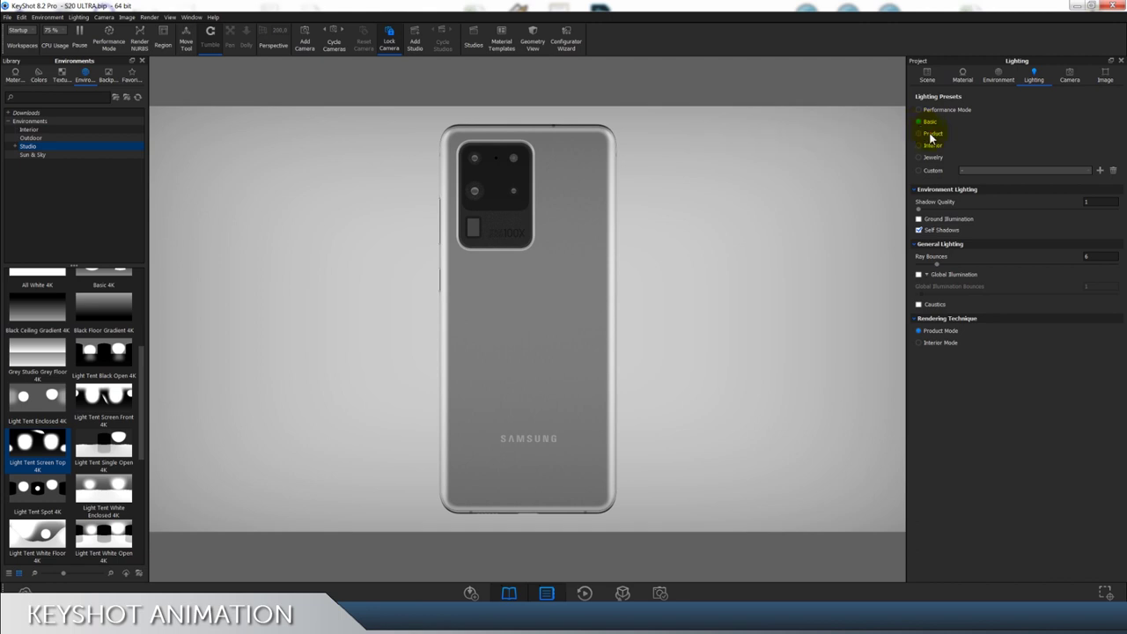
{"action": "left_click", "coordinate": [931, 134]}
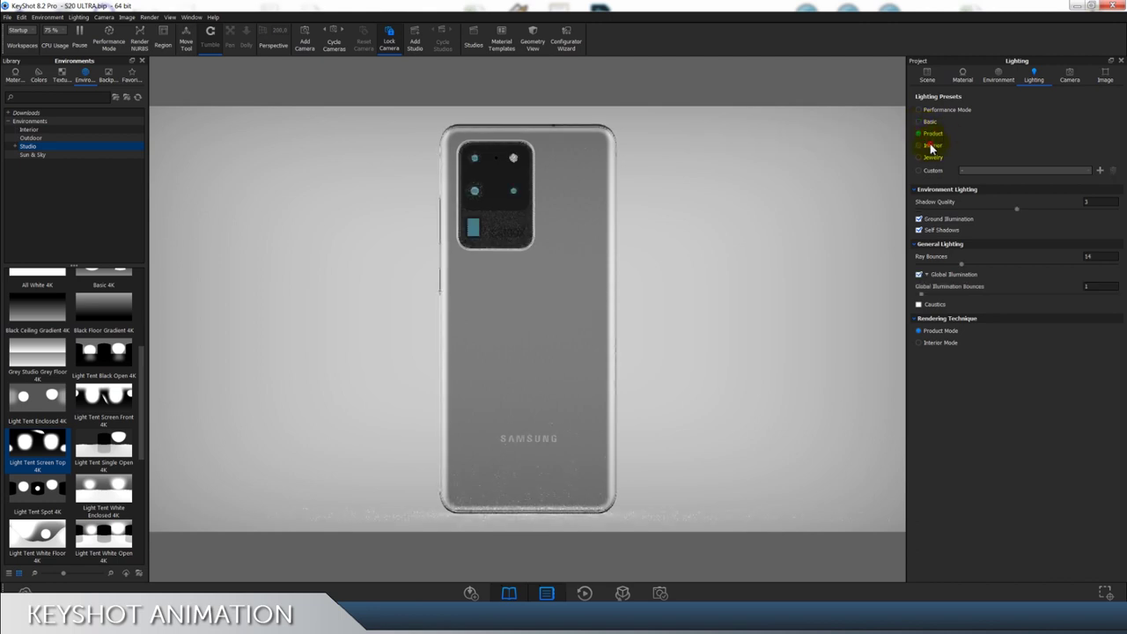
{"action": "left_click", "coordinate": [931, 146]}
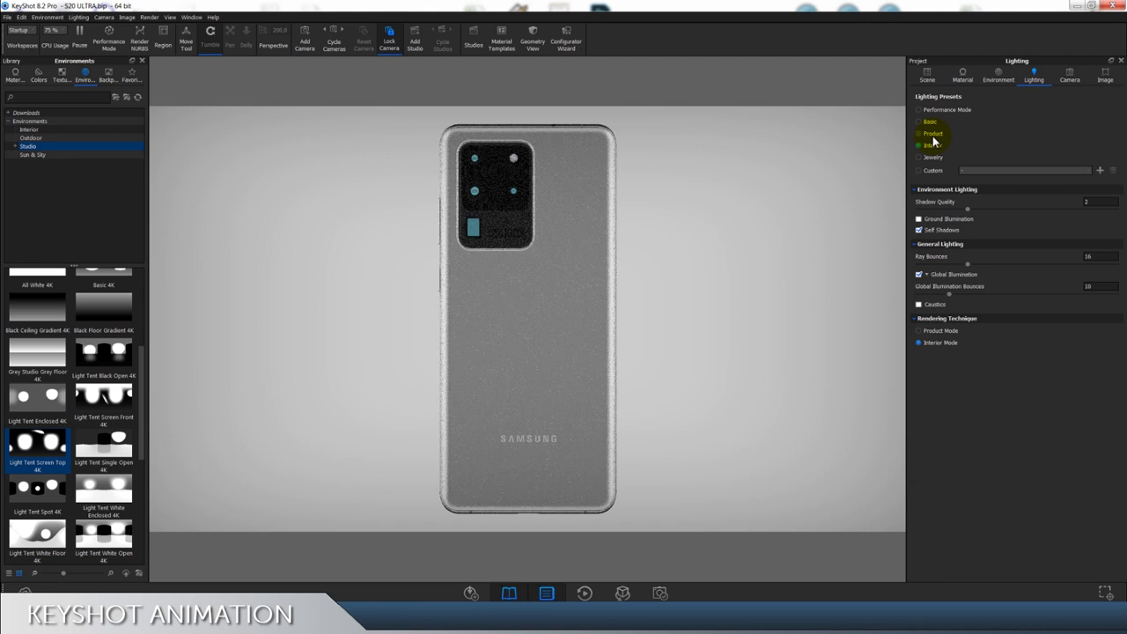
{"action": "left_click", "coordinate": [935, 134]}
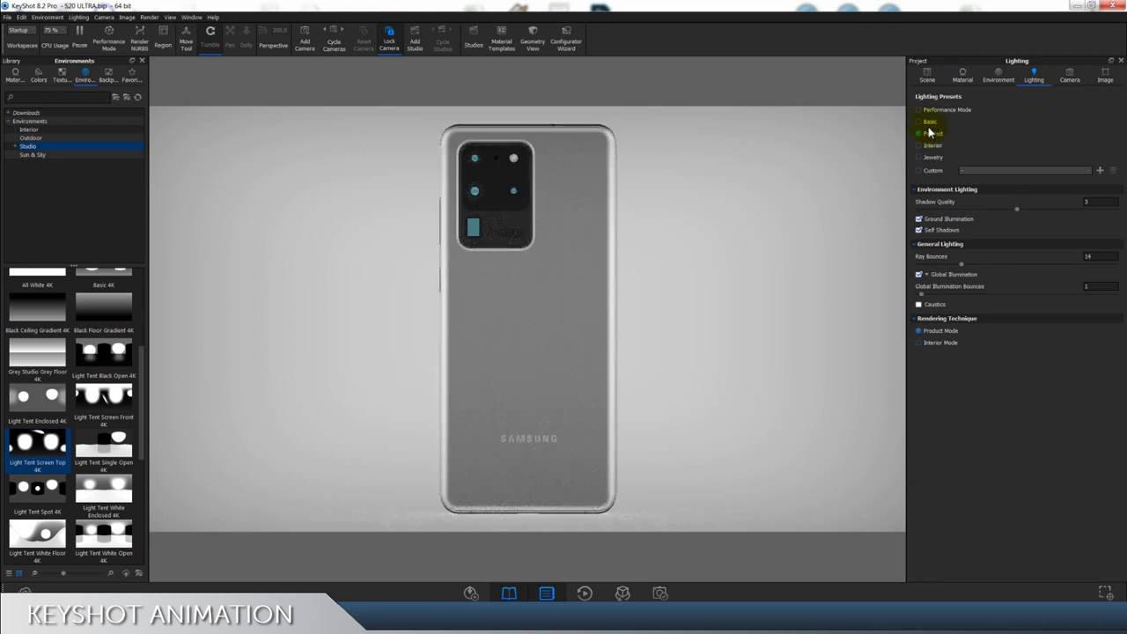
{"action": "left_click", "coordinate": [925, 123]}
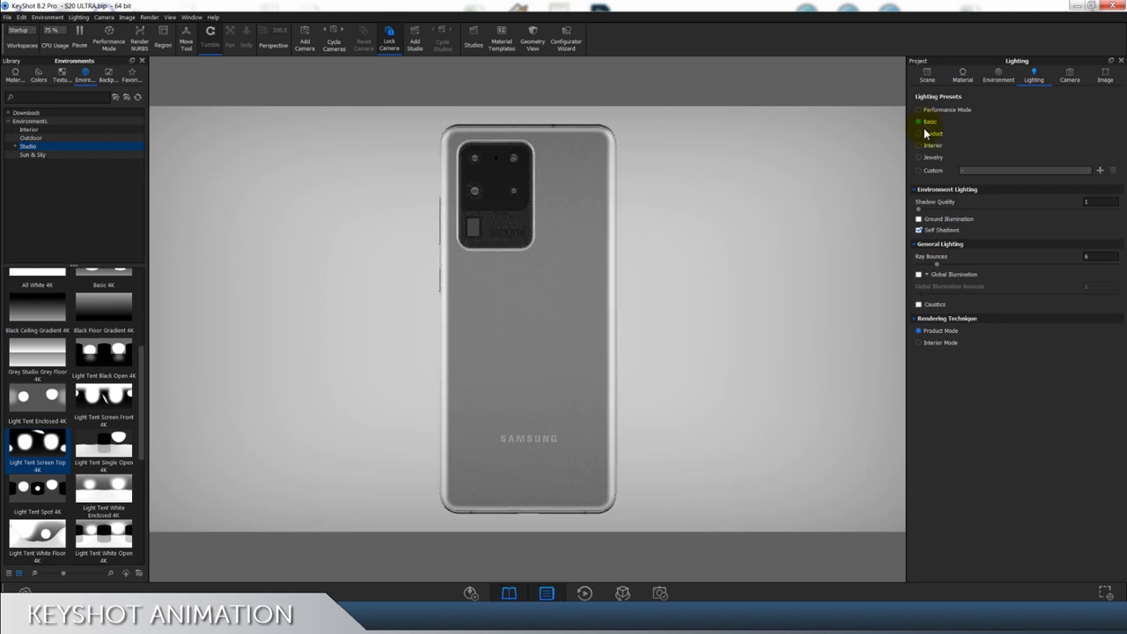
{"action": "left_click", "coordinate": [925, 134]}
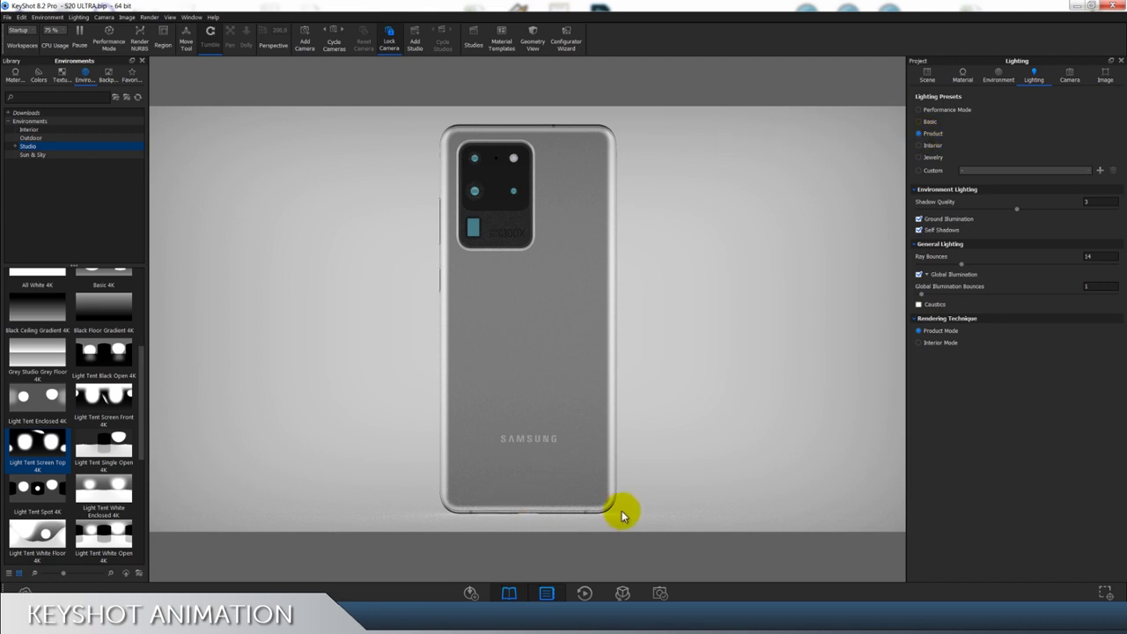
{"action": "left_click", "coordinate": [919, 220]}
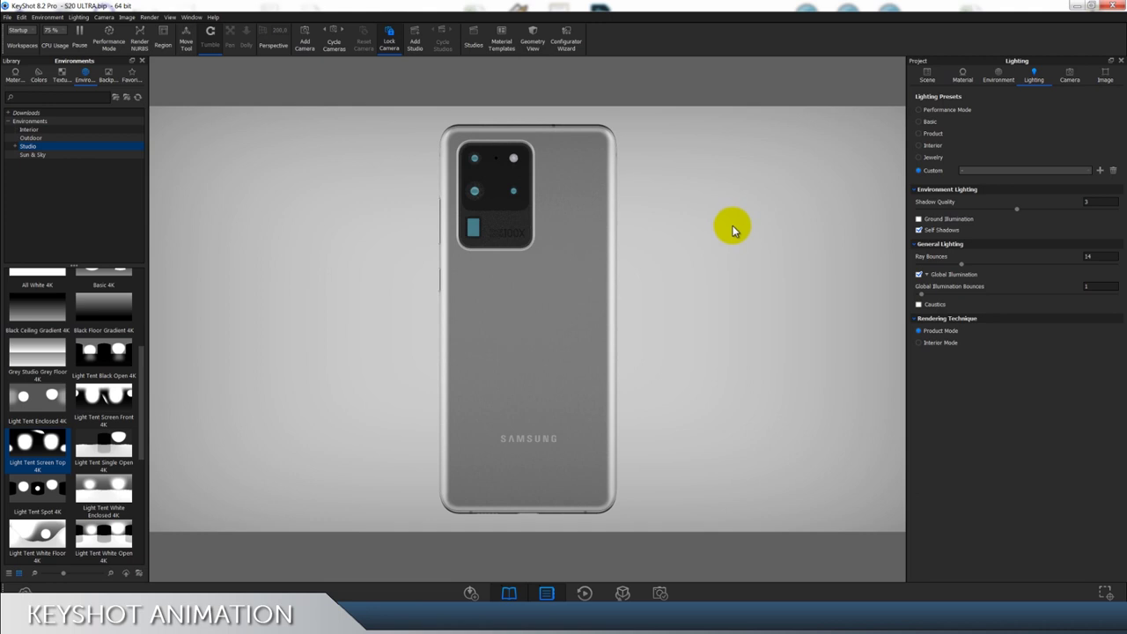
{"action": "left_click", "coordinate": [929, 123]}
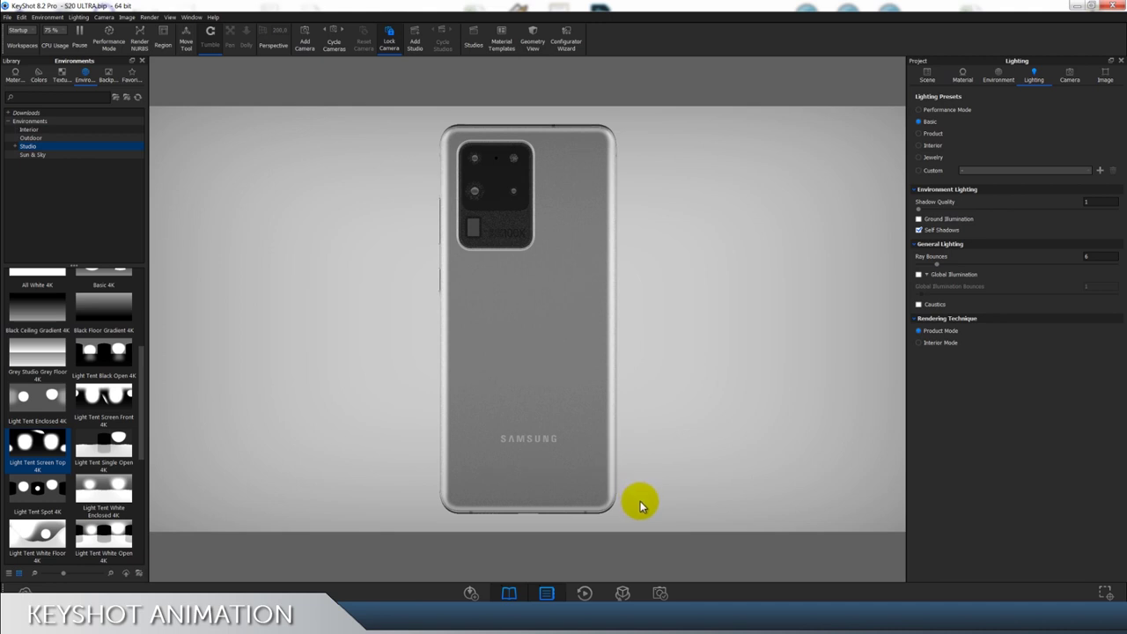
Step: Show the animation timeline, scrub the phone's rotation under Basic lighting, then hide it
{"action": "left_click", "coordinate": [585, 594]}
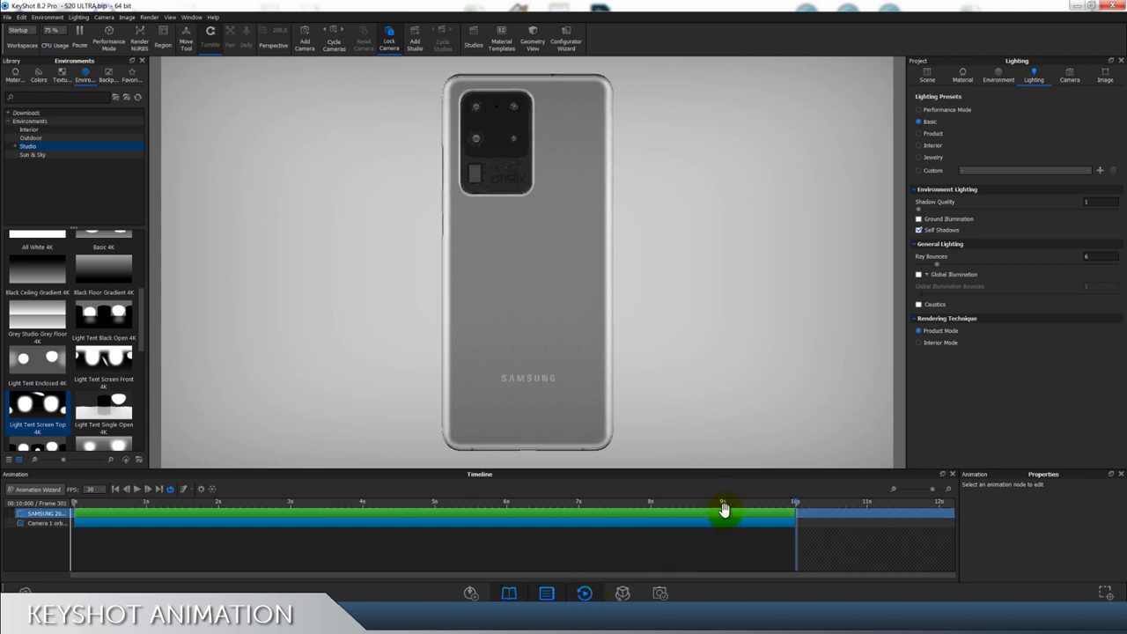
{"action": "left_click_drag", "start_coordinate": [771, 502], "coordinate": [800, 501]}
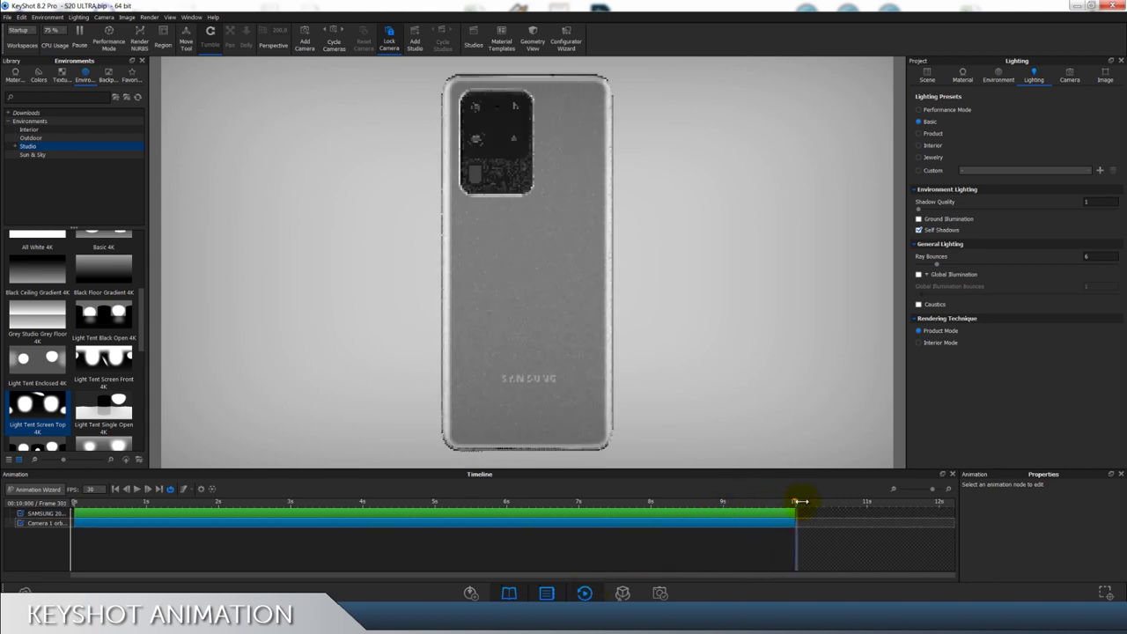
{"action": "left_click", "coordinate": [584, 593]}
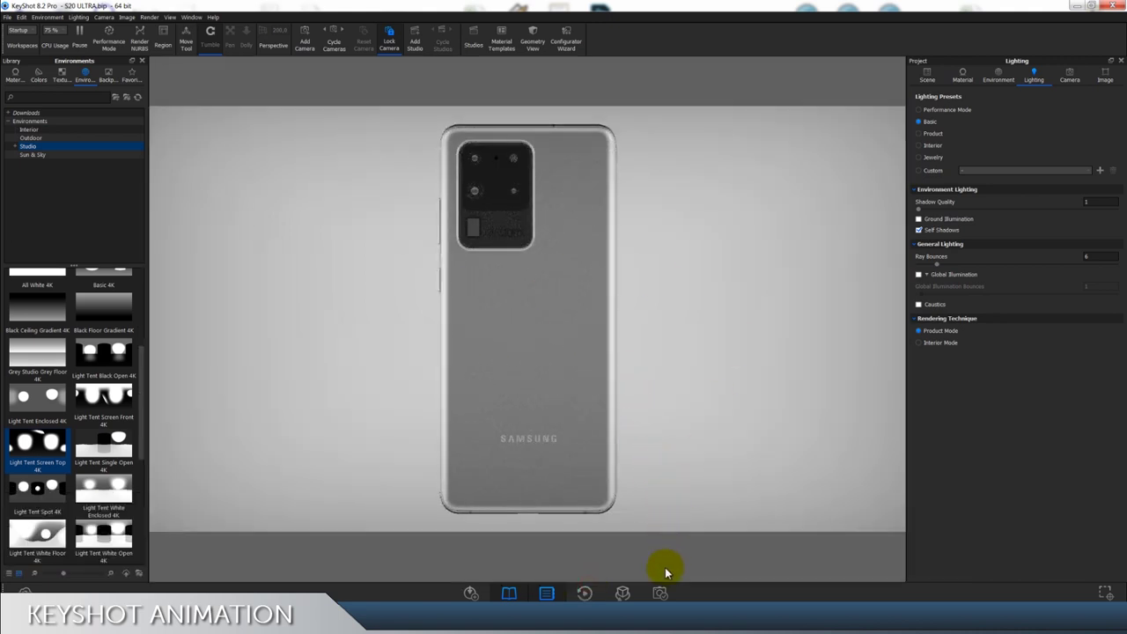
Step: Open Render settings for Animation output and review Options: 16 samples, anti-aliasing, shadow quality
{"action": "left_click", "coordinate": [662, 593]}
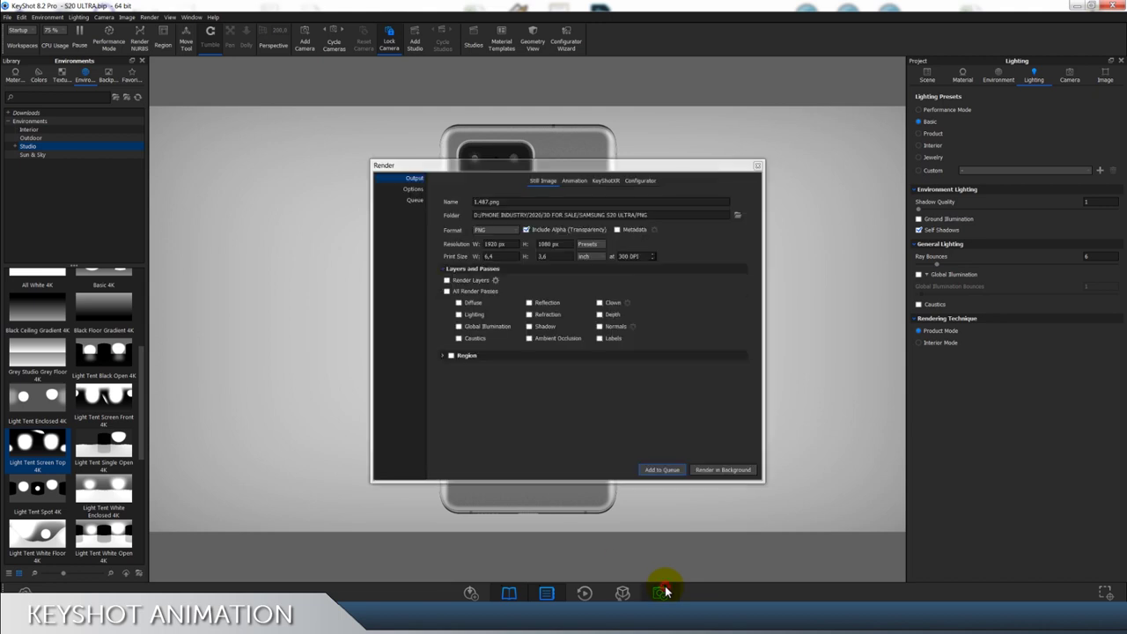
{"action": "left_click", "coordinate": [574, 182]}
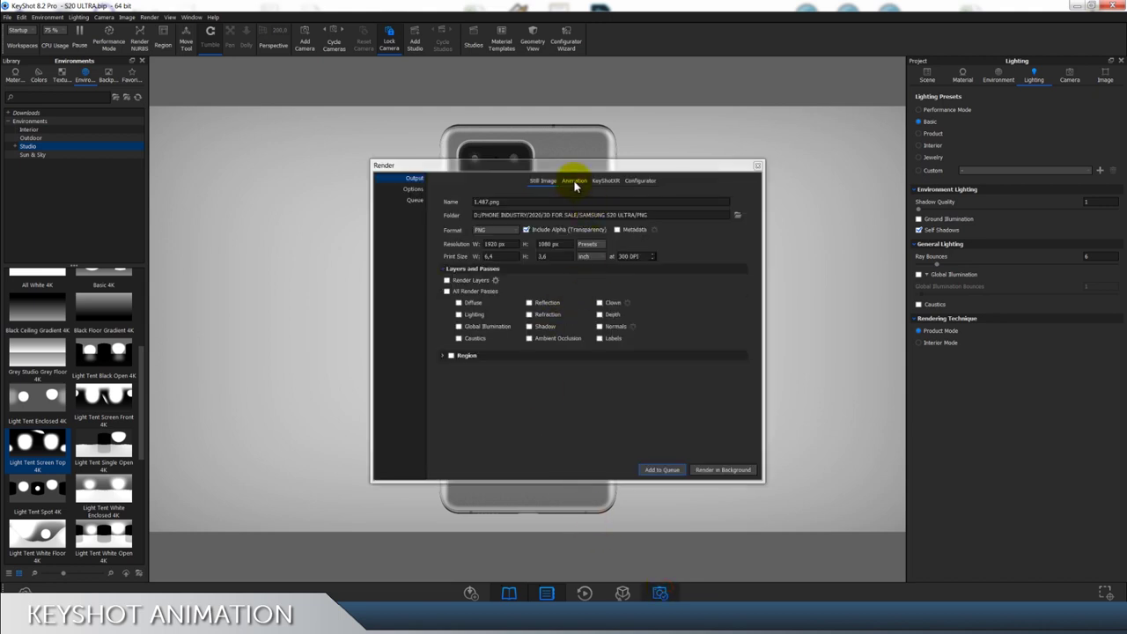
{"action": "left_click", "coordinate": [413, 190]}
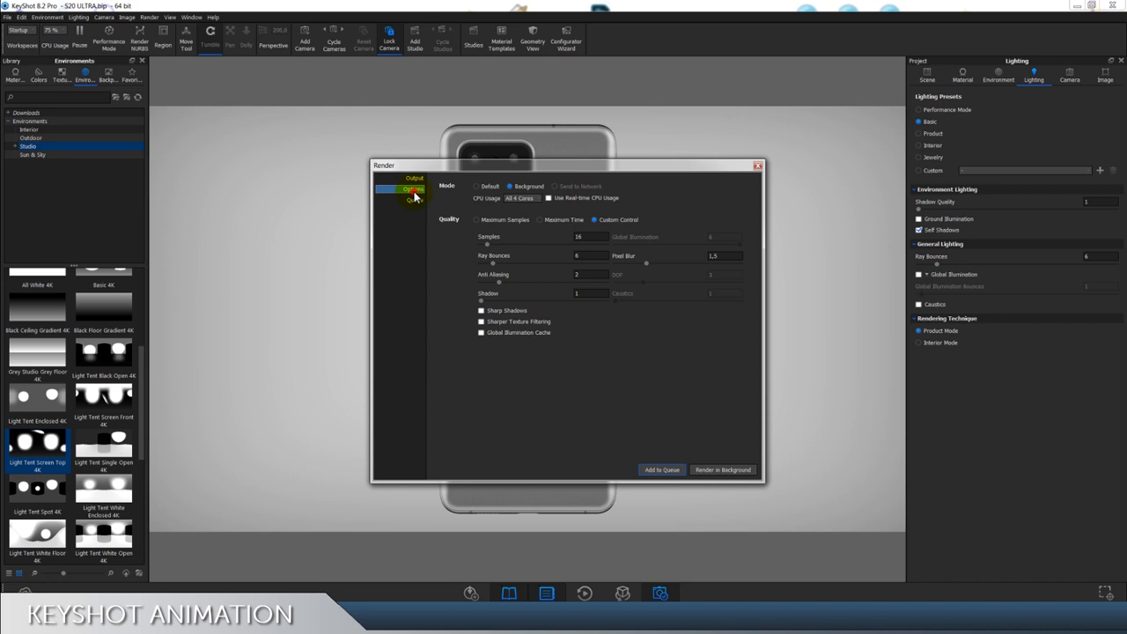
{"action": "left_click", "coordinate": [602, 236]}
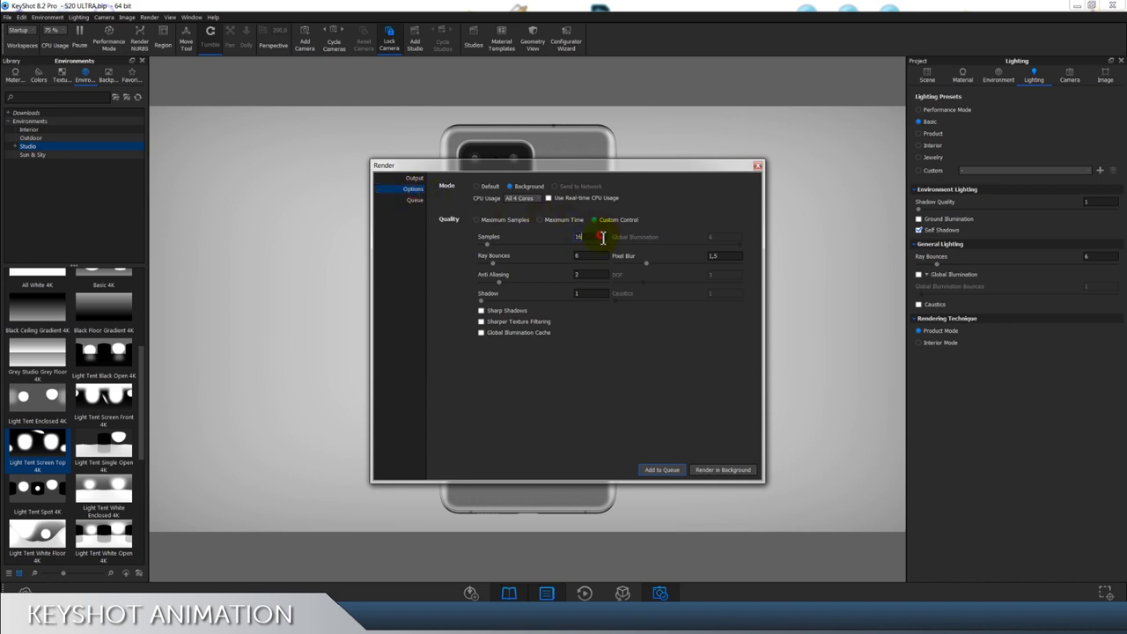
{"action": "left_click", "coordinate": [598, 294]}
{"action": "left_click", "coordinate": [600, 277]}
{"action": "left_click", "coordinate": [592, 258]}
{"action": "left_click", "coordinate": [596, 238]}
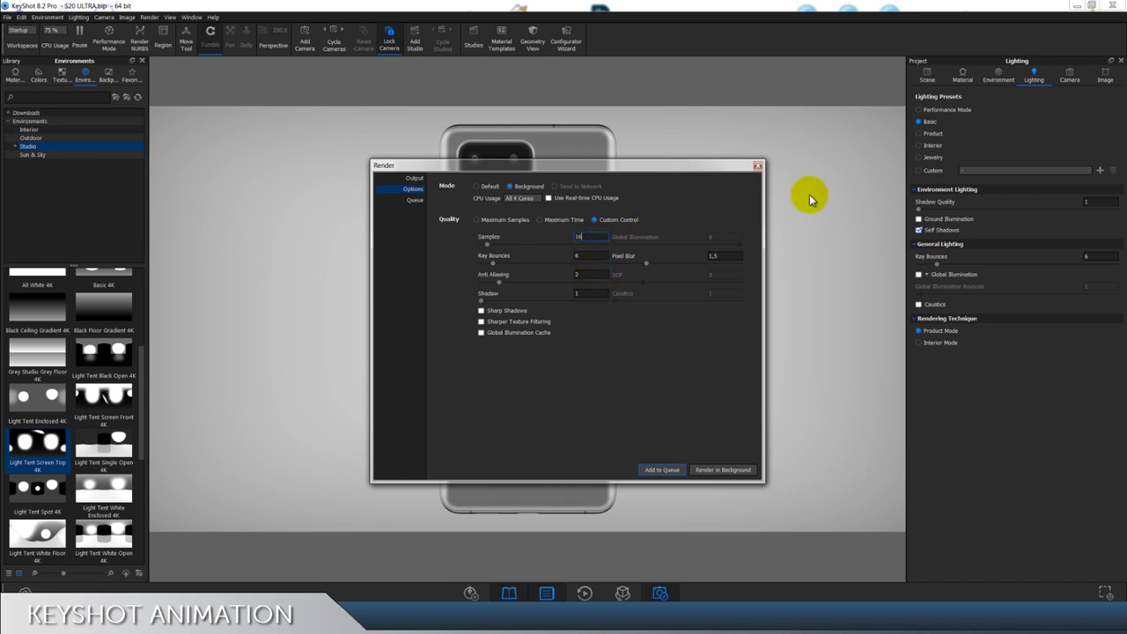
Step: Try the Product lighting preset, return to Basic, and move the Render dialog higher
{"action": "left_click", "coordinate": [928, 136]}
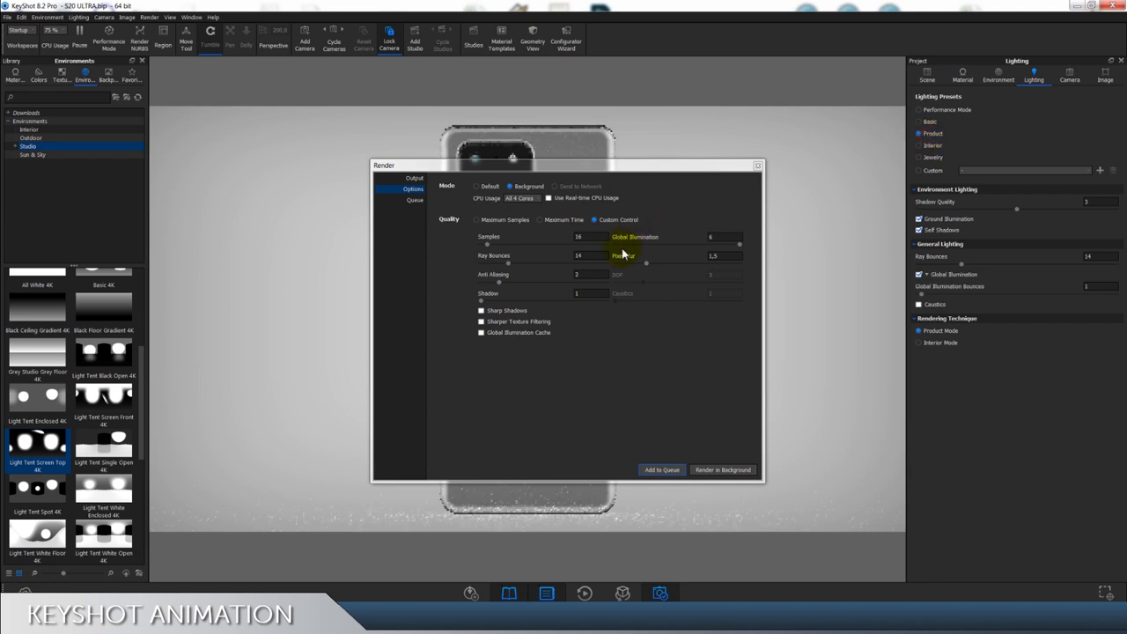
{"action": "left_click", "coordinate": [597, 257]}
{"action": "left_click", "coordinate": [716, 236]}
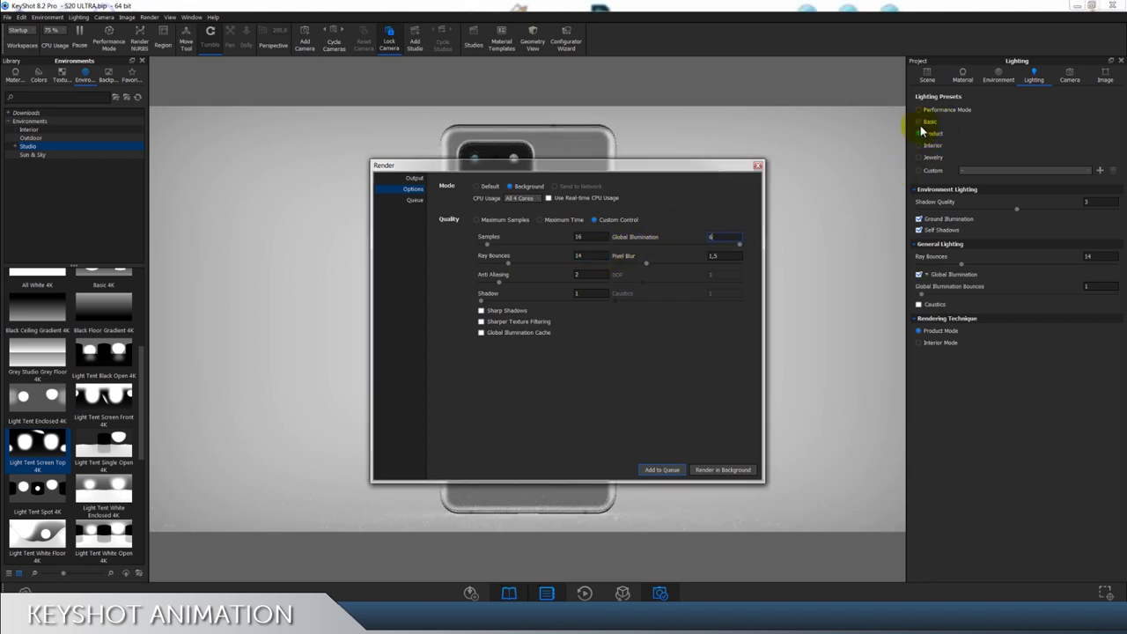
{"action": "left_click_drag", "start_coordinate": [712, 166], "coordinate": [711, 364]}
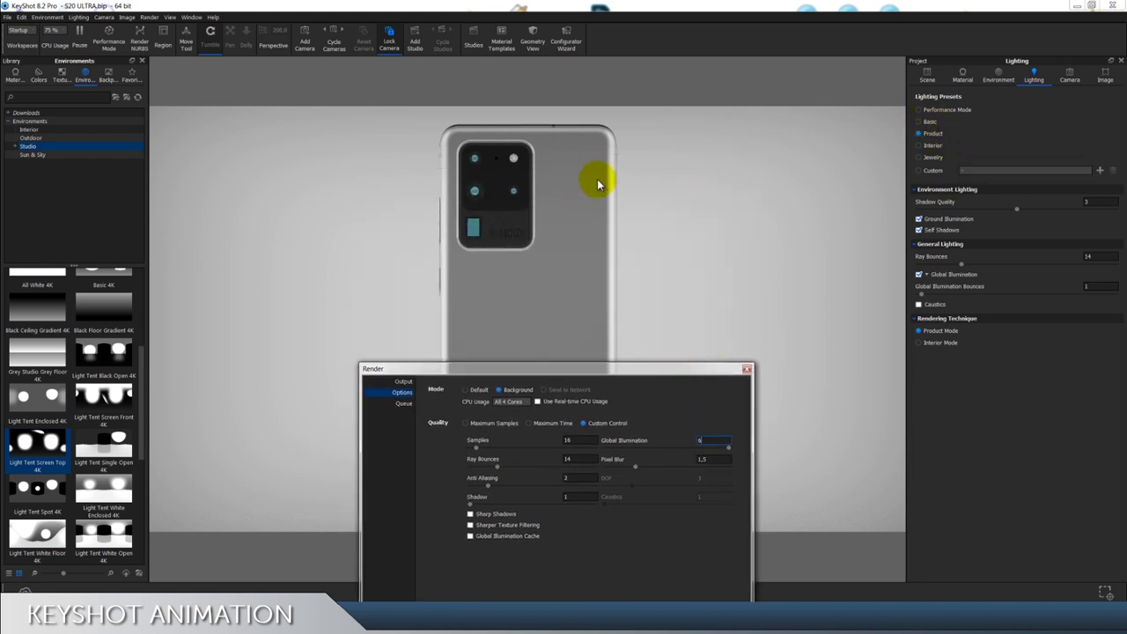
{"action": "left_click", "coordinate": [927, 122]}
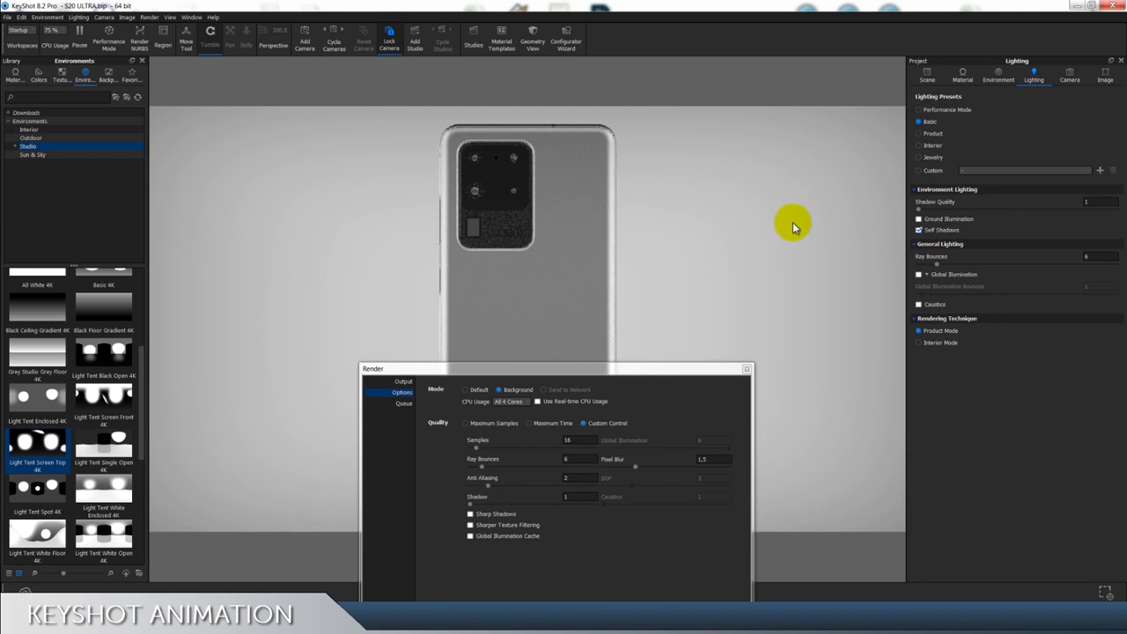
{"action": "left_click_drag", "start_coordinate": [661, 367], "coordinate": [646, 132]}
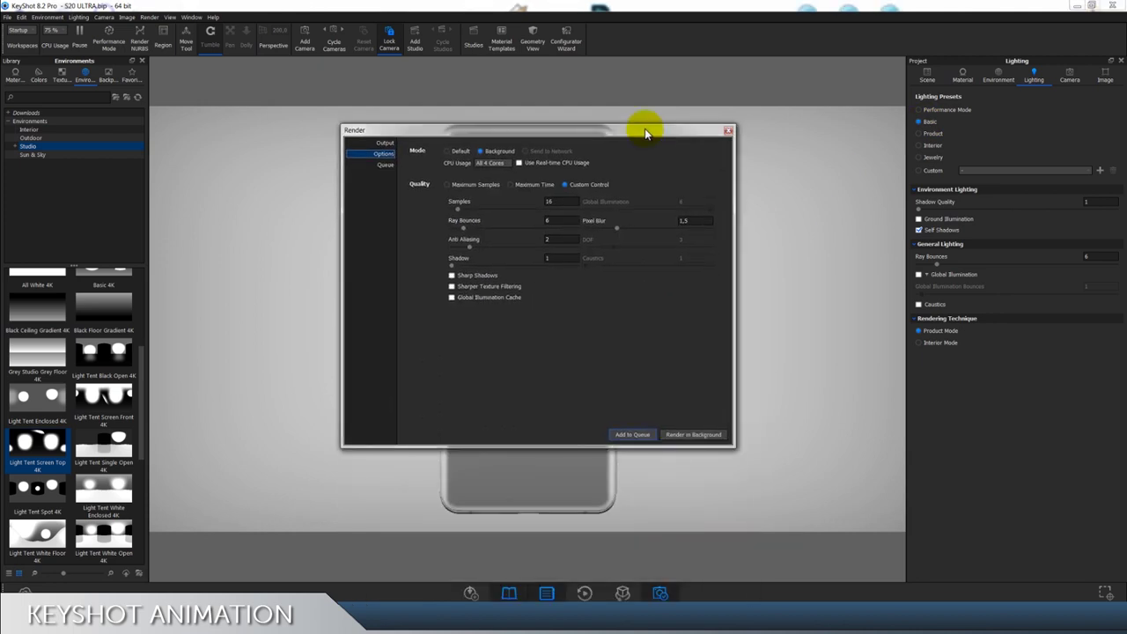